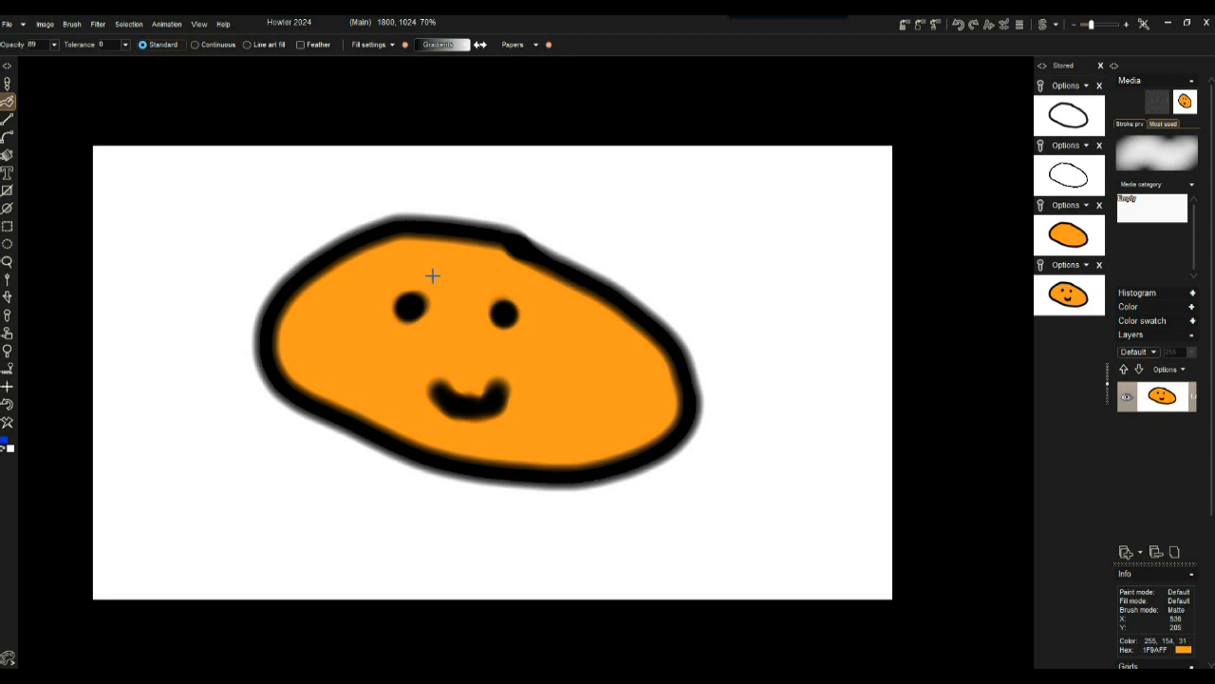
Examine the soft black outline of the orange face drawing up close, along its inner and outer edges
{"action": "scroll", "coordinate": [537, 247], "scroll_direction": "up", "scroll_amount": 2}
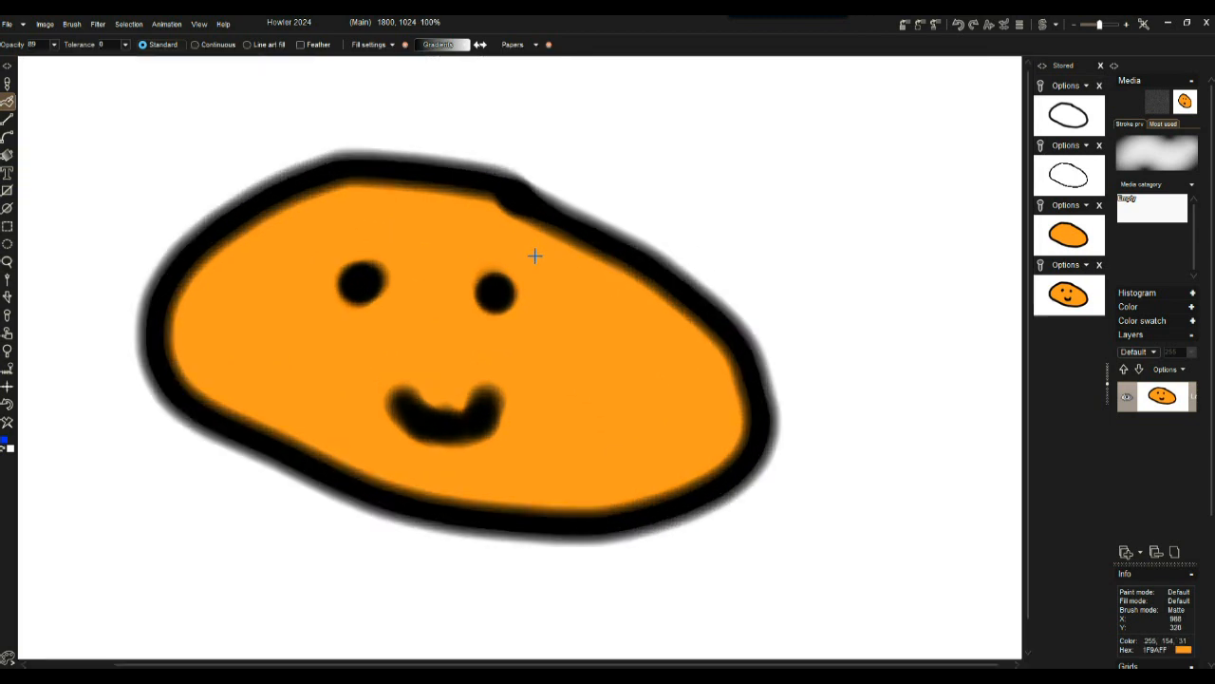
{"action": "scroll", "coordinate": [534, 255], "scroll_direction": "up", "scroll_amount": 4}
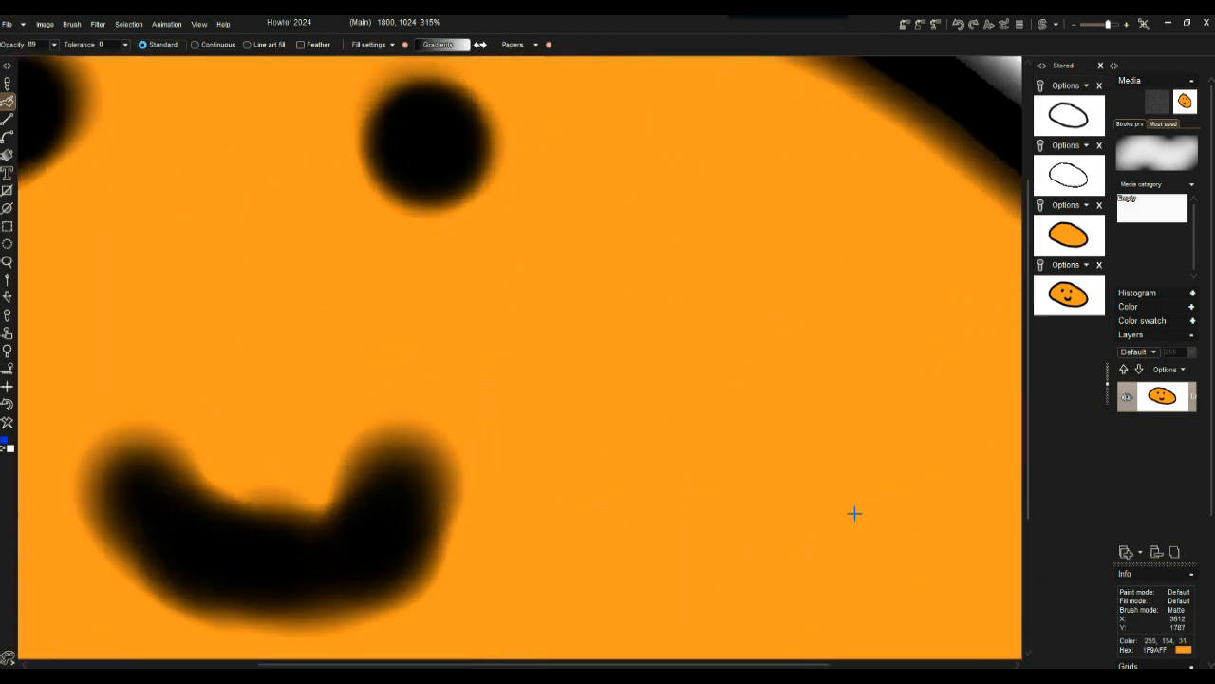
{"action": "scroll", "coordinate": [738, 328], "scroll_direction": "down", "scroll_amount": 7}
{"action": "scroll", "coordinate": [738, 396], "scroll_direction": "up", "scroll_amount": 4}
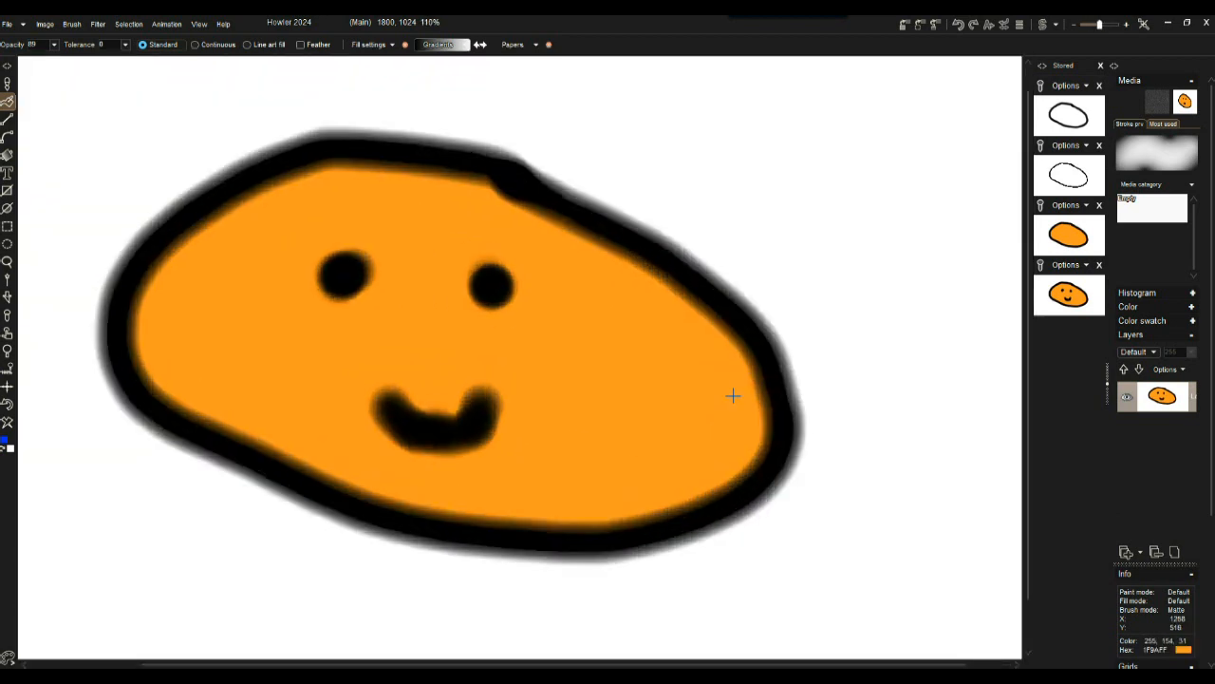
{"action": "scroll", "coordinate": [684, 254], "scroll_direction": "up", "scroll_amount": 4}
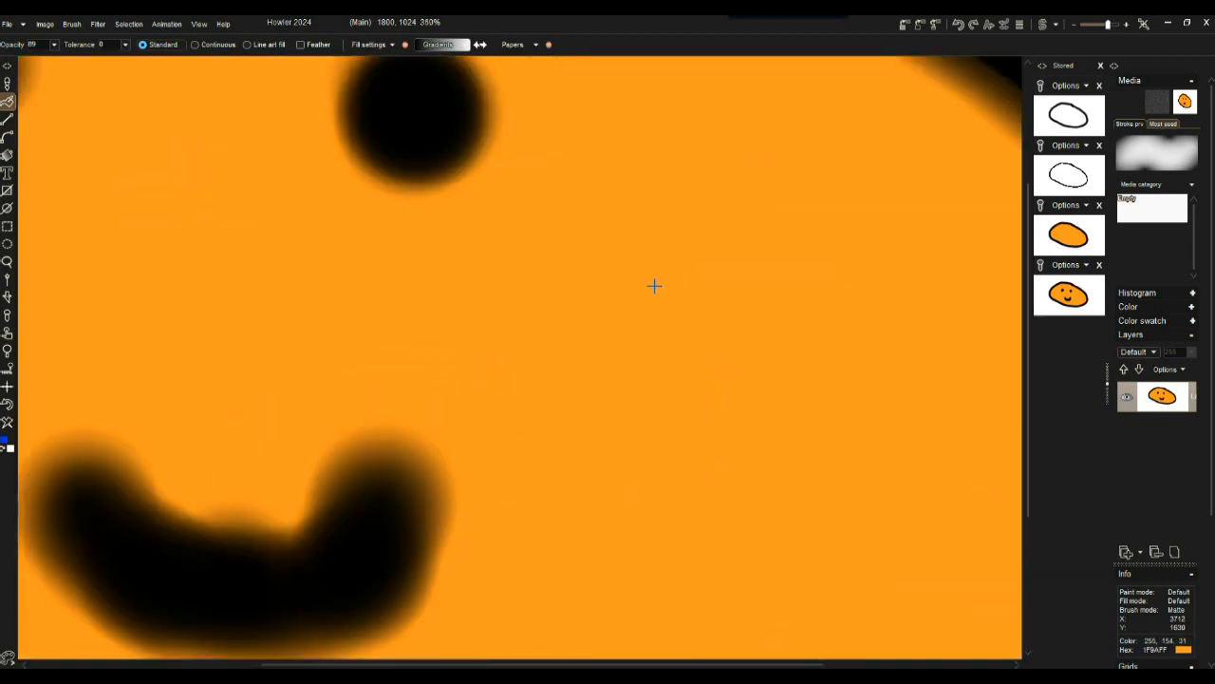
{"action": "left_click_drag", "start_coordinate": [762, 178], "coordinate": [486, 504]}
{"action": "scroll", "coordinate": [478, 265], "scroll_direction": "up", "scroll_amount": 2}
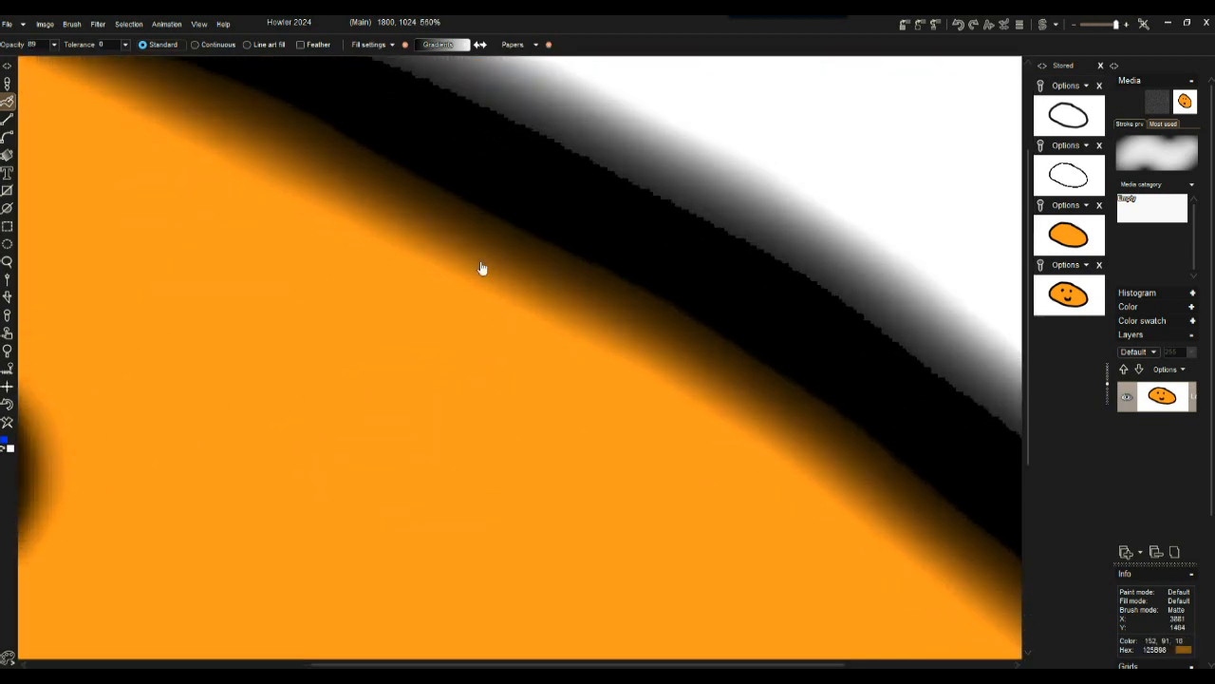
{"action": "left_click_drag", "start_coordinate": [627, 204], "coordinate": [554, 326]}
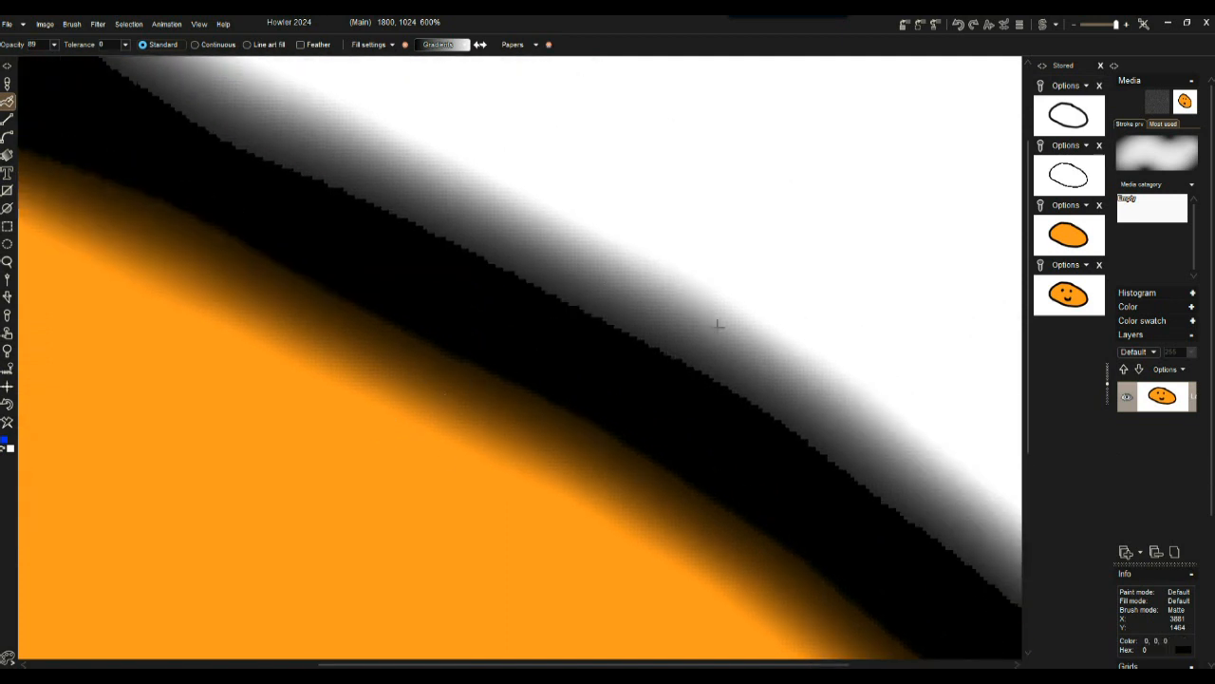
{"action": "scroll", "coordinate": [718, 324], "scroll_direction": "down", "scroll_amount": 8}
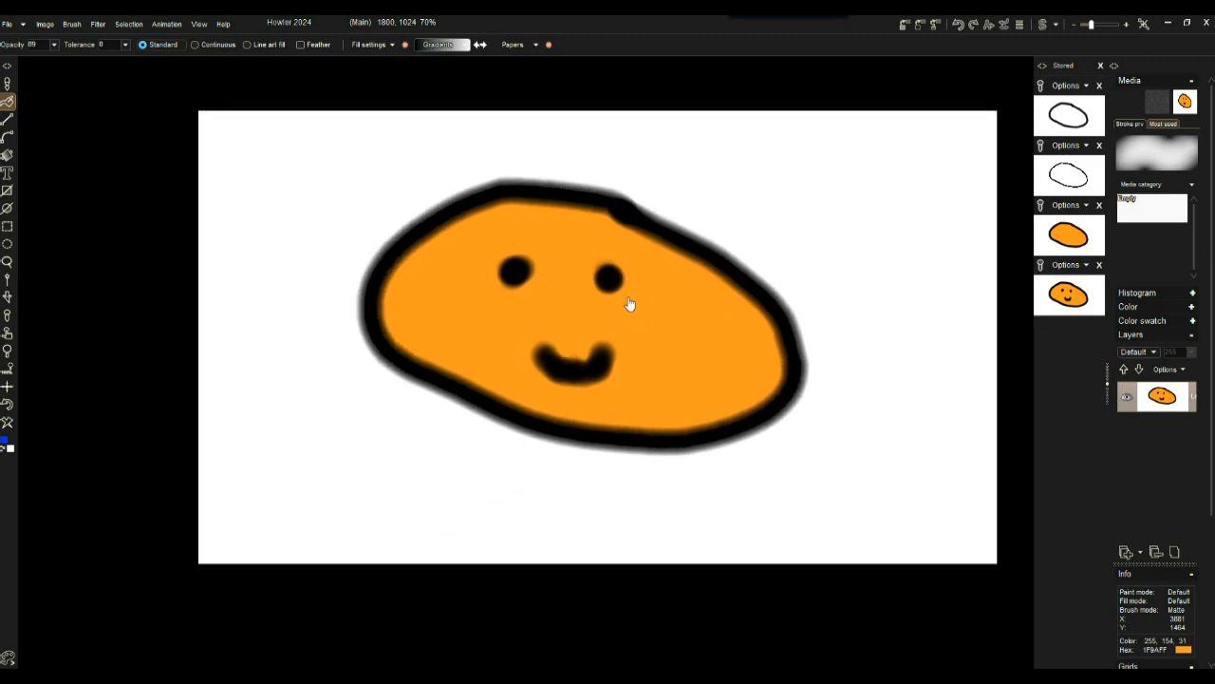
{"action": "left_click_drag", "start_coordinate": [630, 303], "coordinate": [562, 317]}
Restore the first stored image, the empty soft outline, and flood fill its interior with a newly picked light green
{"action": "left_click", "coordinate": [1070, 114]}
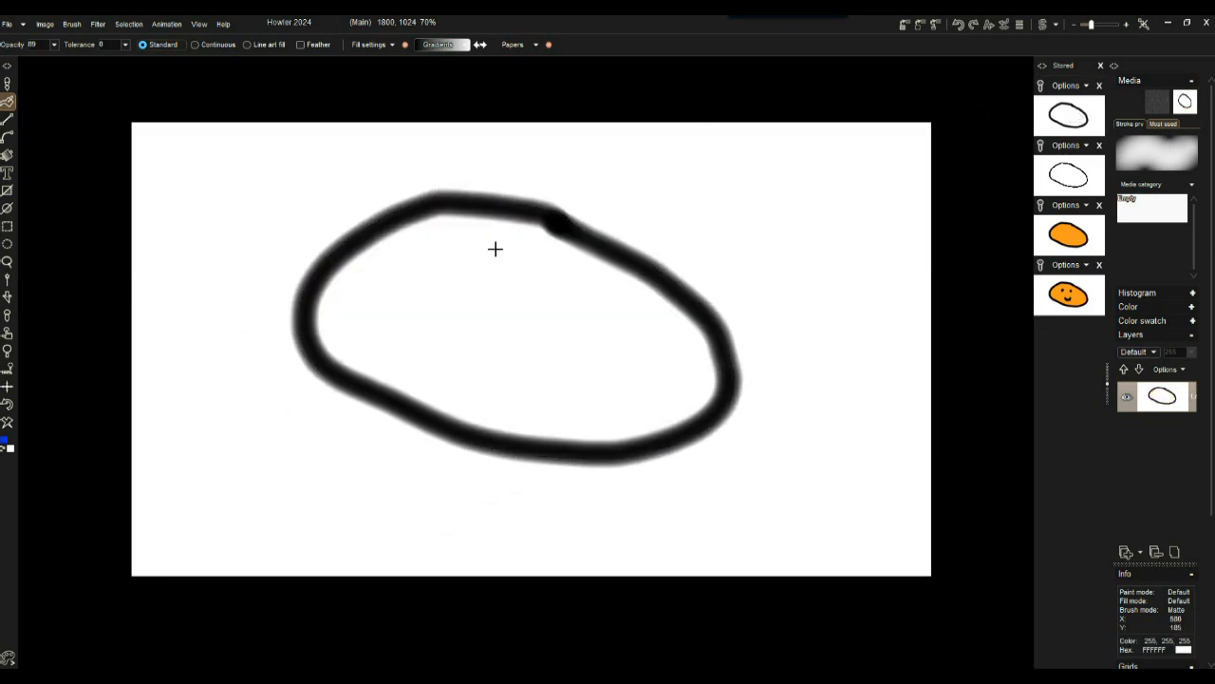
{"action": "left_click", "coordinate": [10, 100]}
{"action": "left_click", "coordinate": [6, 443]}
{"action": "left_click", "coordinate": [587, 410]}
{"action": "left_click", "coordinate": [655, 344]}
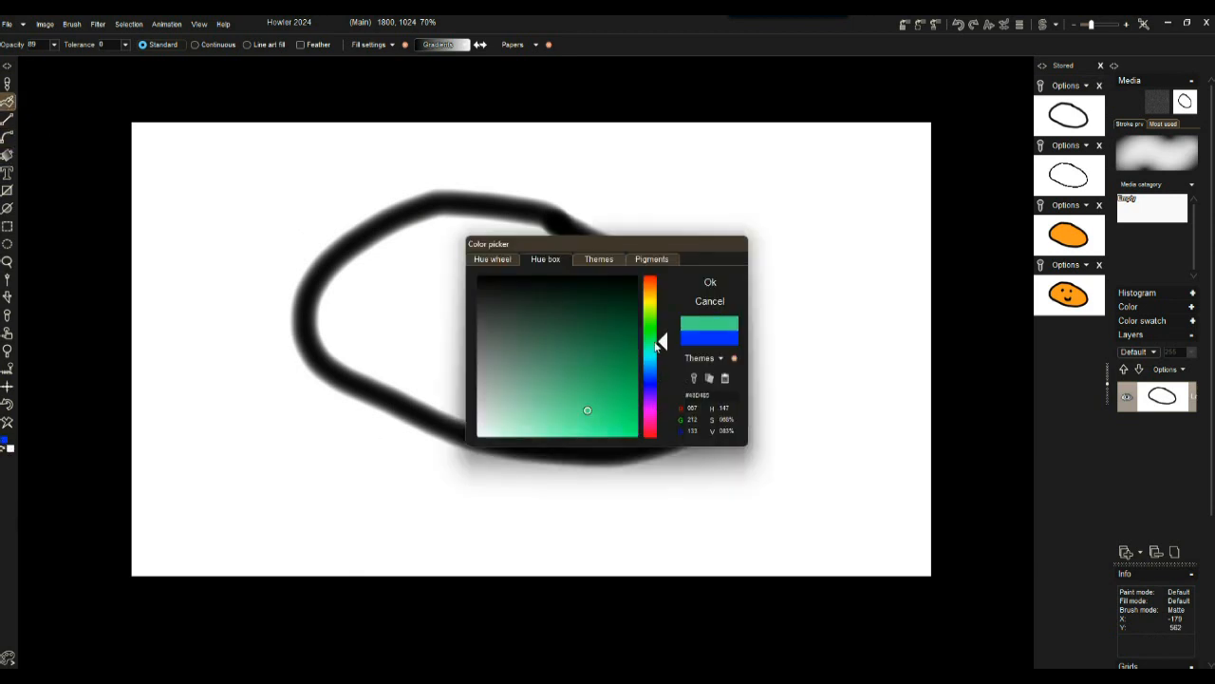
{"action": "left_click_drag", "start_coordinate": [591, 410], "coordinate": [591, 428]}
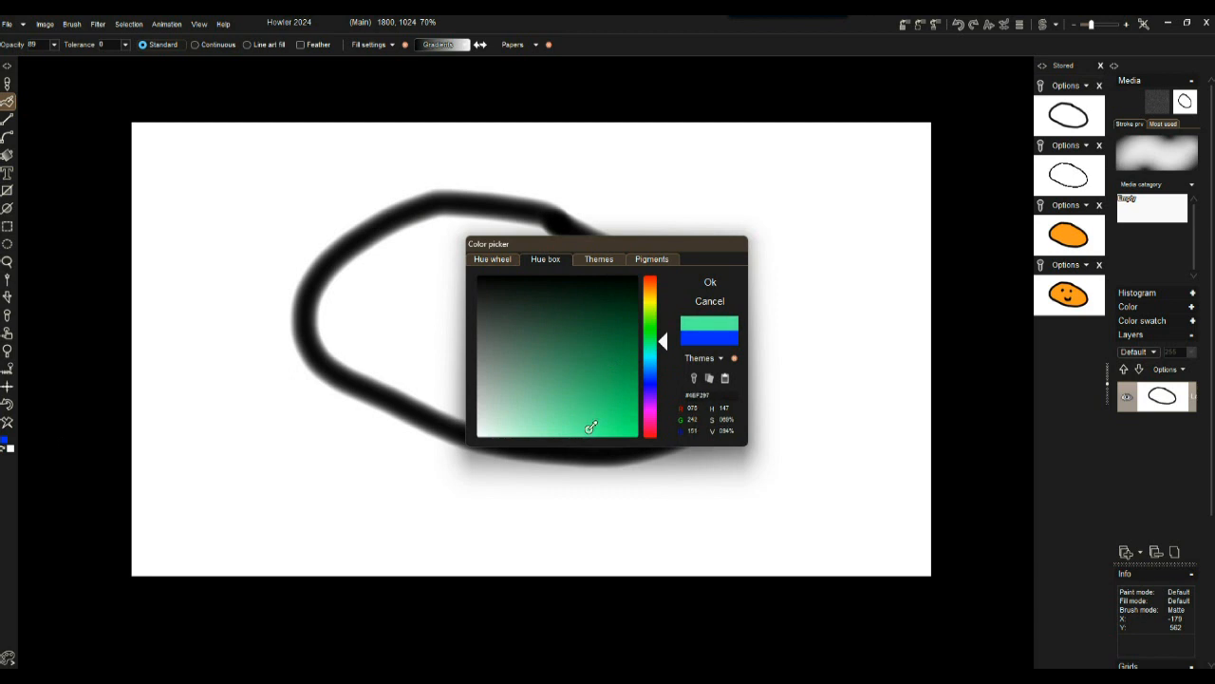
{"action": "left_click", "coordinate": [721, 289]}
{"action": "left_click", "coordinate": [487, 293]}
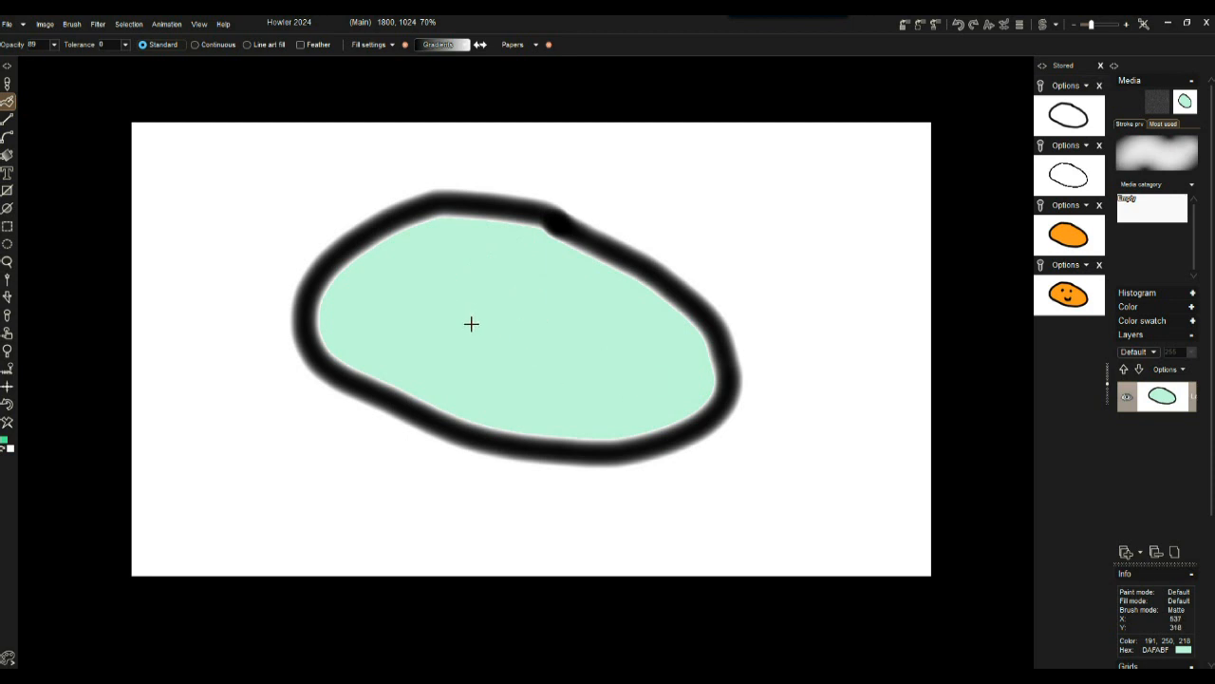
Set the fill opacity to 255 in the fill settings and refill the interior of the outline with the green
{"action": "left_click", "coordinate": [374, 44]}
{"action": "left_click_drag", "start_coordinate": [403, 59], "coordinate": [764, 70]}
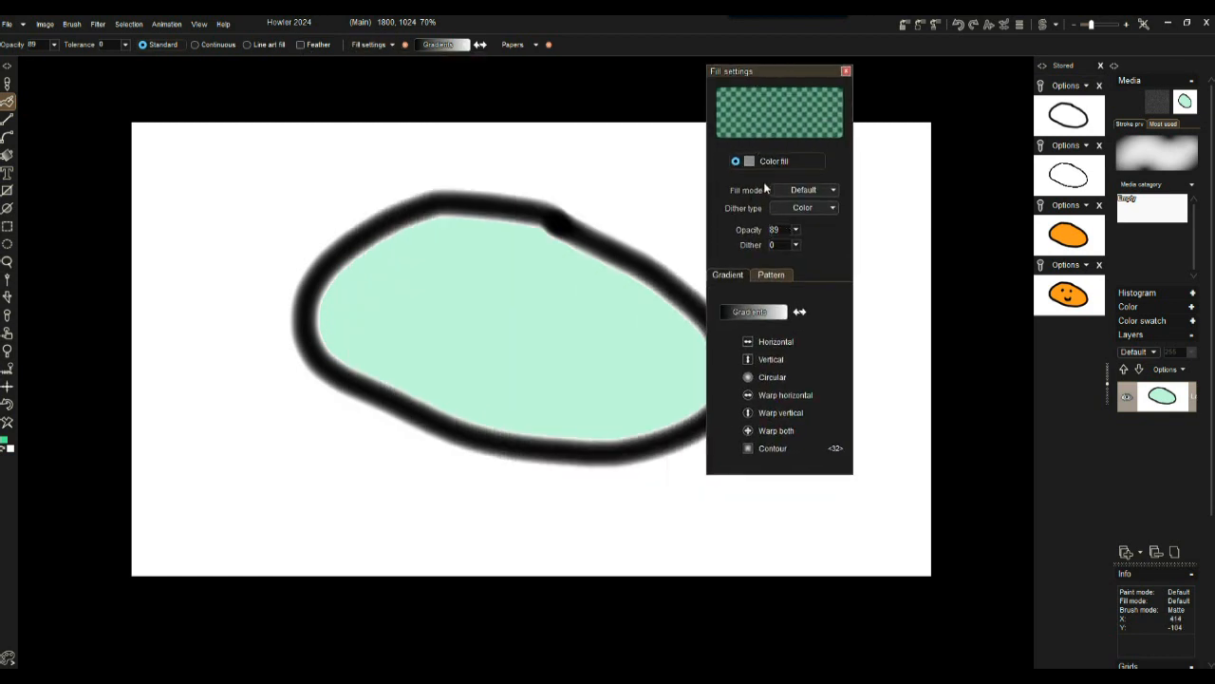
{"action": "left_click", "coordinate": [803, 189]}
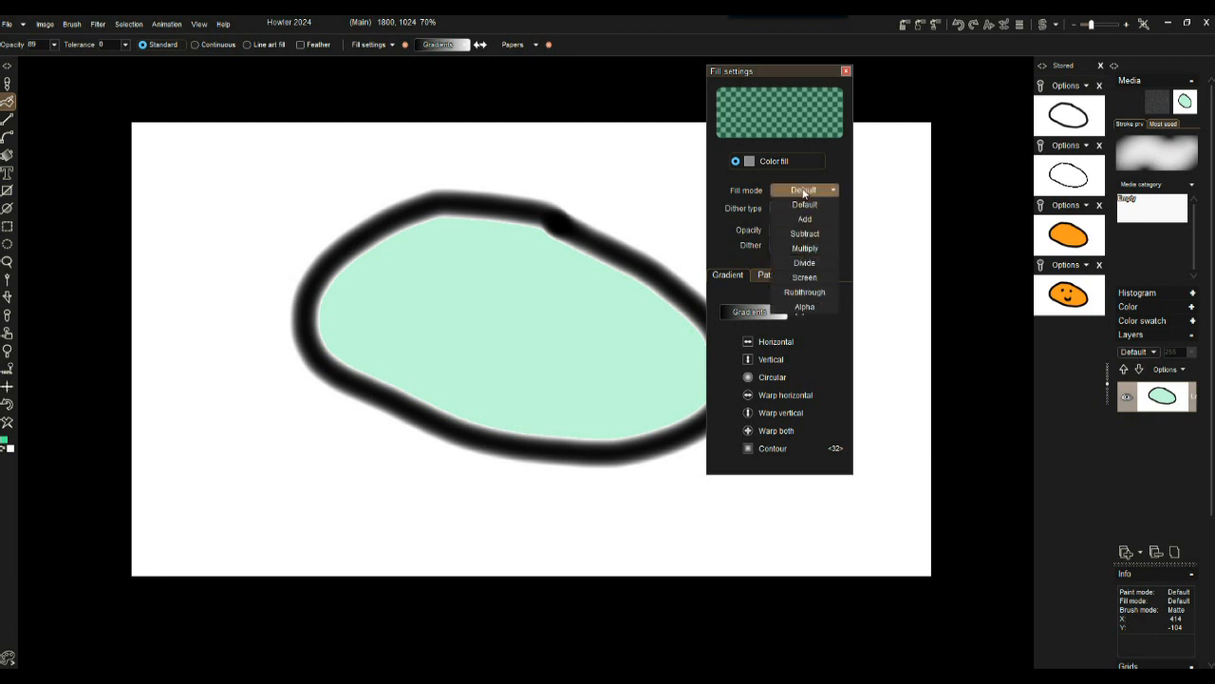
{"action": "left_click", "coordinate": [833, 170]}
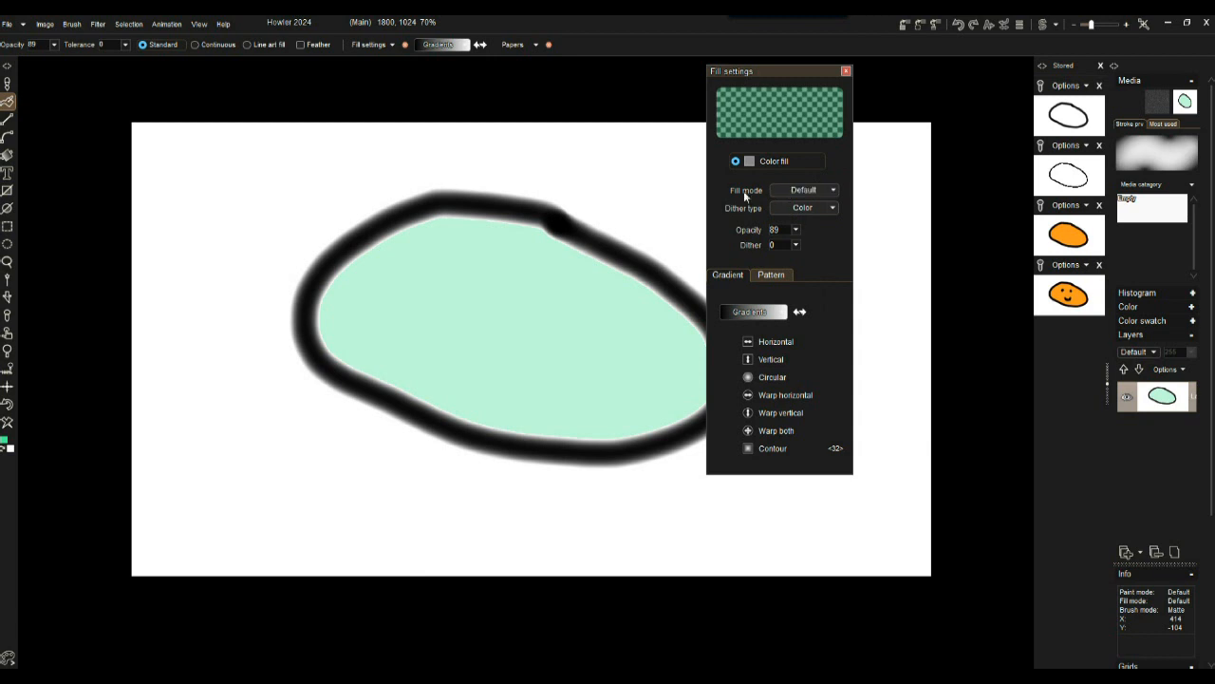
{"action": "left_click", "coordinate": [796, 229]}
{"action": "left_click_drag", "start_coordinate": [796, 245], "coordinate": [832, 244]}
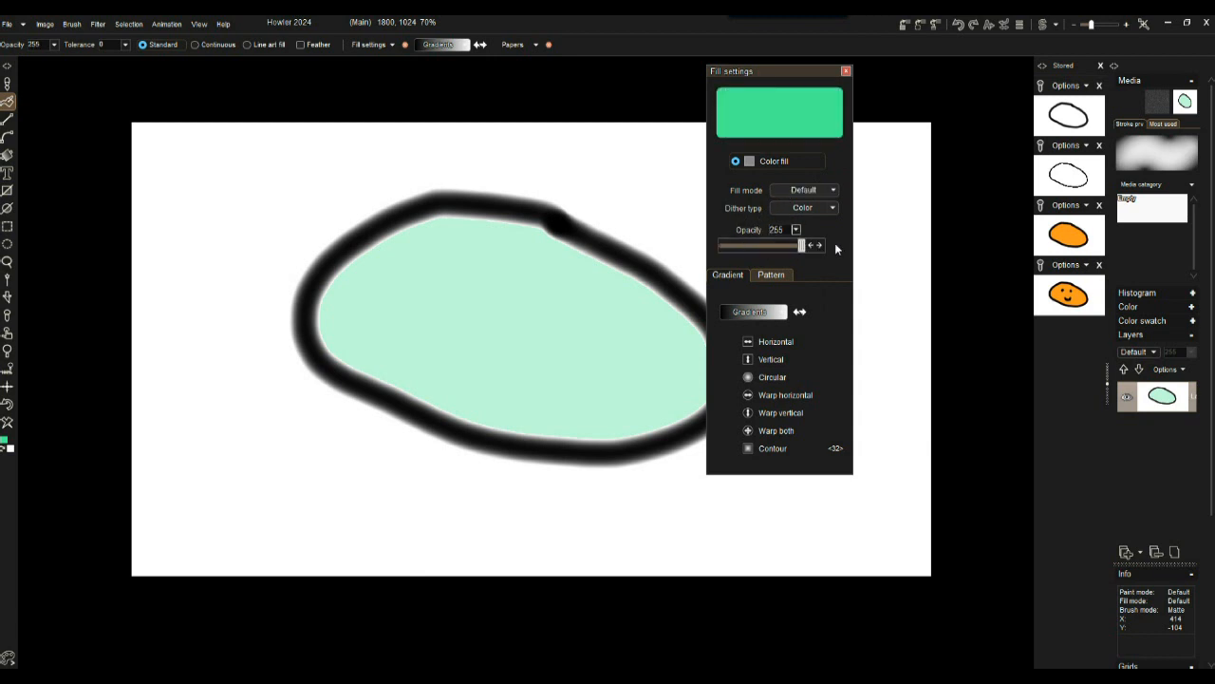
{"action": "left_click", "coordinate": [846, 73]}
{"action": "left_click", "coordinate": [519, 291]}
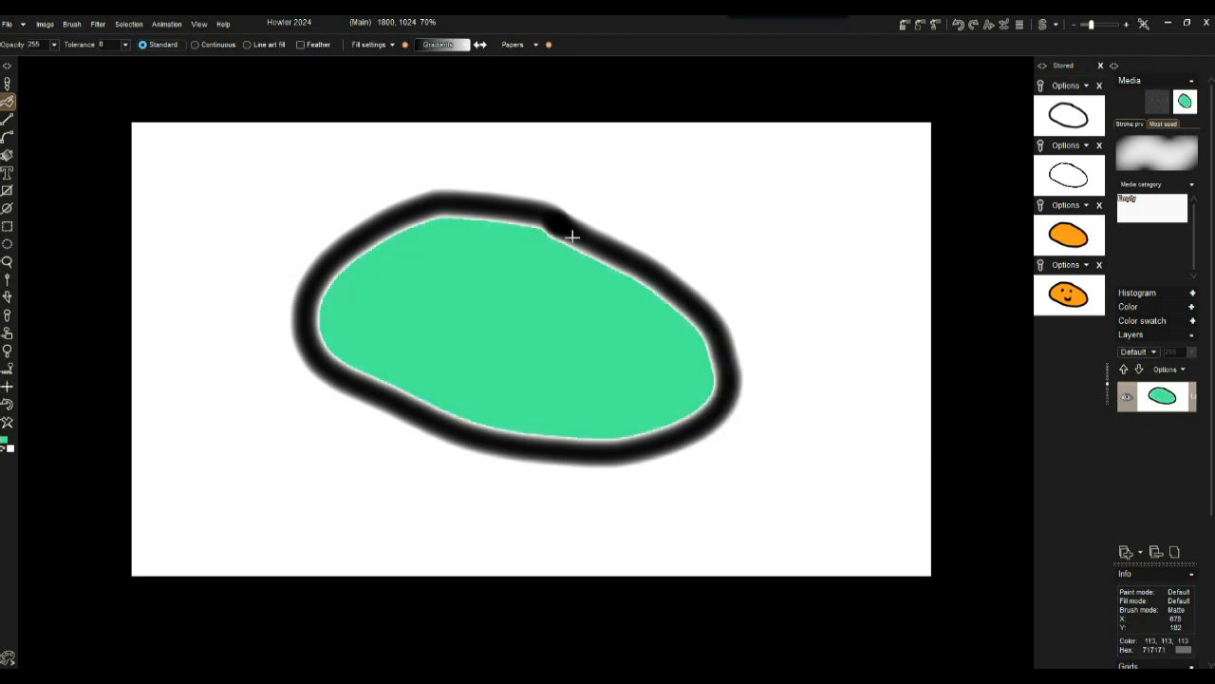
Set the flood fill tolerance to 83 to extend the fill further into the outline's soft edge
{"action": "scroll", "coordinate": [642, 239], "scroll_direction": "up", "scroll_amount": 5}
{"action": "left_click_drag", "start_coordinate": [320, 403], "coordinate": [507, 377]}
{"action": "scroll", "coordinate": [412, 374], "scroll_direction": "up", "scroll_amount": 4}
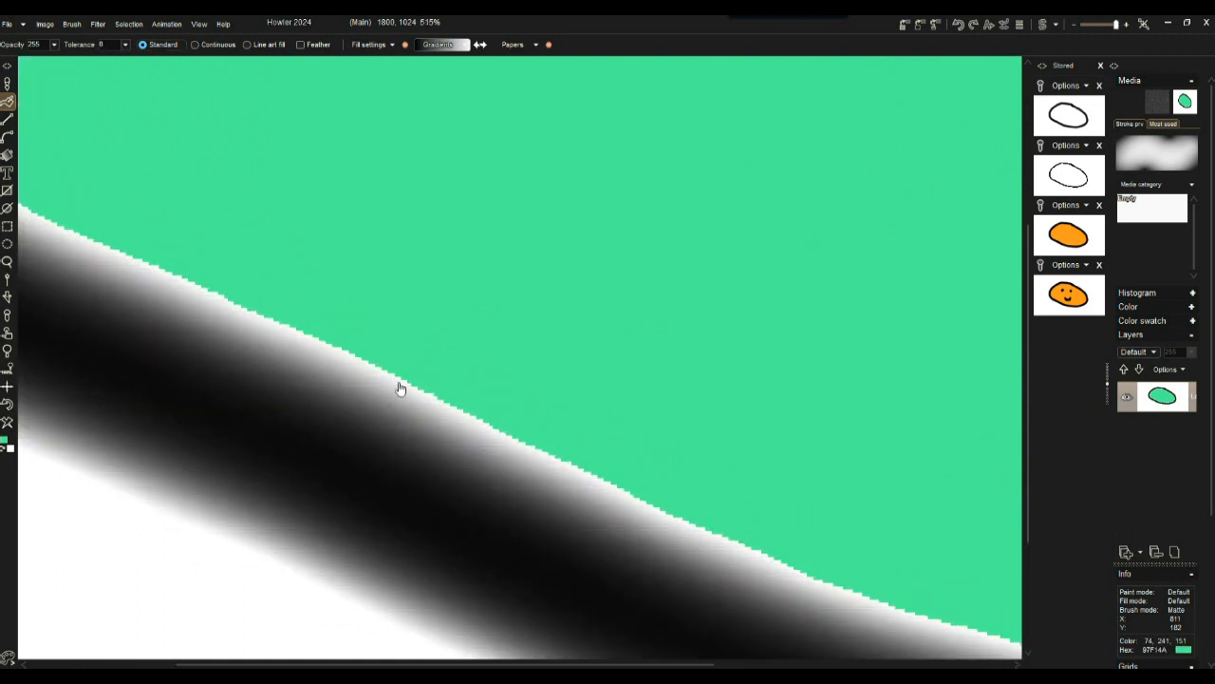
{"action": "scroll", "coordinate": [400, 389], "scroll_direction": "up", "scroll_amount": 1}
{"action": "scroll", "coordinate": [404, 385], "scroll_direction": "down", "scroll_amount": 4}
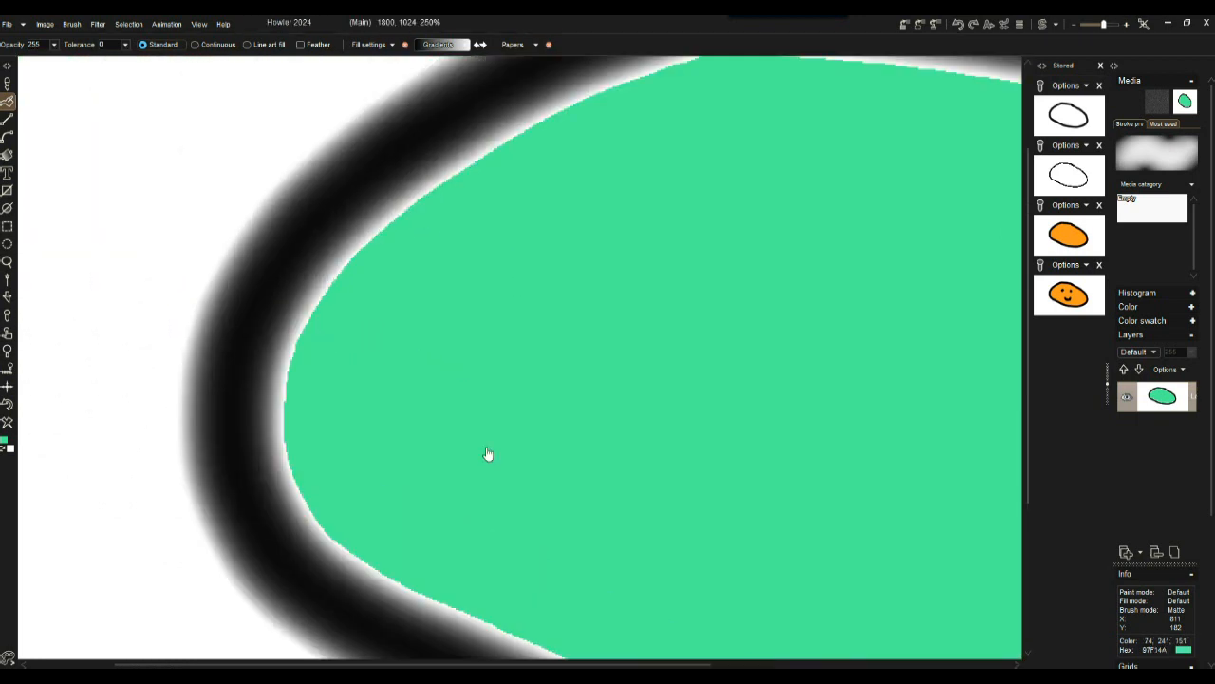
{"action": "left_click_drag", "start_coordinate": [488, 454], "coordinate": [494, 477]}
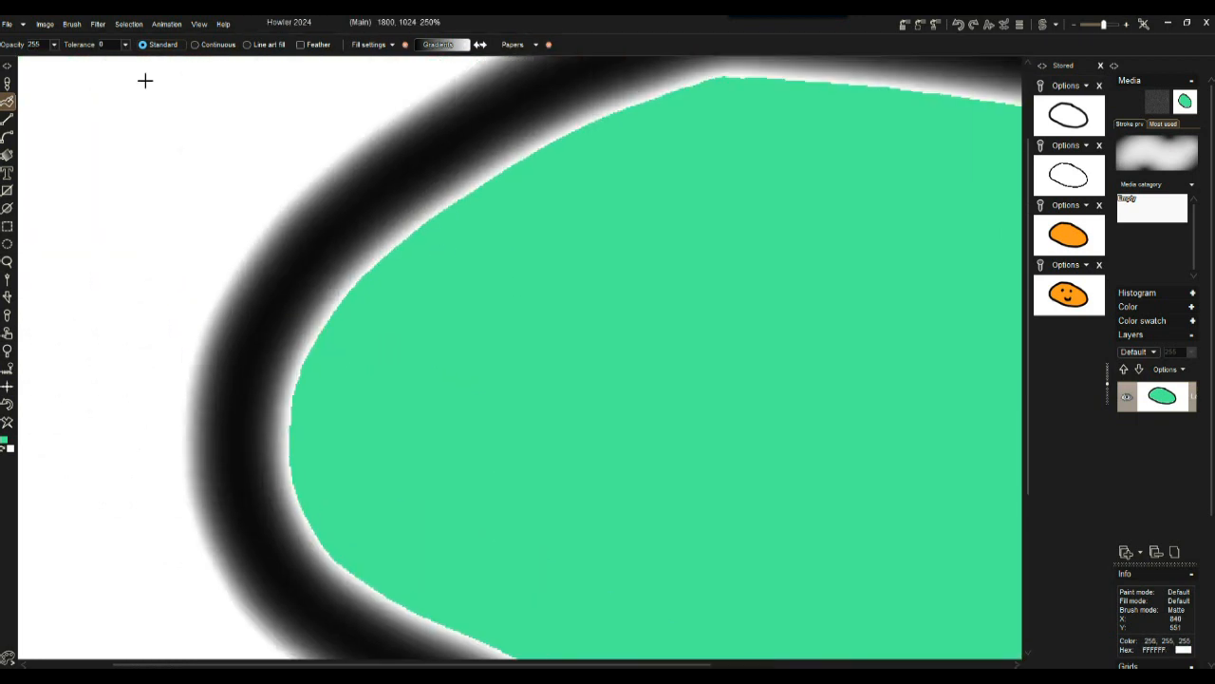
{"action": "left_click", "coordinate": [54, 43]}
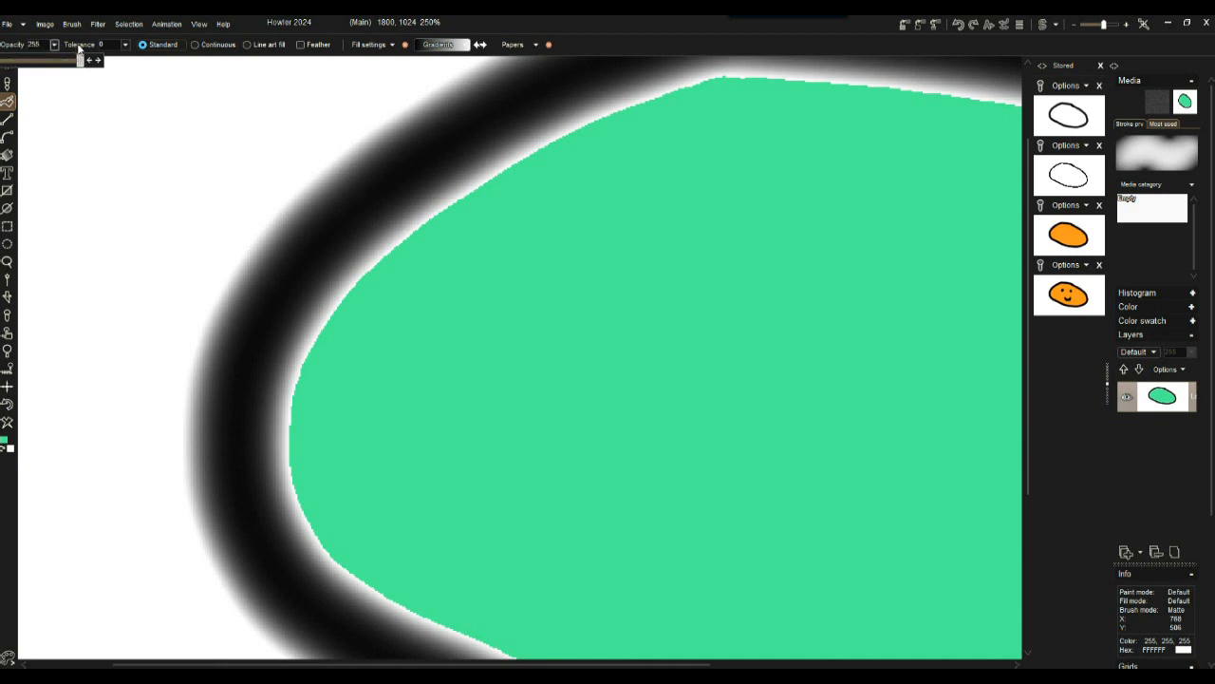
{"action": "left_click", "coordinate": [79, 47]}
{"action": "left_click", "coordinate": [124, 44]}
{"action": "left_click_drag", "start_coordinate": [70, 61], "coordinate": [77, 66]}
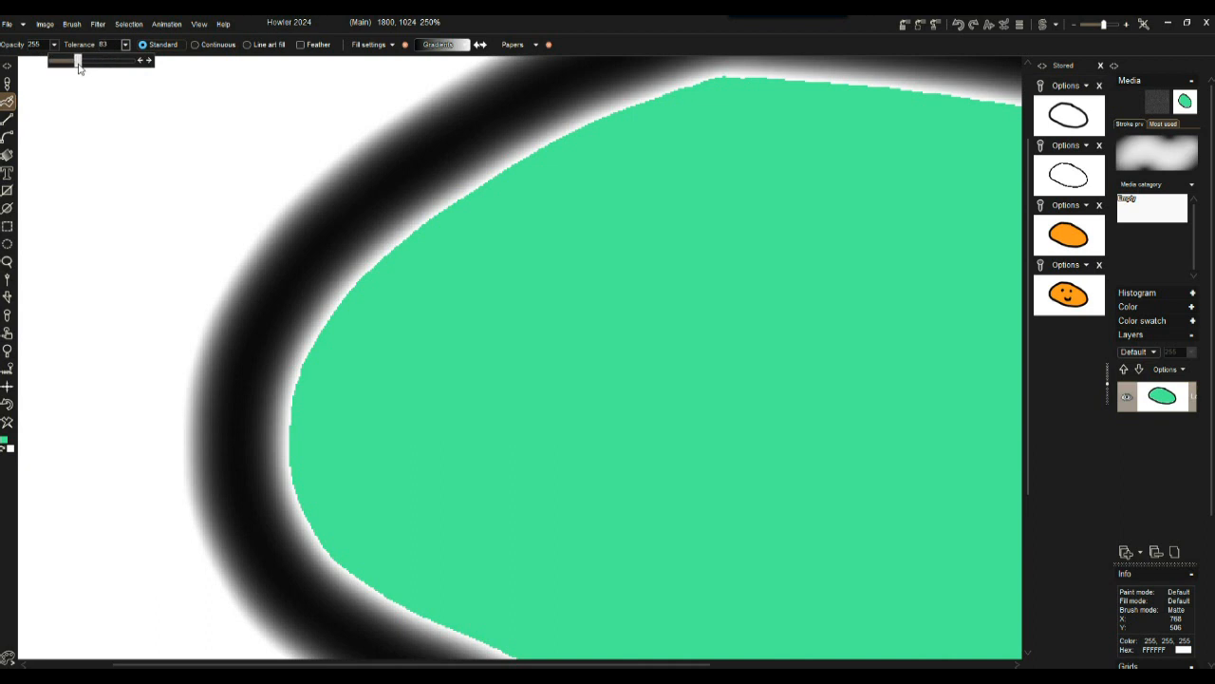
Try refilling the green interior repeatedly with the new tolerance to close the gap at the outline, and undo these refills
{"action": "left_click", "coordinate": [632, 287]}
{"action": "left_click", "coordinate": [451, 201]}
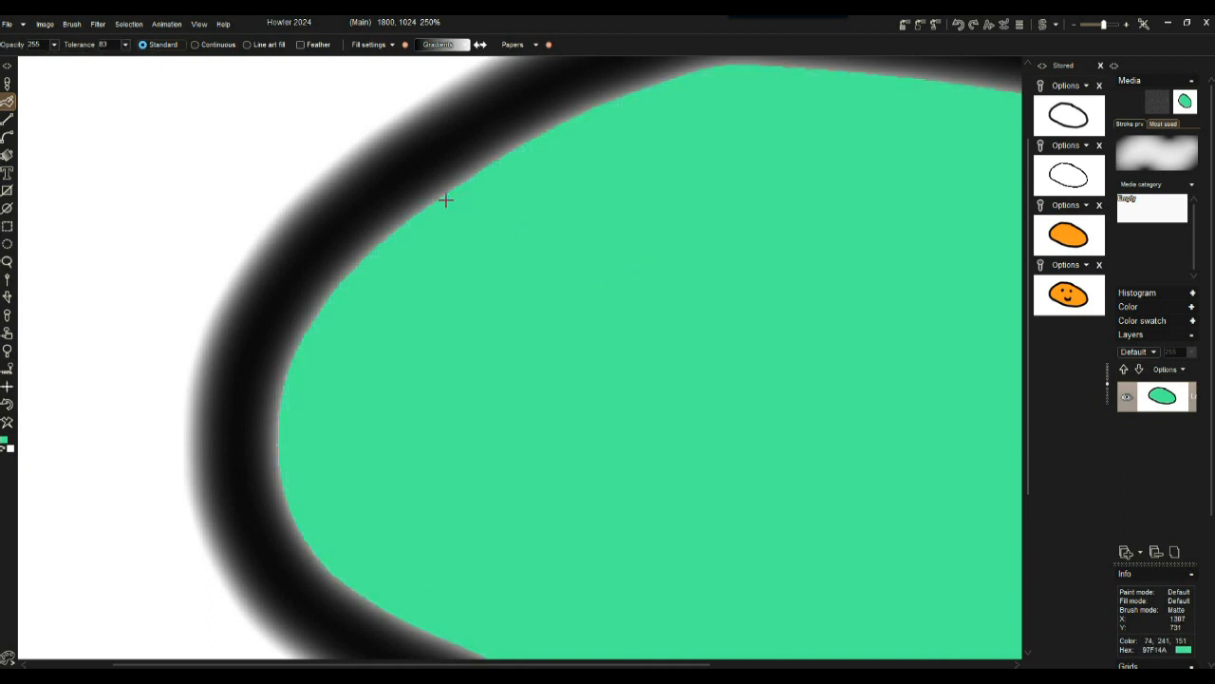
{"action": "left_click", "coordinate": [435, 196]}
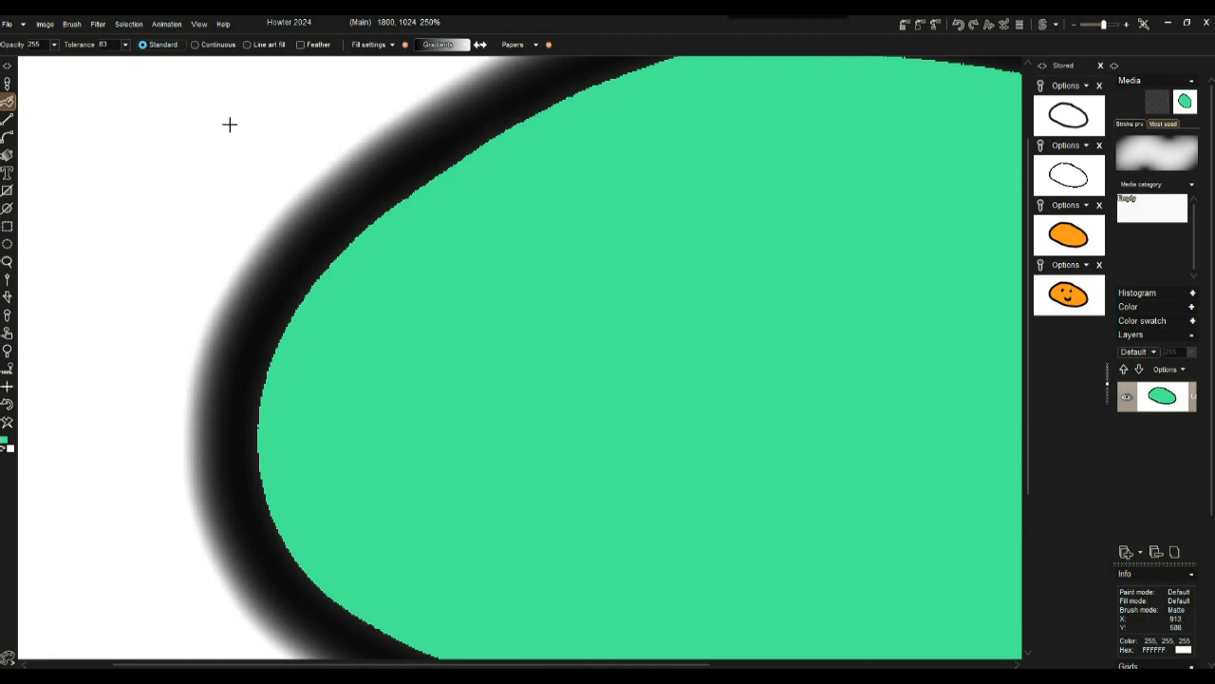
{"action": "scroll", "coordinate": [355, 253], "scroll_direction": "down", "scroll_amount": 5}
{"action": "scroll", "coordinate": [355, 247], "scroll_direction": "up", "scroll_amount": 7}
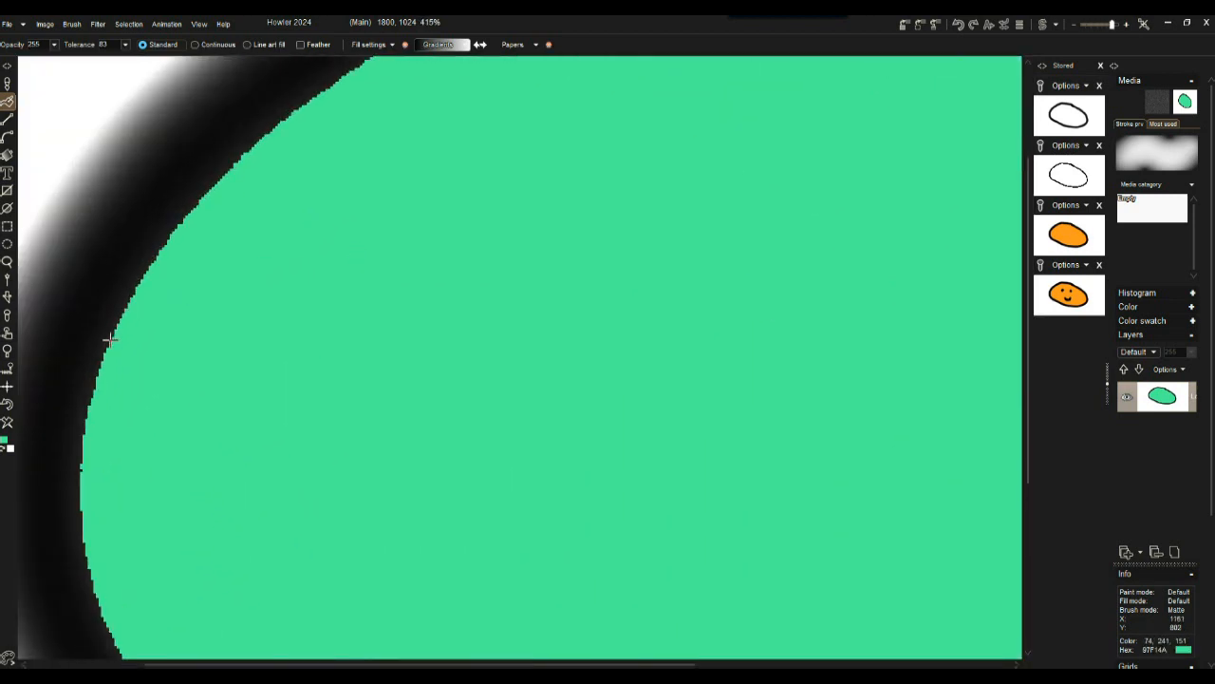
{"action": "scroll", "coordinate": [359, 230], "scroll_direction": "down", "scroll_amount": 4}
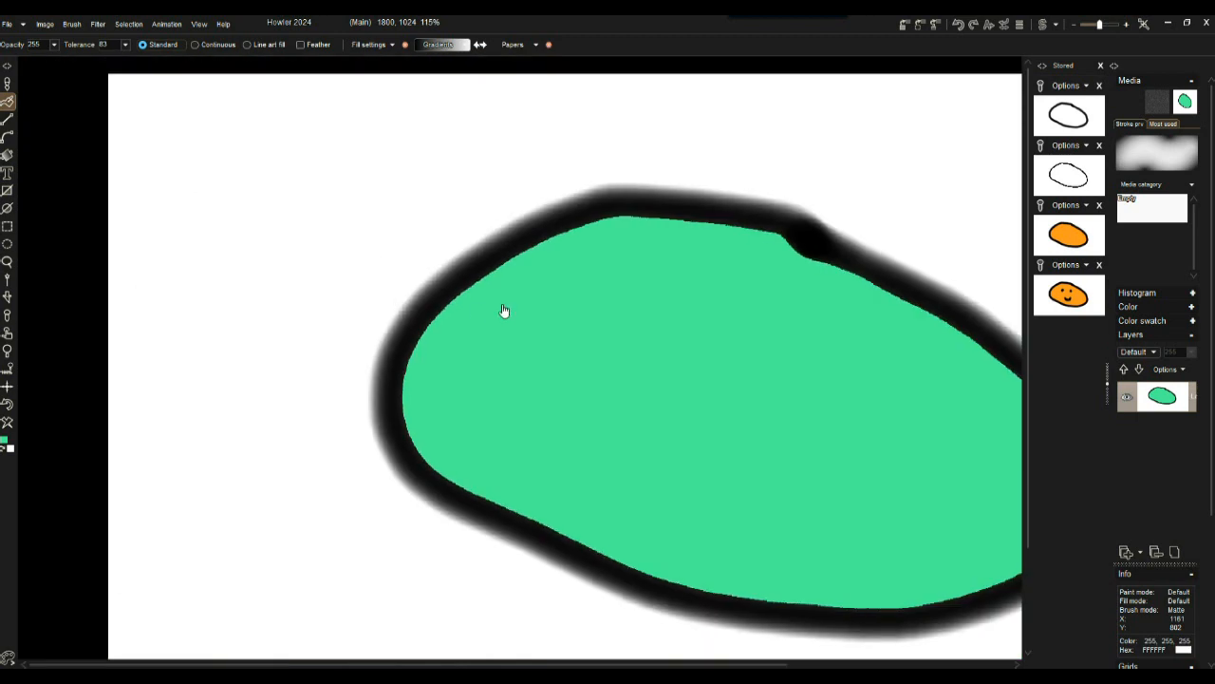
{"action": "scroll", "coordinate": [493, 311], "scroll_direction": "up", "scroll_amount": 2}
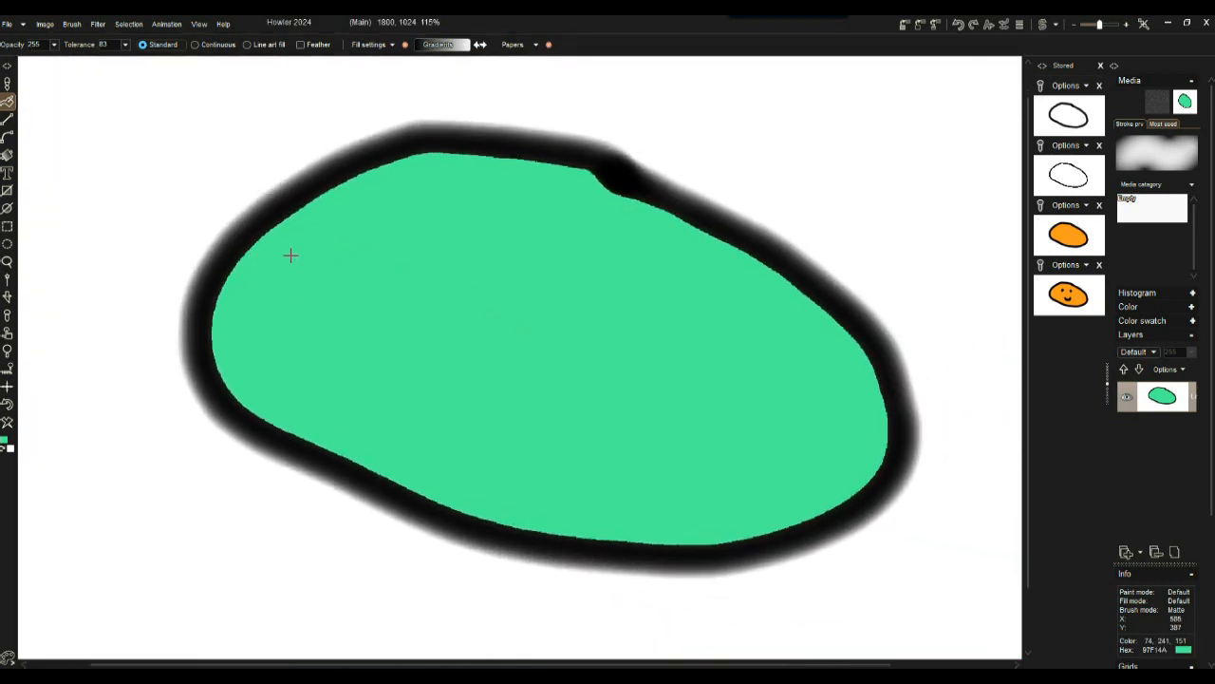
{"action": "left_click", "coordinate": [7, 406]}
{"action": "left_click", "coordinate": [8, 406]}
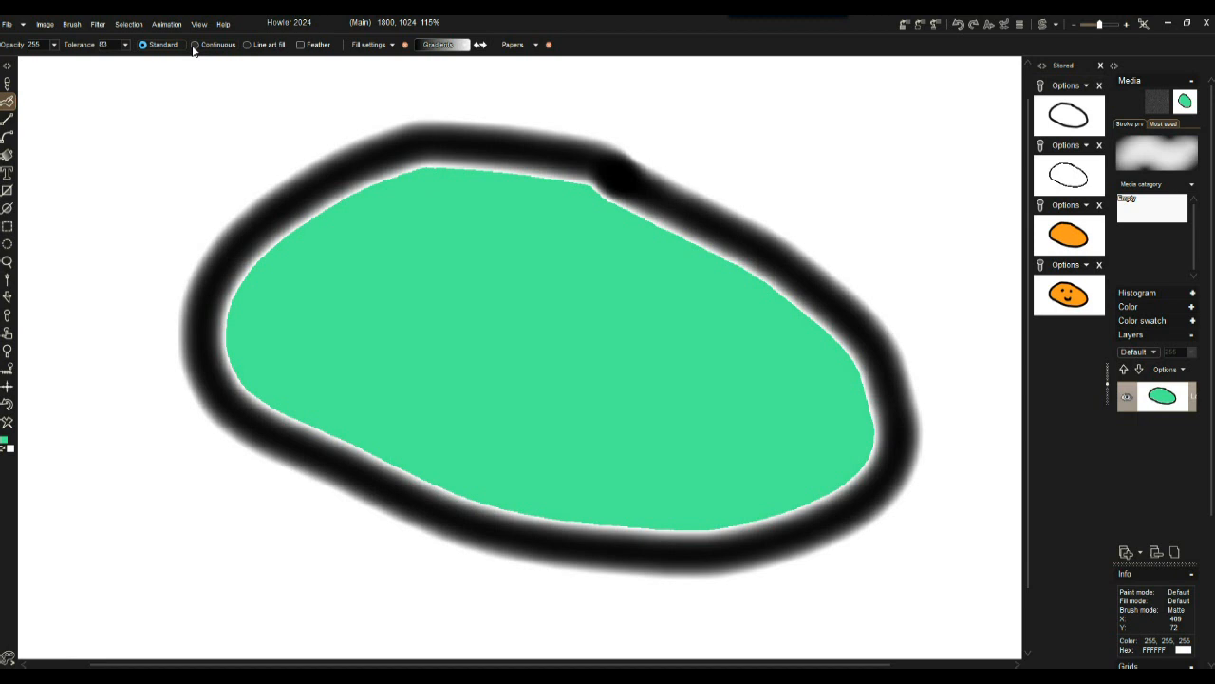
Try a Standard green fill on the white background outside the outline, and undo it
{"action": "left_click", "coordinate": [144, 44]}
{"action": "left_click", "coordinate": [163, 126]}
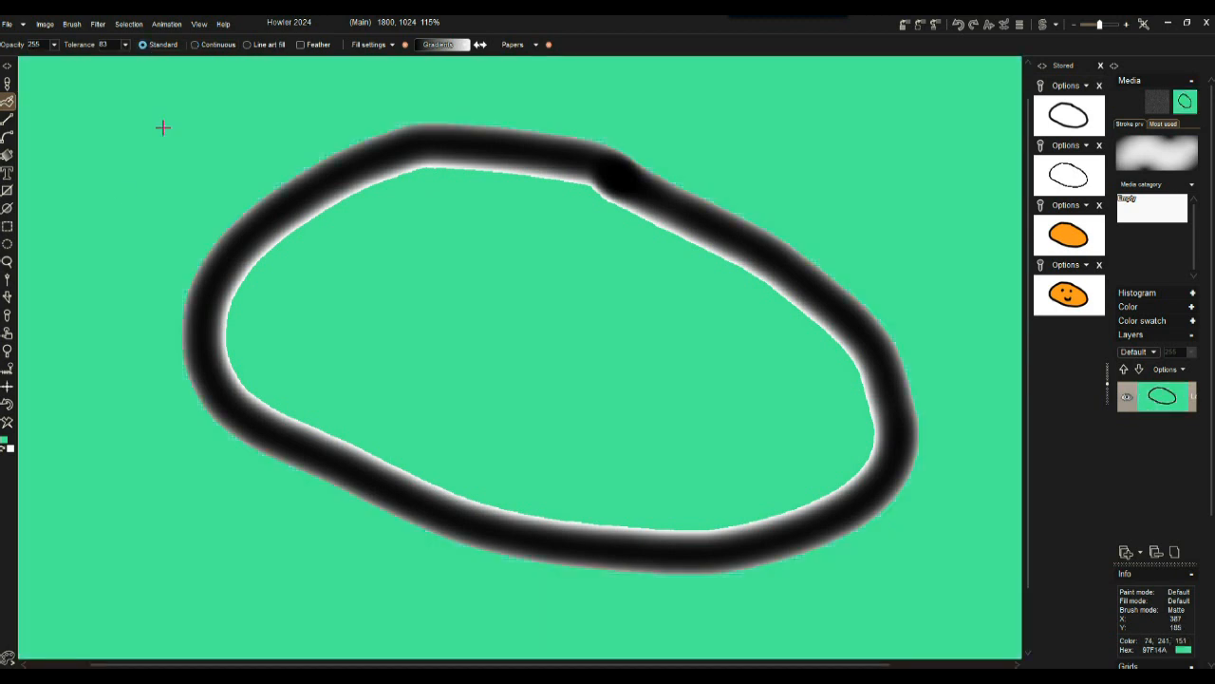
{"action": "left_click", "coordinate": [8, 406]}
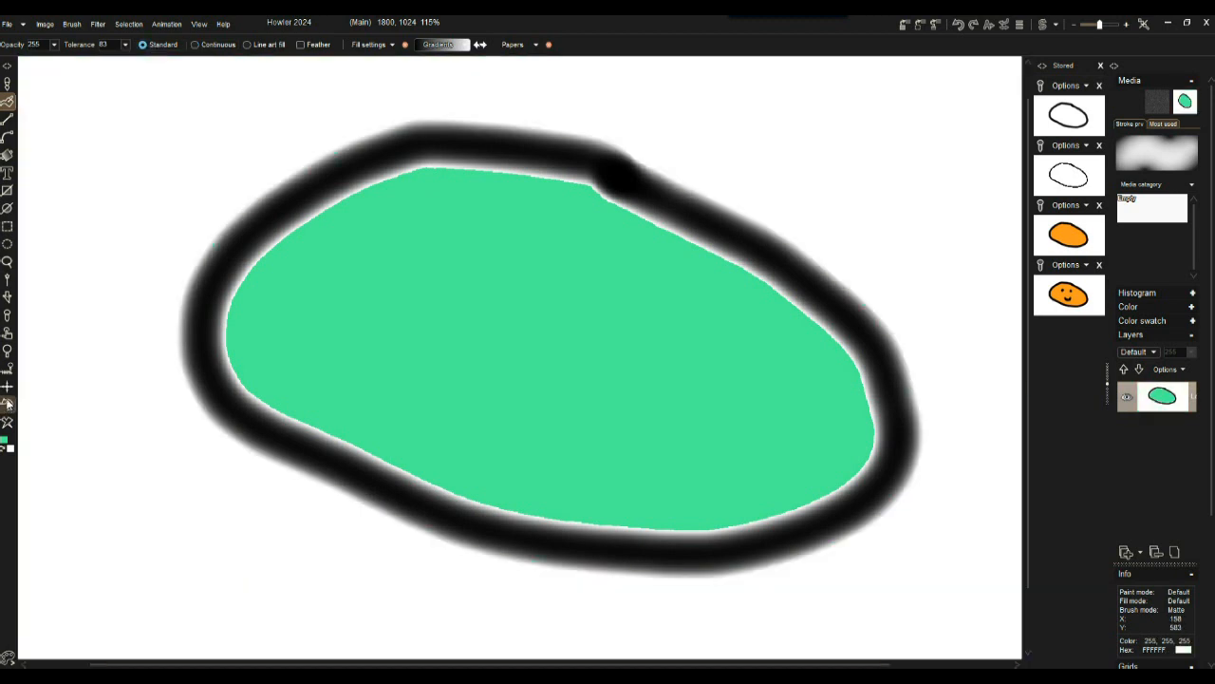
Switch the flood fill to Continuous mode and undo the green fill inside the outline
{"action": "left_click", "coordinate": [196, 45]}
{"action": "key", "text": "ctrl+z"}
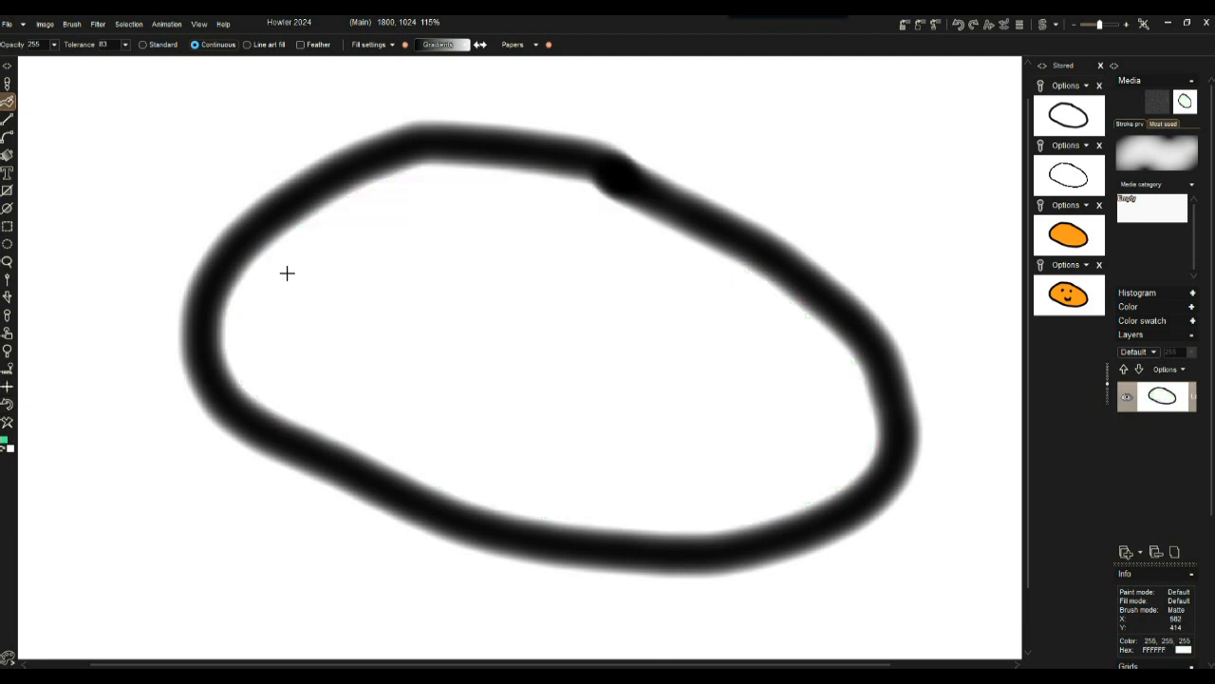
Try Continuous fills with the green inside the outline at the high tolerance, and undo them
{"action": "left_click", "coordinate": [287, 273]}
{"action": "left_click", "coordinate": [255, 246]}
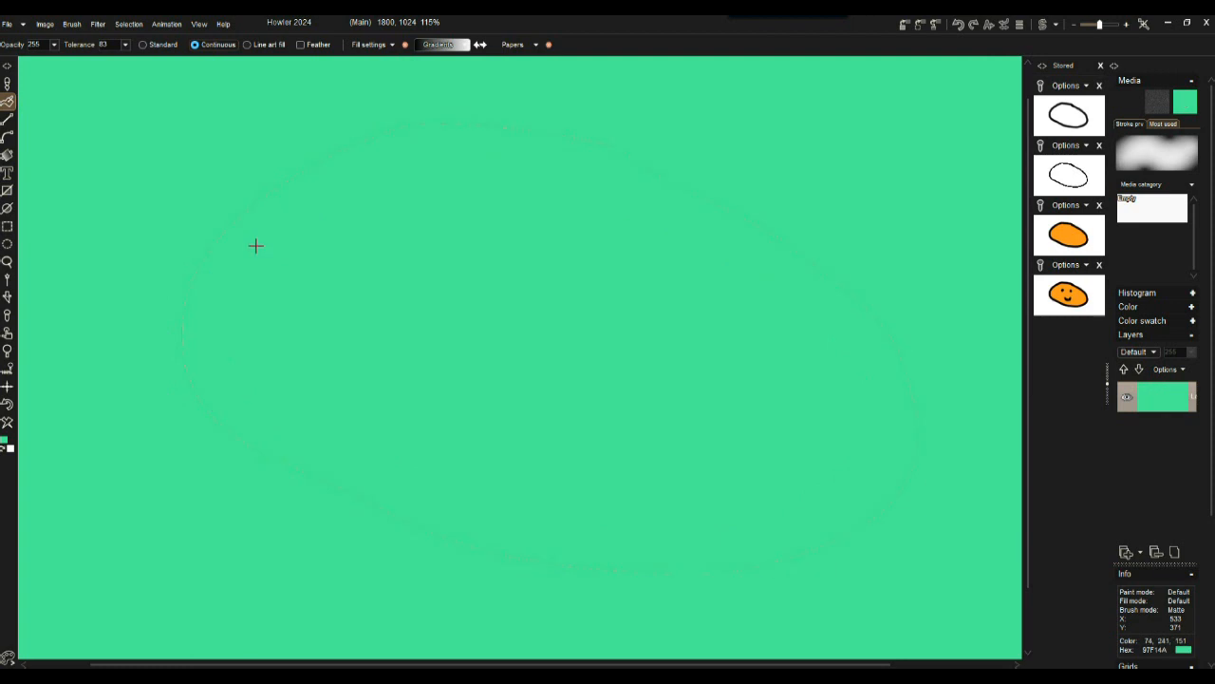
{"action": "left_click", "coordinate": [7, 405]}
{"action": "left_click", "coordinate": [7, 405]}
Reduce the fill tolerance to a very low value and apply a Continuous green fill to the white inside the outline
{"action": "scroll", "coordinate": [461, 300], "scroll_direction": "down", "scroll_amount": 8}
{"action": "scroll", "coordinate": [462, 300], "scroll_direction": "down", "scroll_amount": 3}
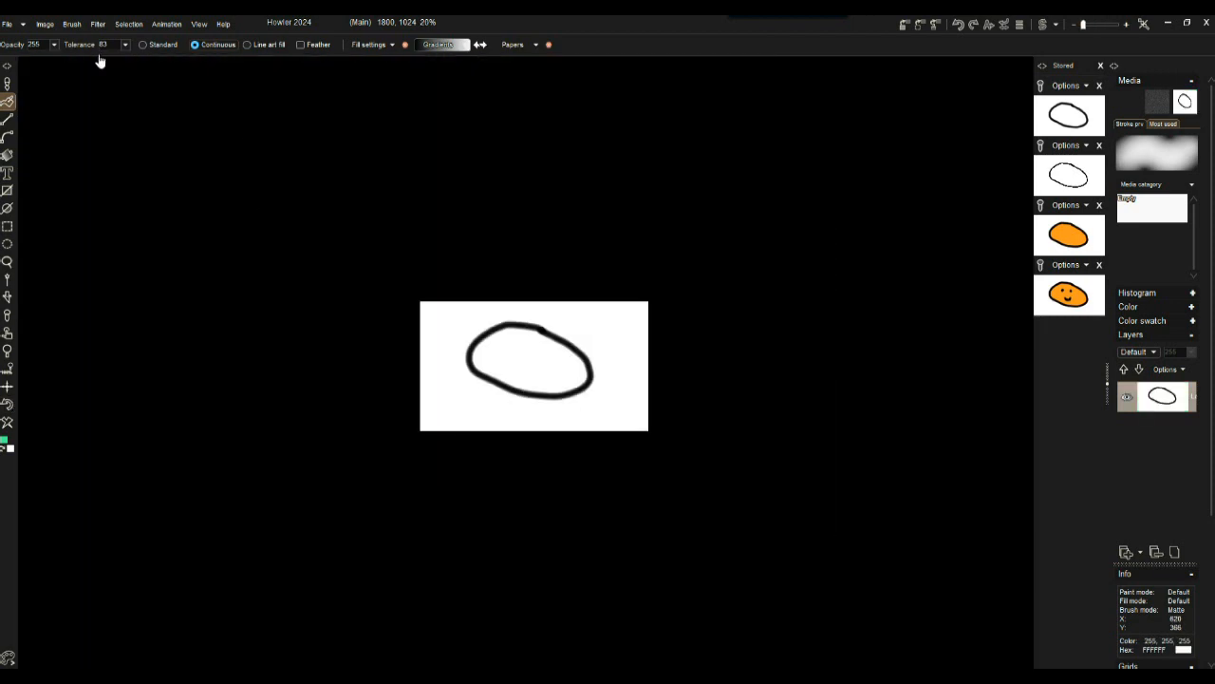
{"action": "left_click", "coordinate": [124, 43]}
{"action": "left_click_drag", "start_coordinate": [76, 60], "coordinate": [51, 60]}
{"action": "scroll", "coordinate": [539, 403], "scroll_direction": "up", "scroll_amount": 5}
{"action": "scroll", "coordinate": [494, 367], "scroll_direction": "up", "scroll_amount": 4}
{"action": "scroll", "coordinate": [257, 396], "scroll_direction": "up", "scroll_amount": 5}
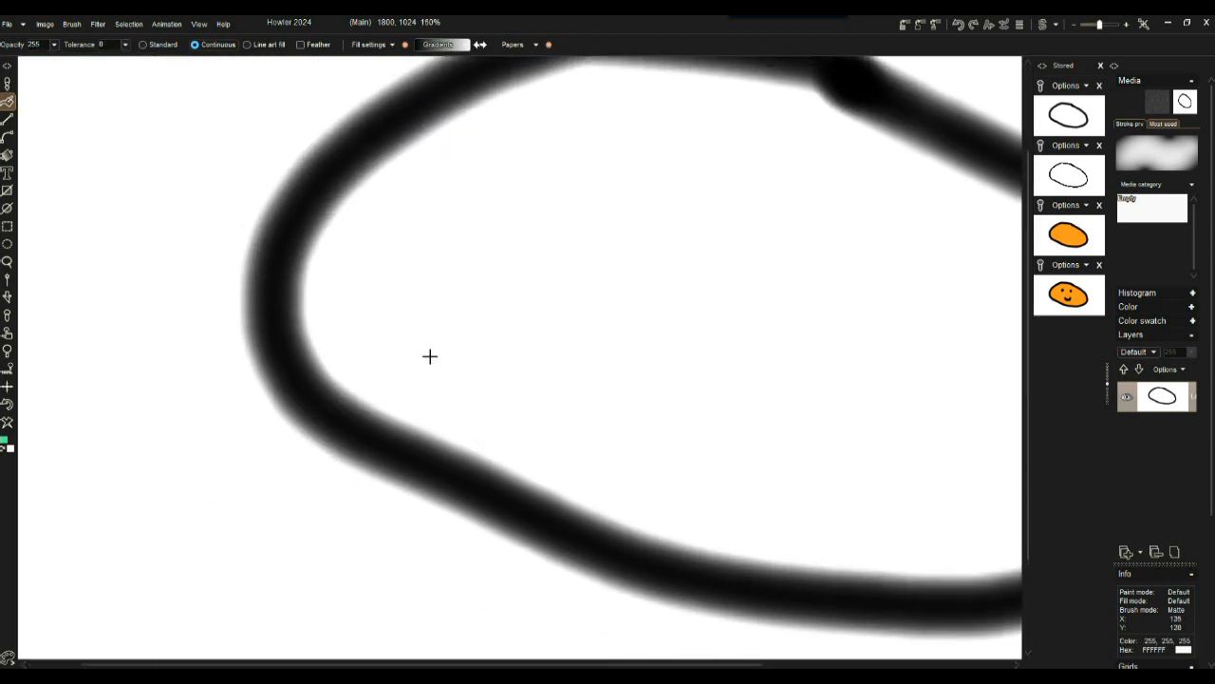
{"action": "scroll", "coordinate": [345, 258], "scroll_direction": "up", "scroll_amount": 4}
{"action": "left_click_drag", "start_coordinate": [289, 259], "coordinate": [767, 417]}
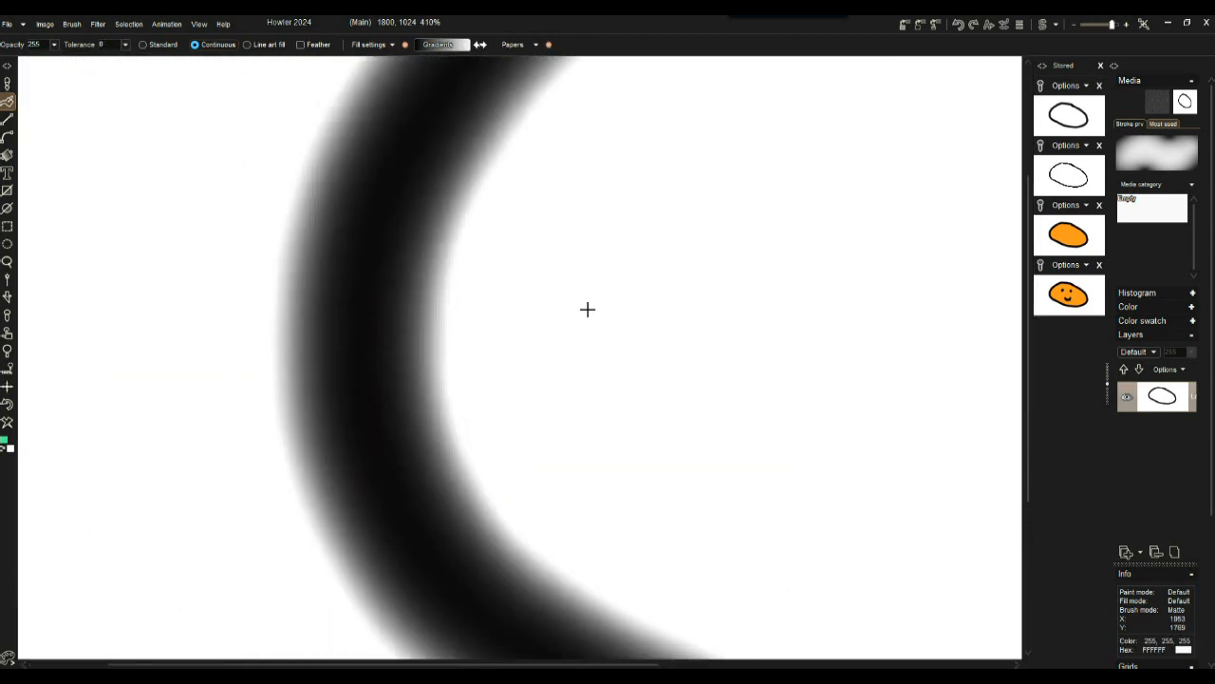
{"action": "left_click", "coordinate": [583, 309]}
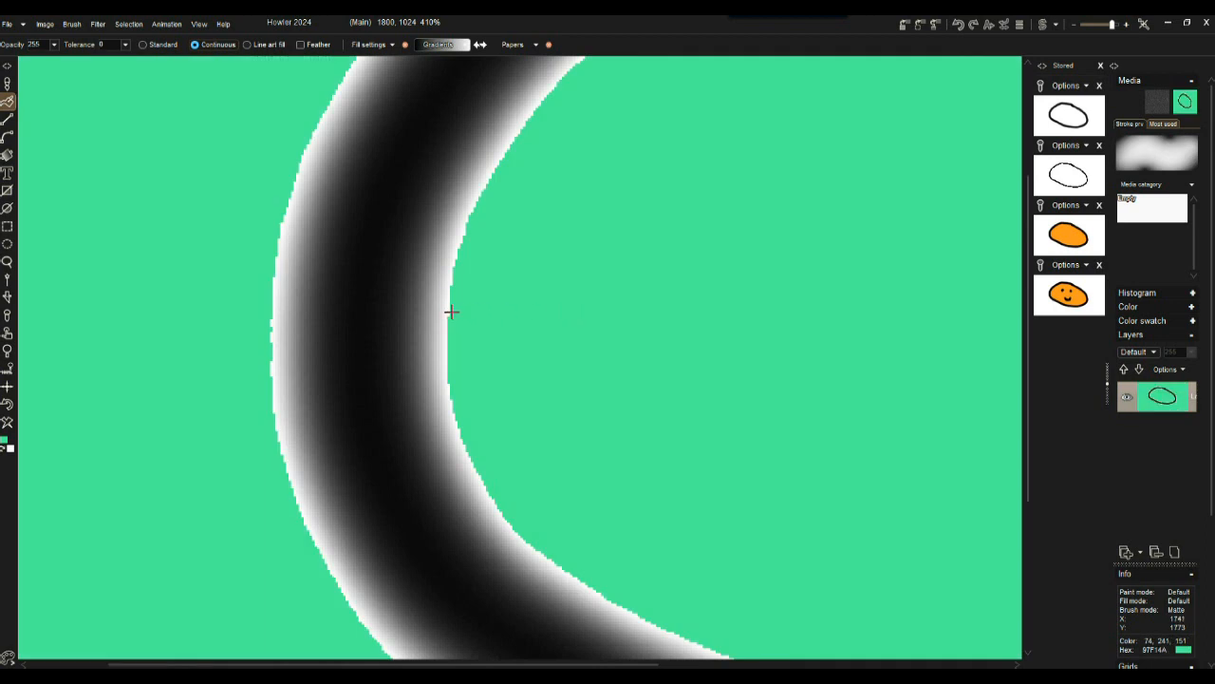
Set the fill tolerance to 10 and apply Continuous green fills along the soft inner edge of the outline
{"action": "left_click_drag", "start_coordinate": [442, 311], "coordinate": [447, 248]}
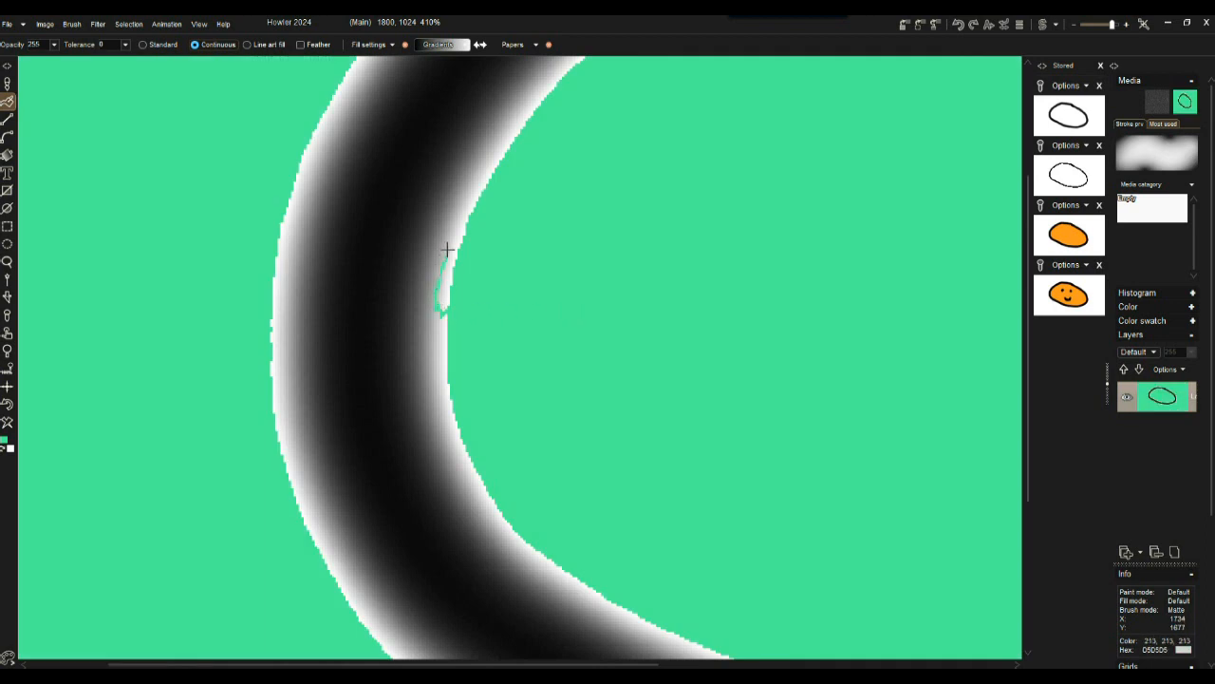
{"action": "left_click", "coordinate": [123, 44]}
{"action": "left_click", "coordinate": [57, 61]}
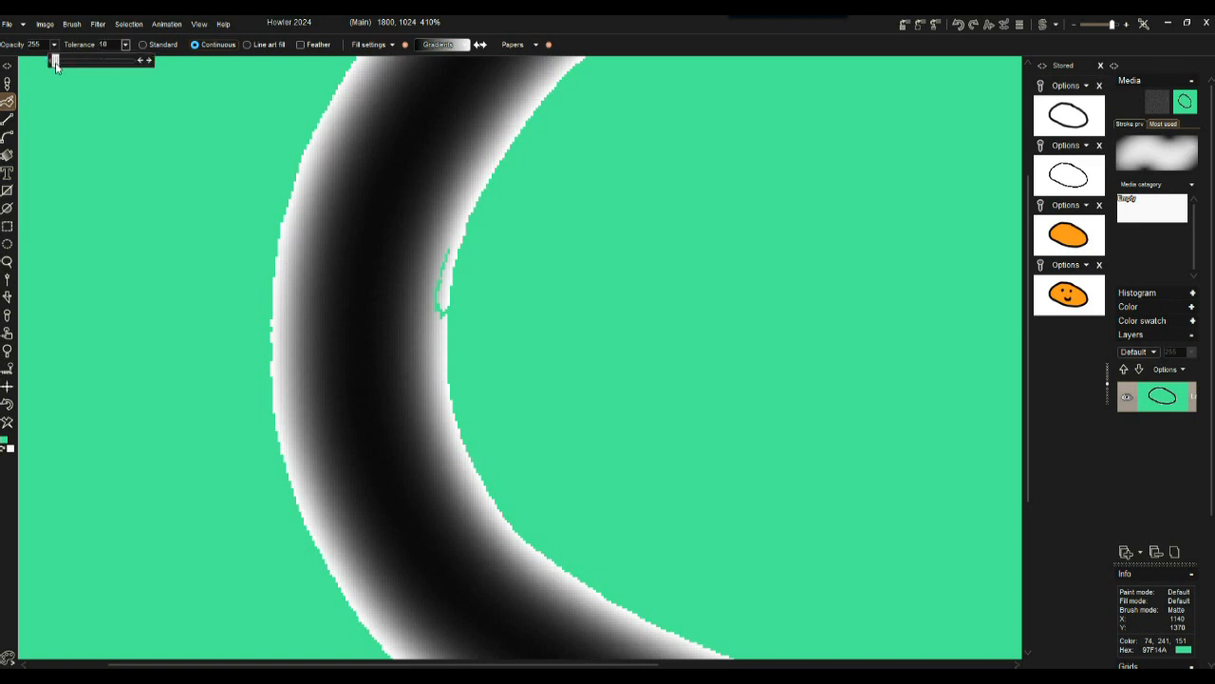
{"action": "left_click", "coordinate": [456, 235]}
{"action": "left_click", "coordinate": [460, 222]}
{"action": "left_click", "coordinate": [459, 213]}
{"action": "left_click", "coordinate": [458, 207]}
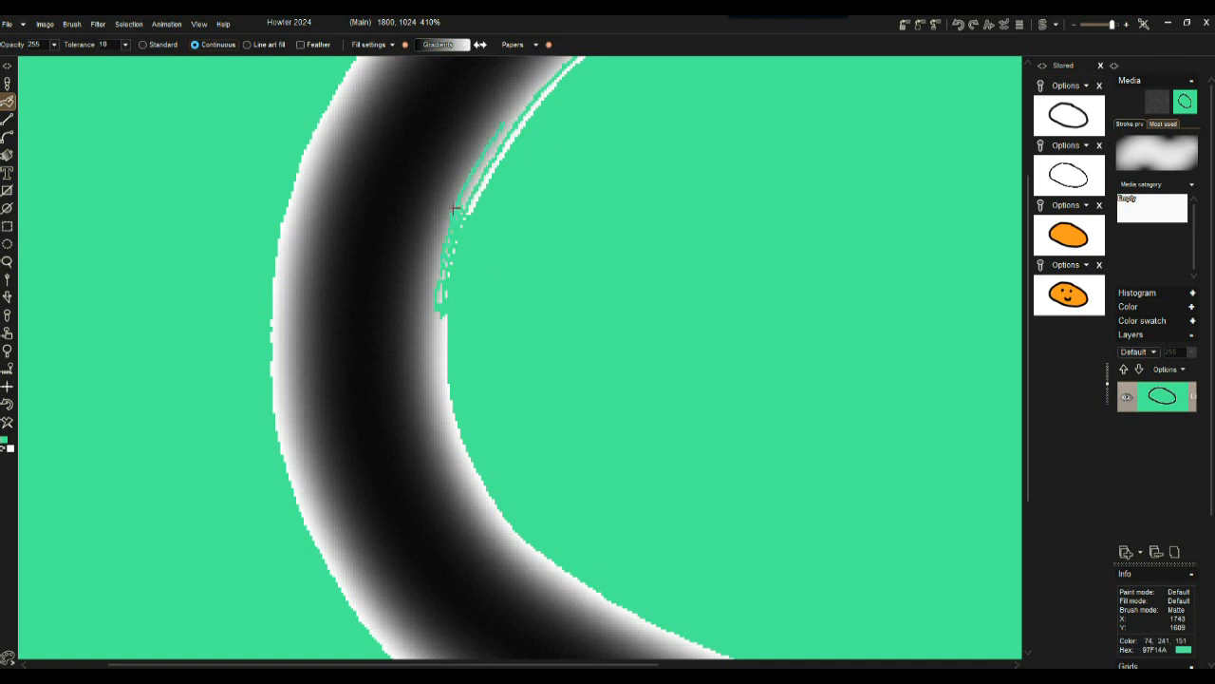
Try more Continuous green fills on the grey band inside the outline's left side, and undo the edge fills
{"action": "left_click_drag", "start_coordinate": [451, 204], "coordinate": [414, 202]}
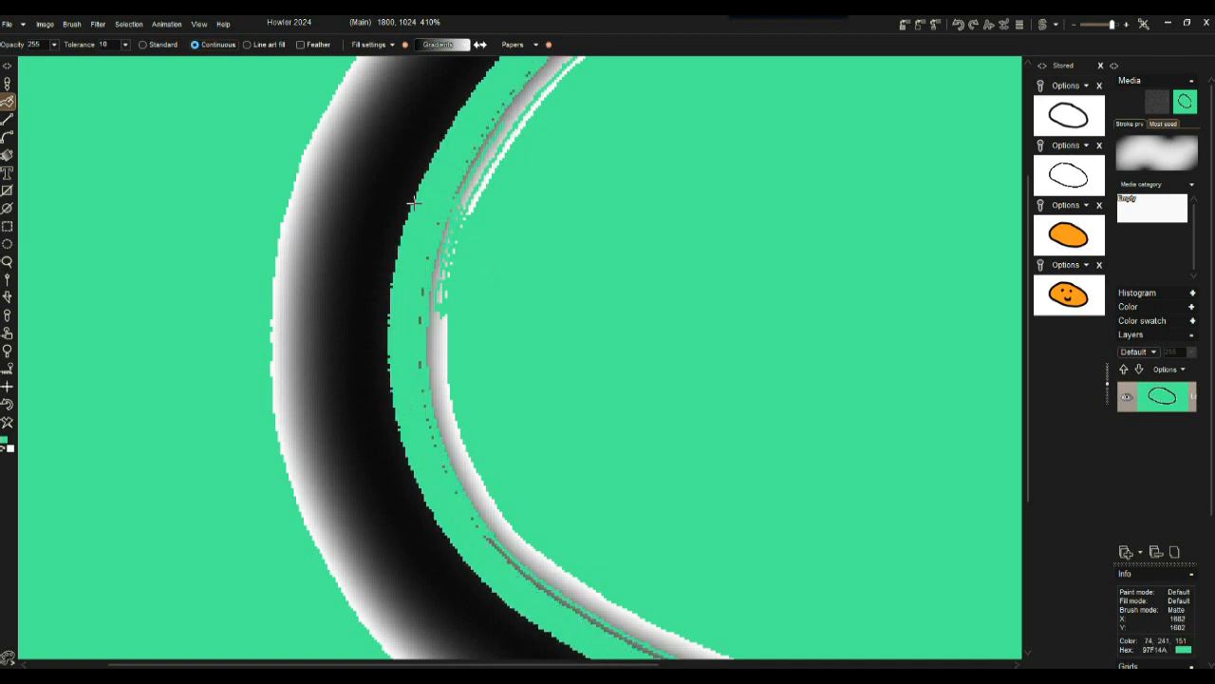
{"action": "left_click", "coordinate": [475, 201]}
{"action": "left_click", "coordinate": [440, 372]}
{"action": "left_click", "coordinate": [440, 316]}
{"action": "left_click", "coordinate": [434, 334]}
{"action": "left_click", "coordinate": [432, 356]}
{"action": "left_click", "coordinate": [446, 447]}
{"action": "left_click", "coordinate": [470, 197]}
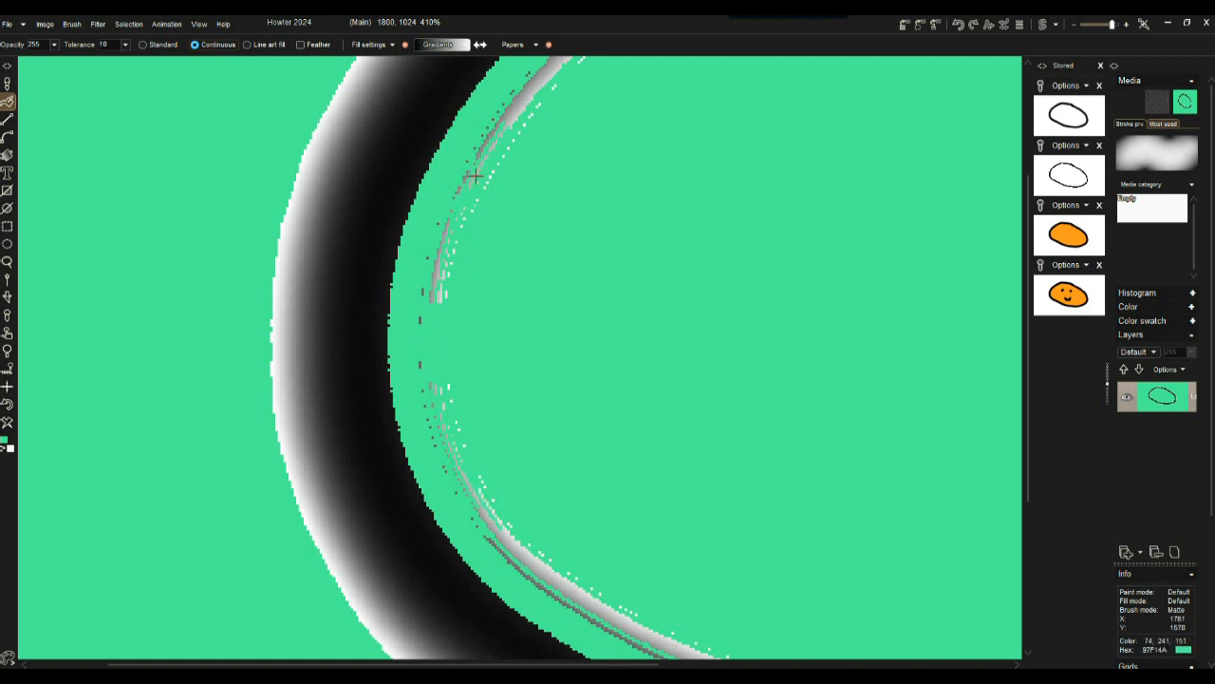
{"action": "scroll", "coordinate": [499, 265], "scroll_direction": "down", "scroll_amount": 1}
{"action": "scroll", "coordinate": [500, 265], "scroll_direction": "down", "scroll_amount": 2}
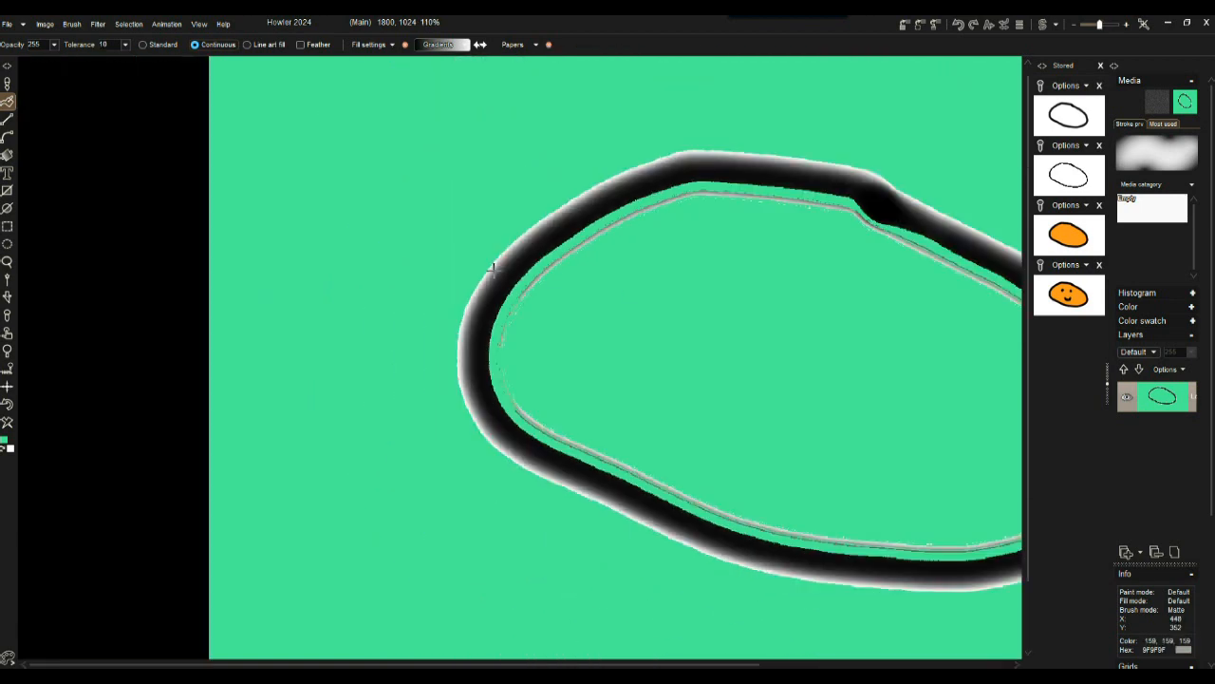
{"action": "scroll", "coordinate": [670, 268], "scroll_direction": "down", "scroll_amount": 3}
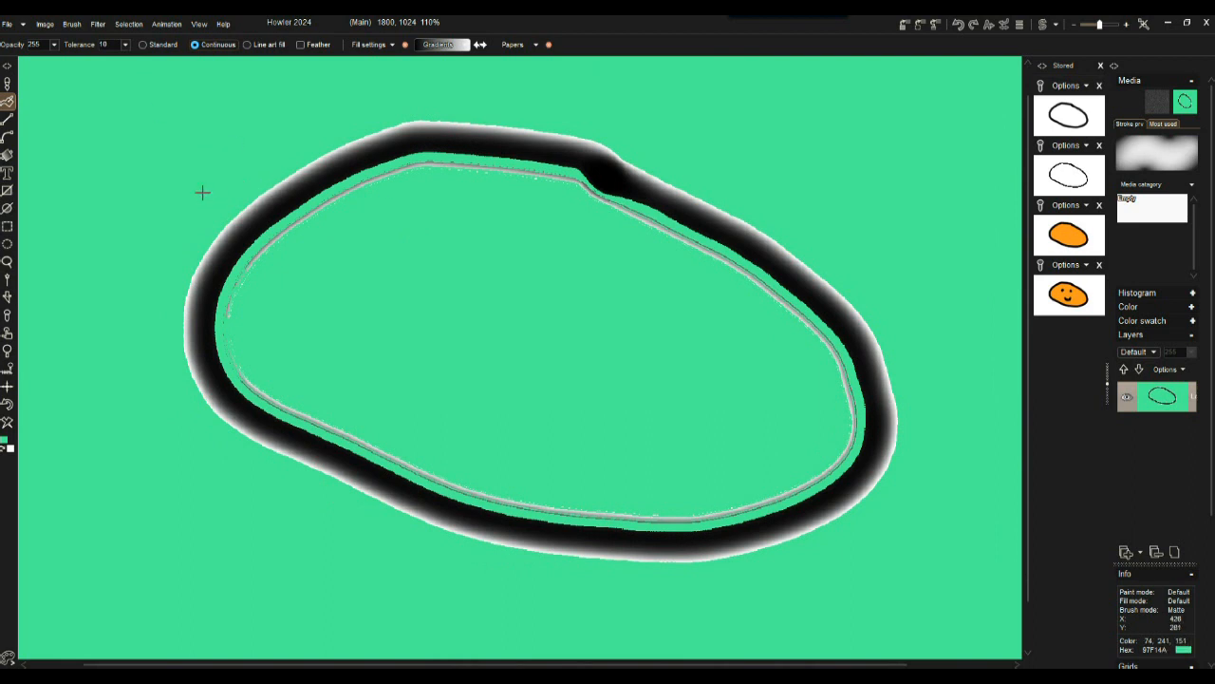
{"action": "left_click", "coordinate": [8, 421]}
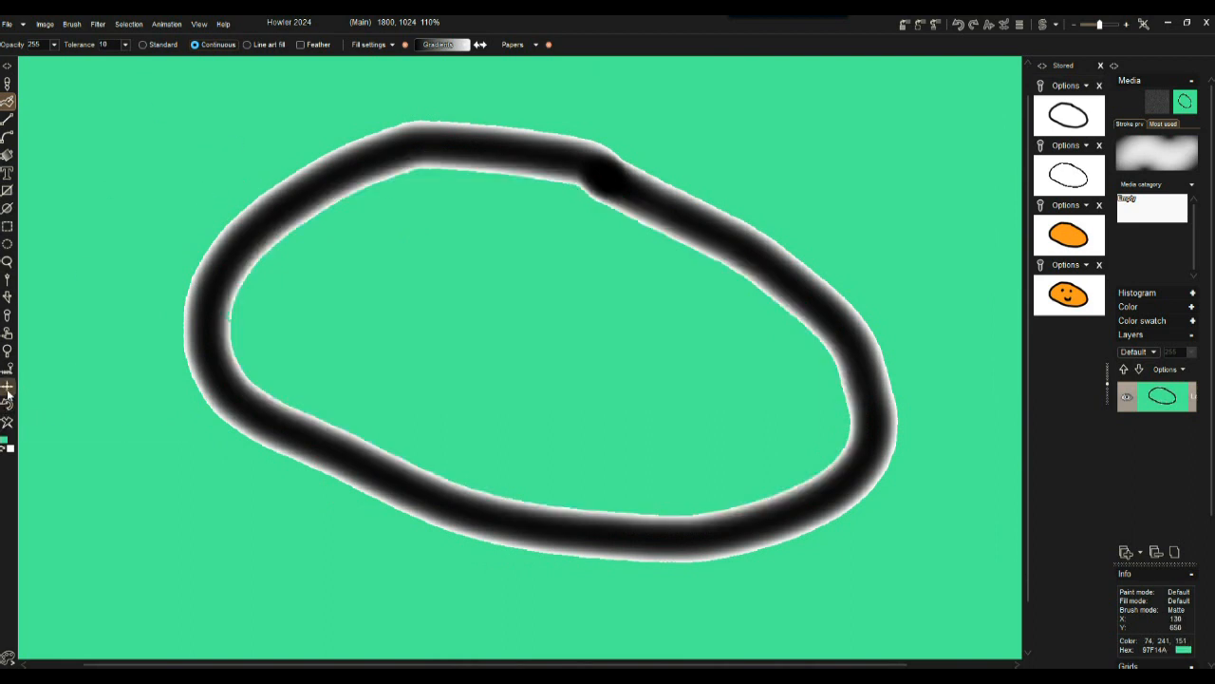
Set the drawing colour to black and clear the canvas to white
{"action": "left_click", "coordinate": [4, 444]}
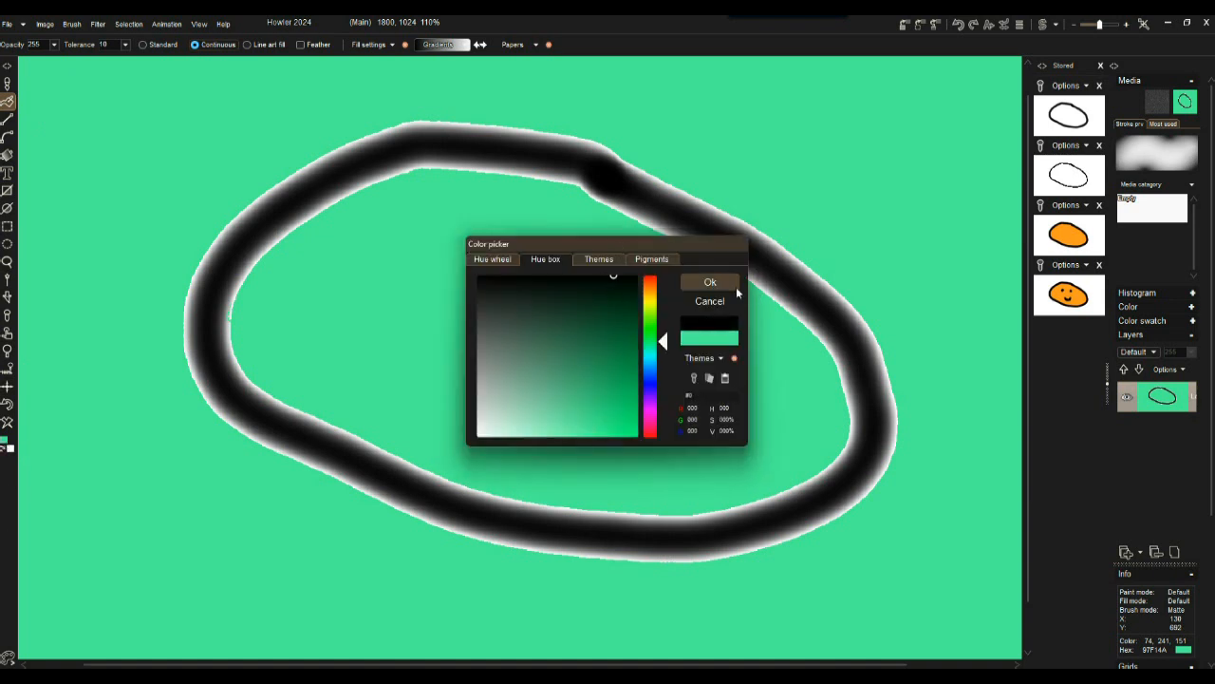
{"action": "left_click", "coordinate": [711, 282]}
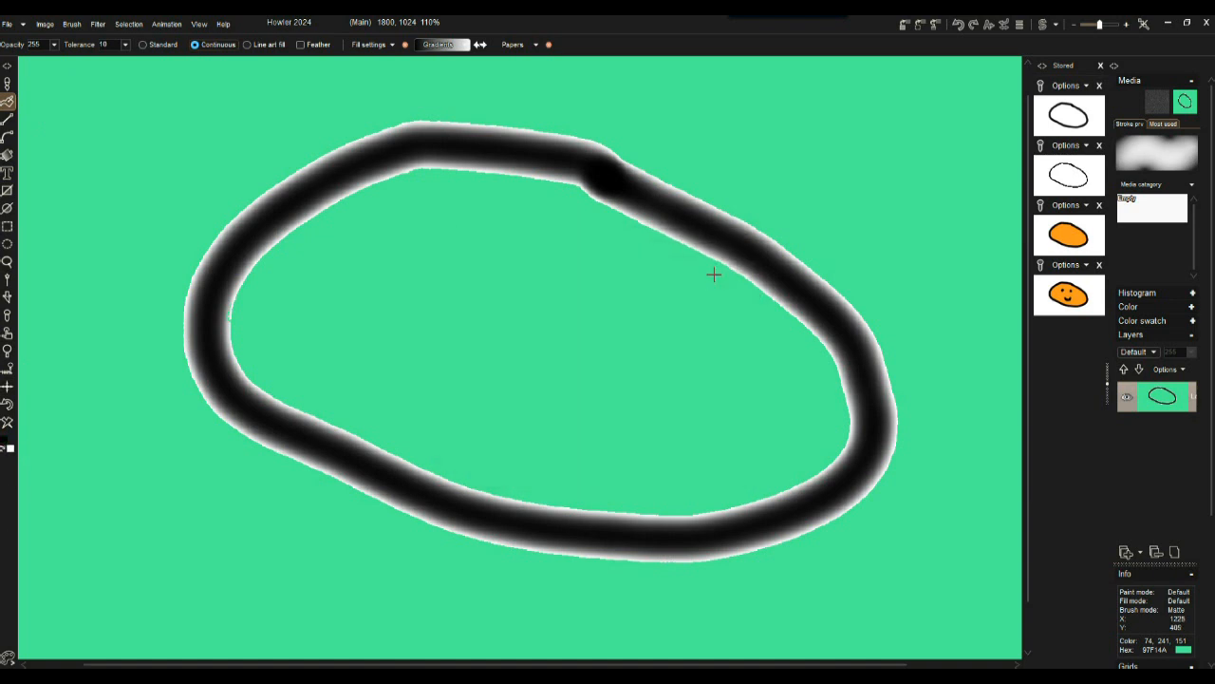
{"action": "left_click", "coordinate": [9, 424]}
Paint a large closed oval with a smile inside it using the Airbrush 100 brush
{"action": "left_click", "coordinate": [8, 84]}
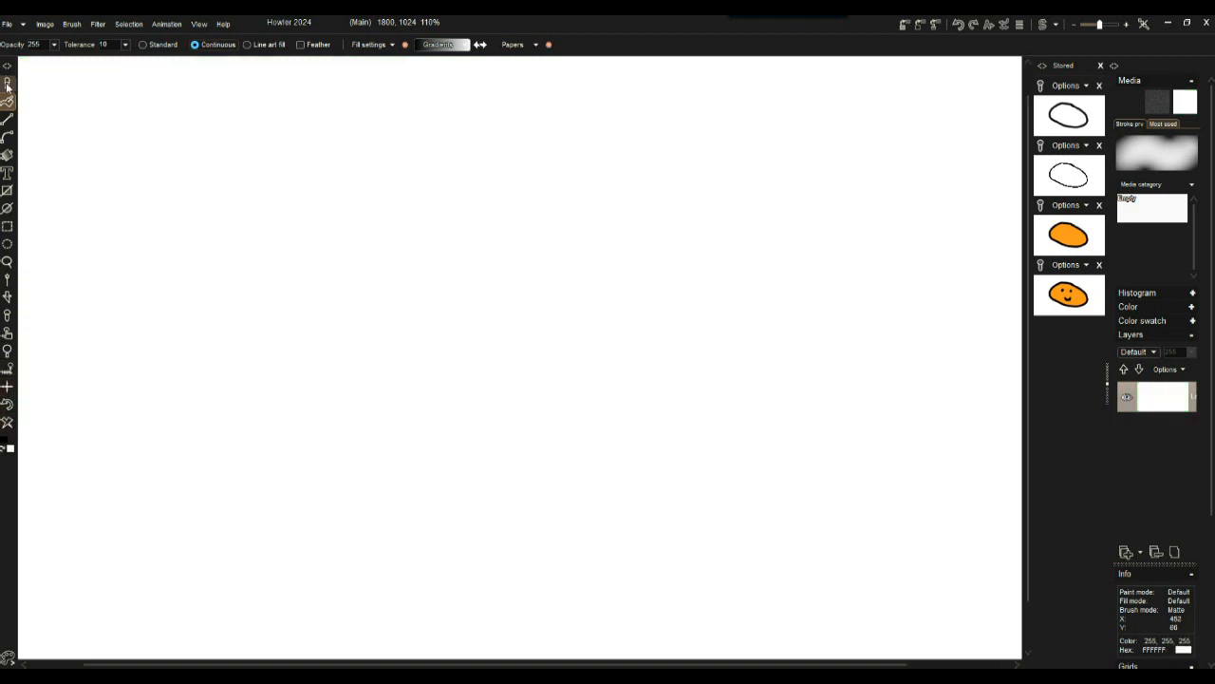
{"action": "left_click", "coordinate": [73, 47]}
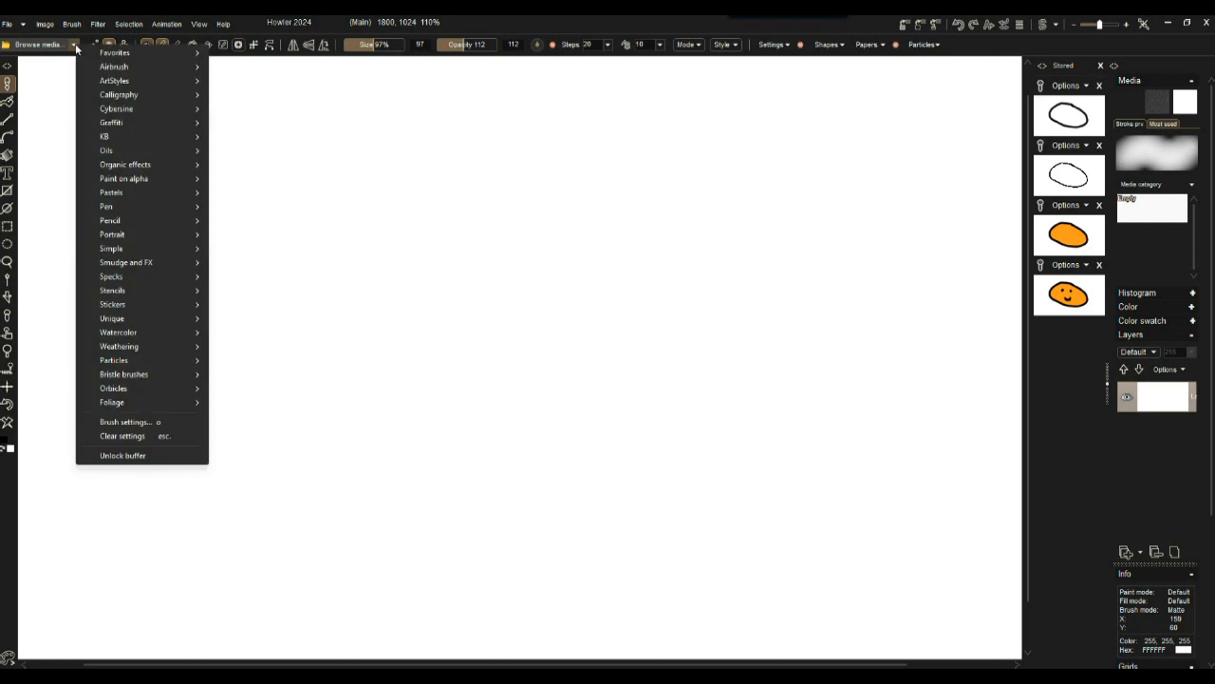
{"action": "mouse_move", "coordinate": [127, 66]}
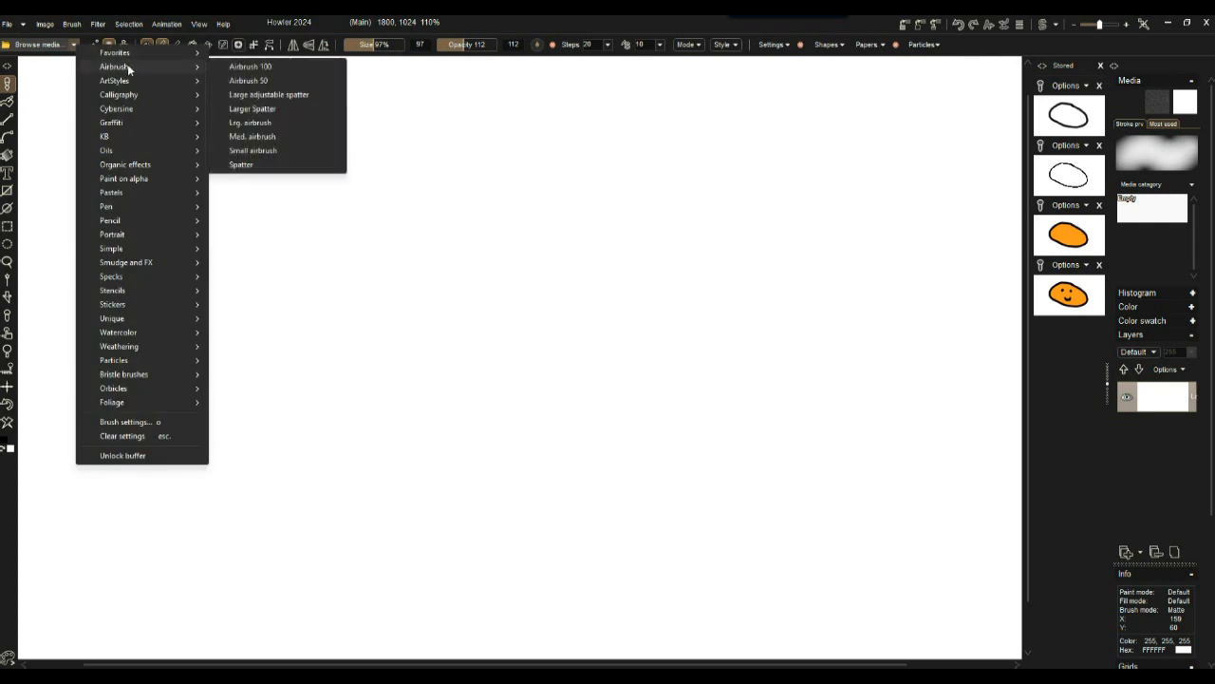
{"action": "left_click", "coordinate": [259, 67]}
{"action": "mouse_move", "coordinate": [500, 167]}
{"action": "left_mouse_down"}
{"action": "mouse_move", "coordinate": [447, 611]}
{"action": "mouse_move", "coordinate": [749, 231]}
{"action": "mouse_move", "coordinate": [418, 165]}
{"action": "left_mouse_up"}
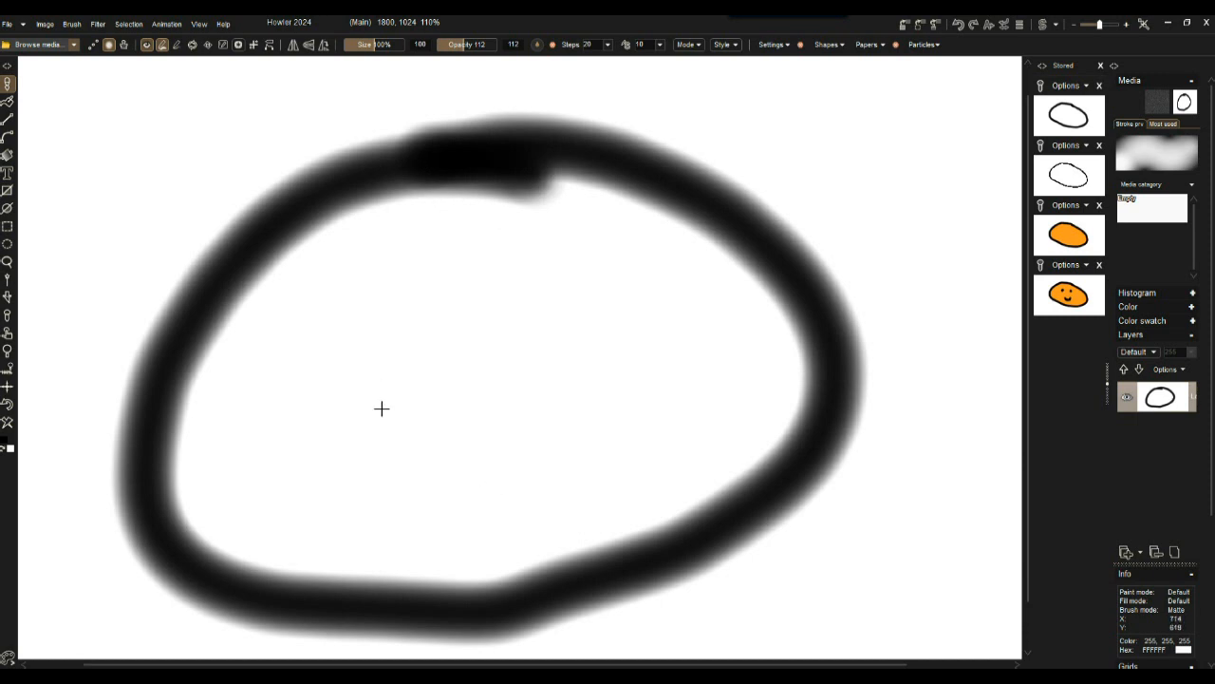
{"action": "mouse_move", "coordinate": [359, 456]}
{"action": "left_mouse_down"}
{"action": "mouse_move", "coordinate": [529, 484]}
{"action": "mouse_move", "coordinate": [597, 420]}
{"action": "left_mouse_up"}
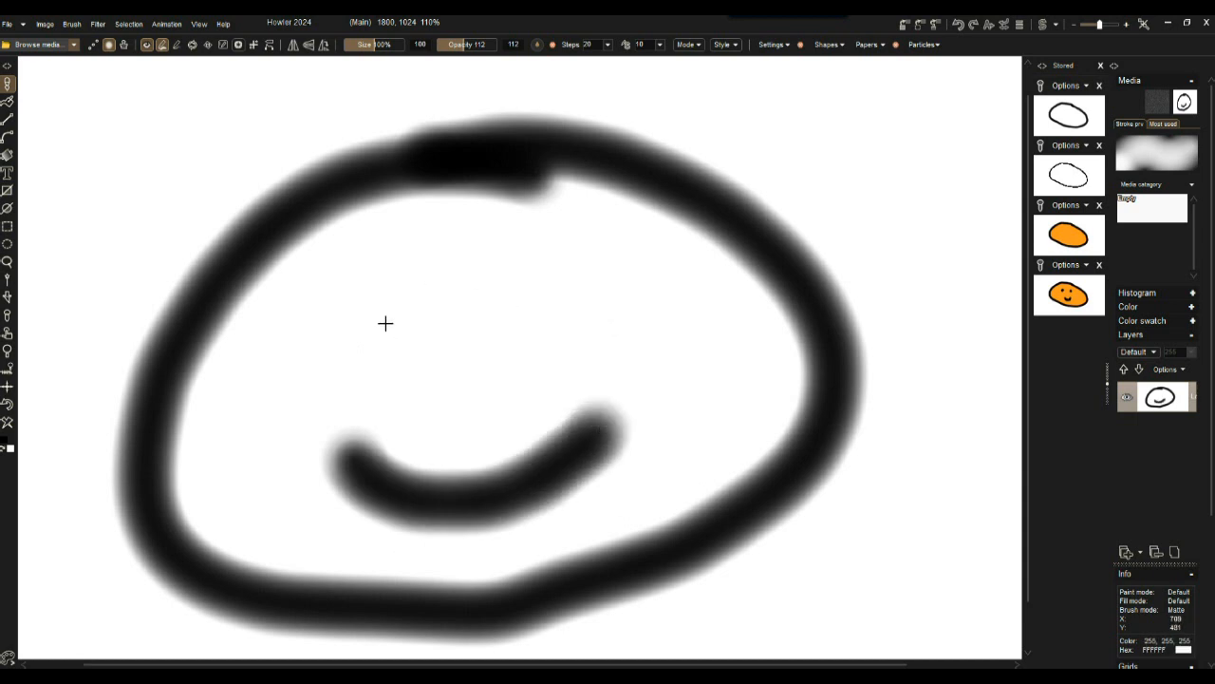
Activate the flood fill and set its colour to orange with RGB 240, 160, 40
{"action": "left_click", "coordinate": [8, 101]}
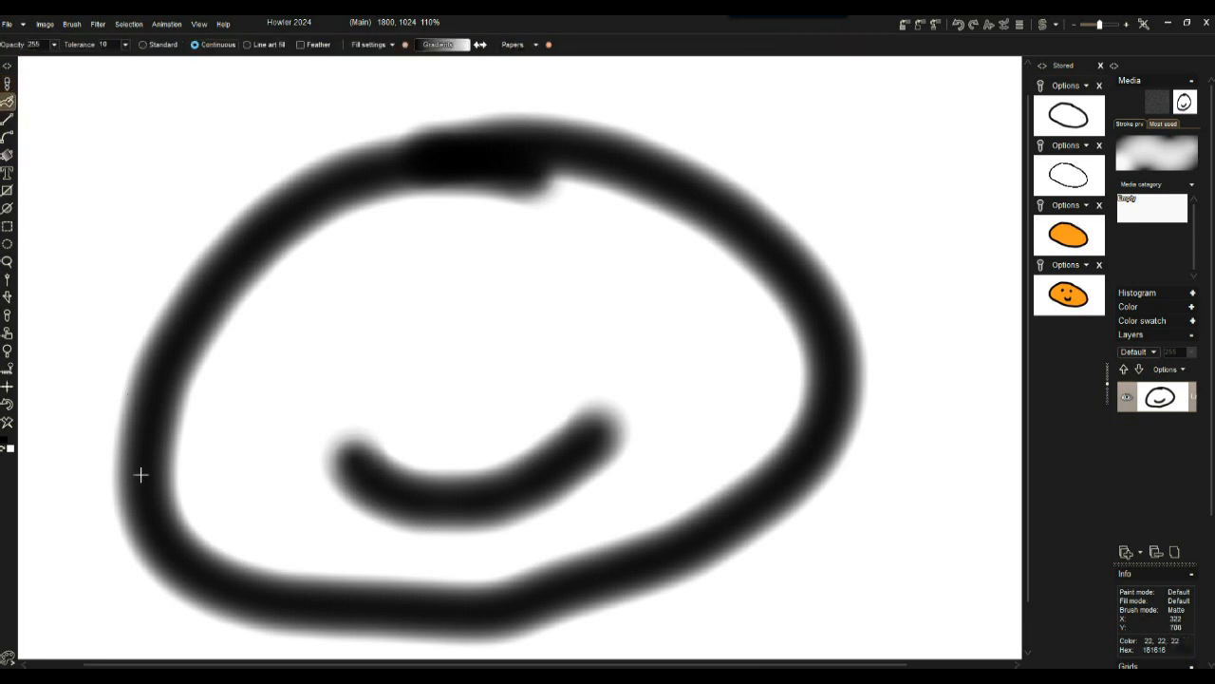
{"action": "left_click", "coordinate": [6, 446]}
{"action": "left_click", "coordinate": [564, 429]}
{"action": "left_click_drag", "start_coordinate": [650, 297], "coordinate": [649, 292]}
{"action": "left_click_drag", "start_coordinate": [624, 362], "coordinate": [612, 429]}
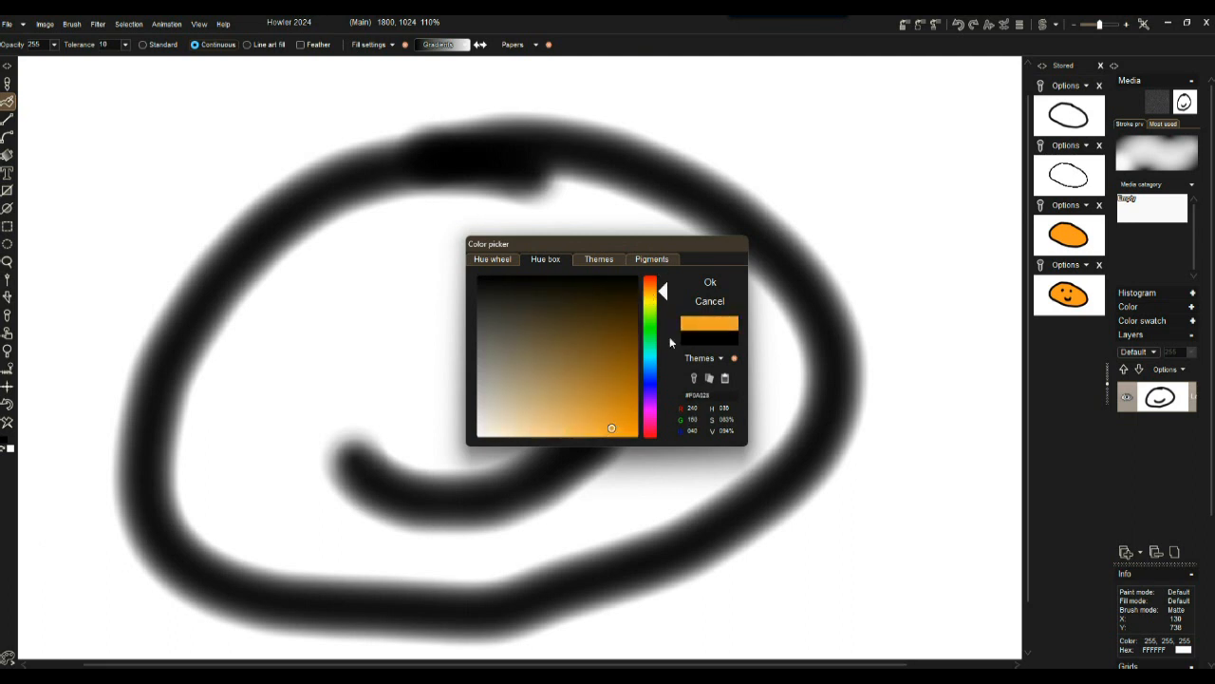
{"action": "left_click", "coordinate": [714, 282]}
Try Continuous orange fills inside and outside the soft-edged face at tolerance 10, and undo them
{"action": "left_click", "coordinate": [477, 306]}
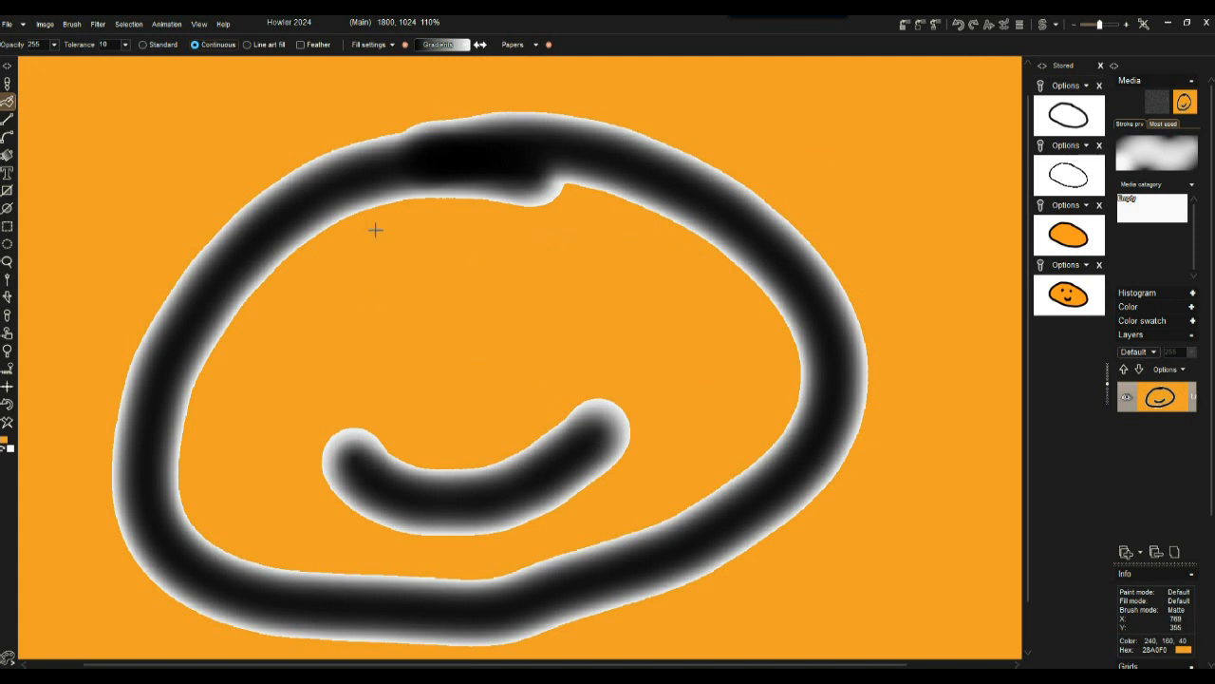
{"action": "key", "text": "ctrl+z"}
{"action": "left_click", "coordinate": [334, 303]}
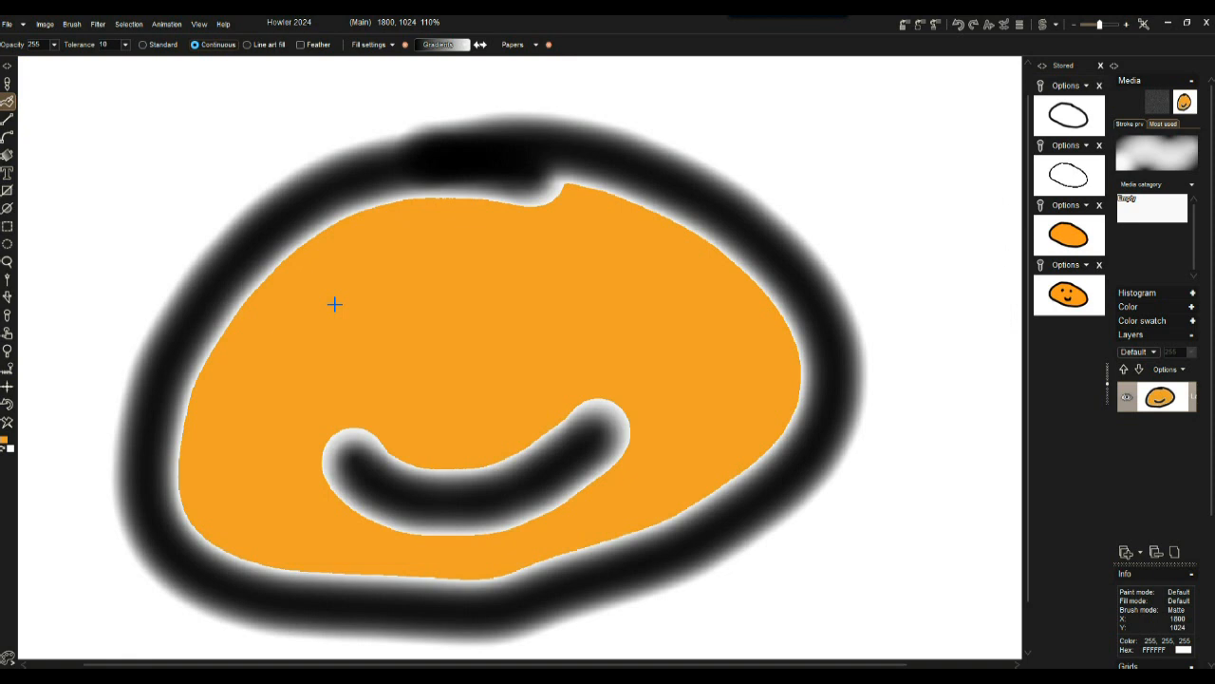
{"action": "left_click", "coordinate": [10, 403]}
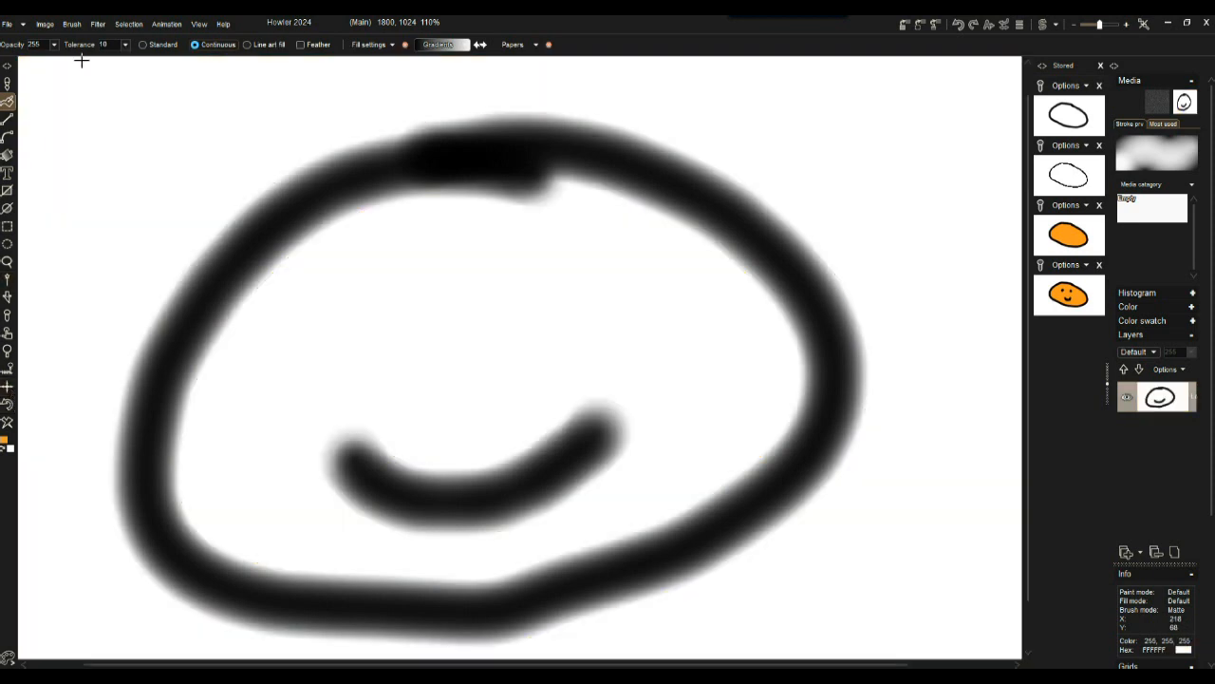
Reduce the fill tolerance to its minimum and try a Standard orange fill inside the face, undoing the fill
{"action": "left_click", "coordinate": [123, 45]}
{"action": "left_click_drag", "start_coordinate": [51, 60], "coordinate": [35, 66]}
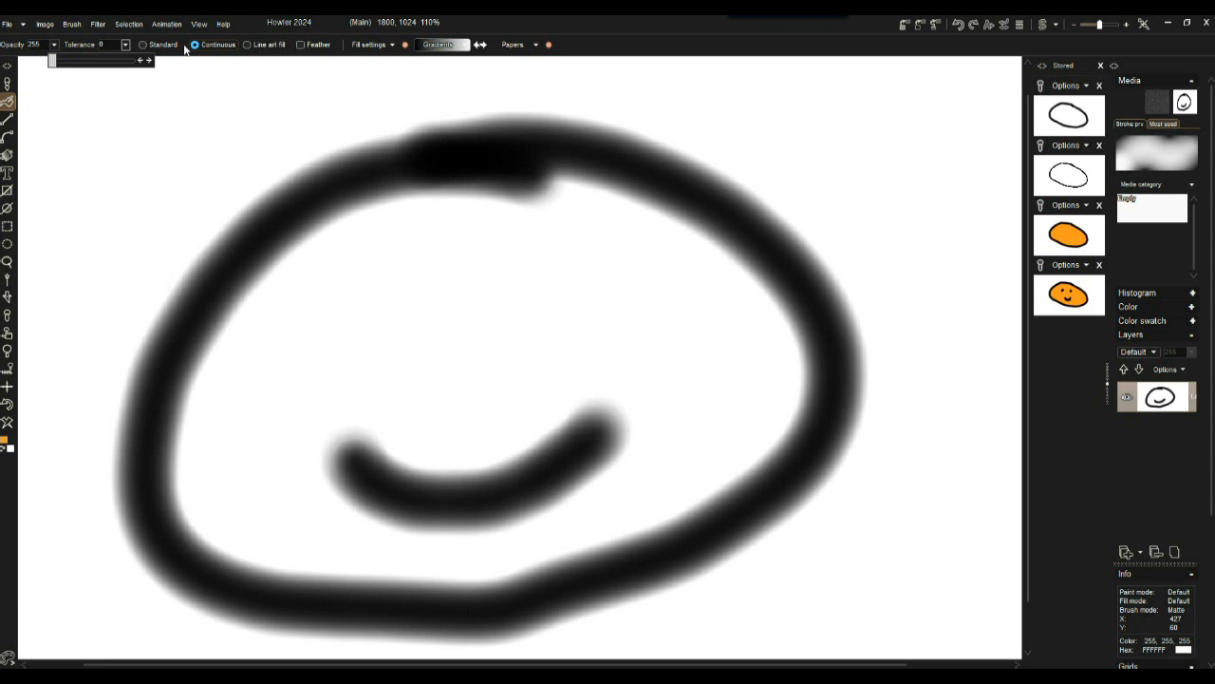
{"action": "left_click", "coordinate": [480, 307]}
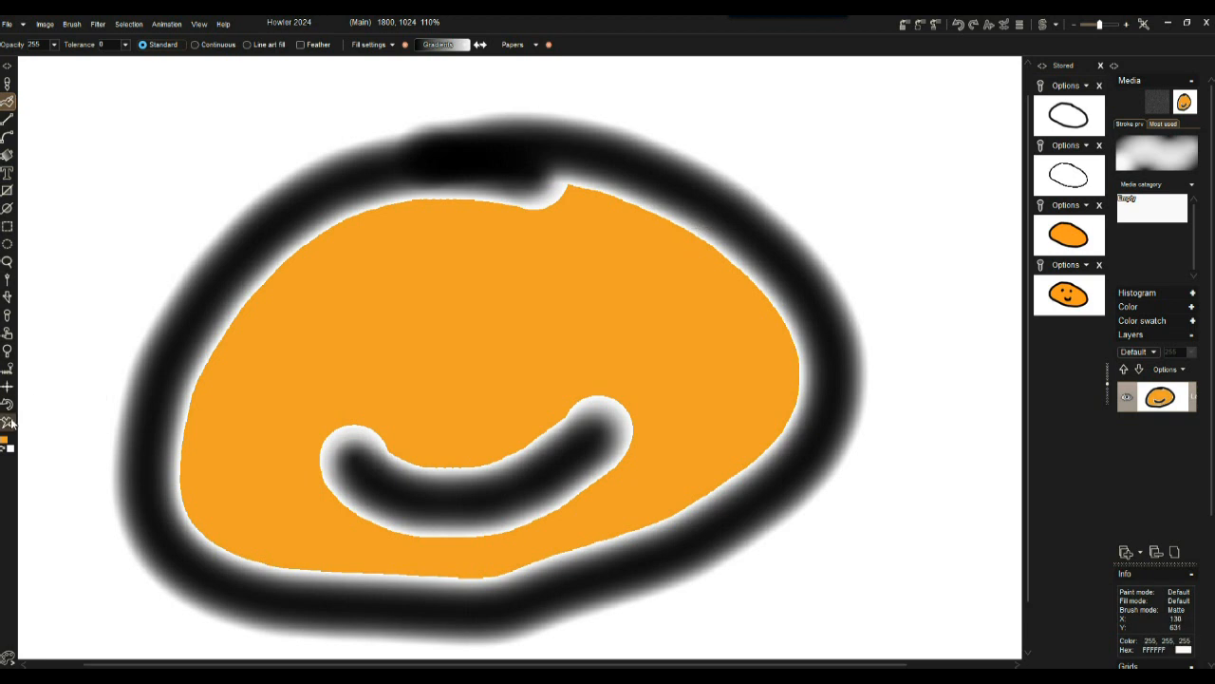
{"action": "key", "text": "ctrl+z"}
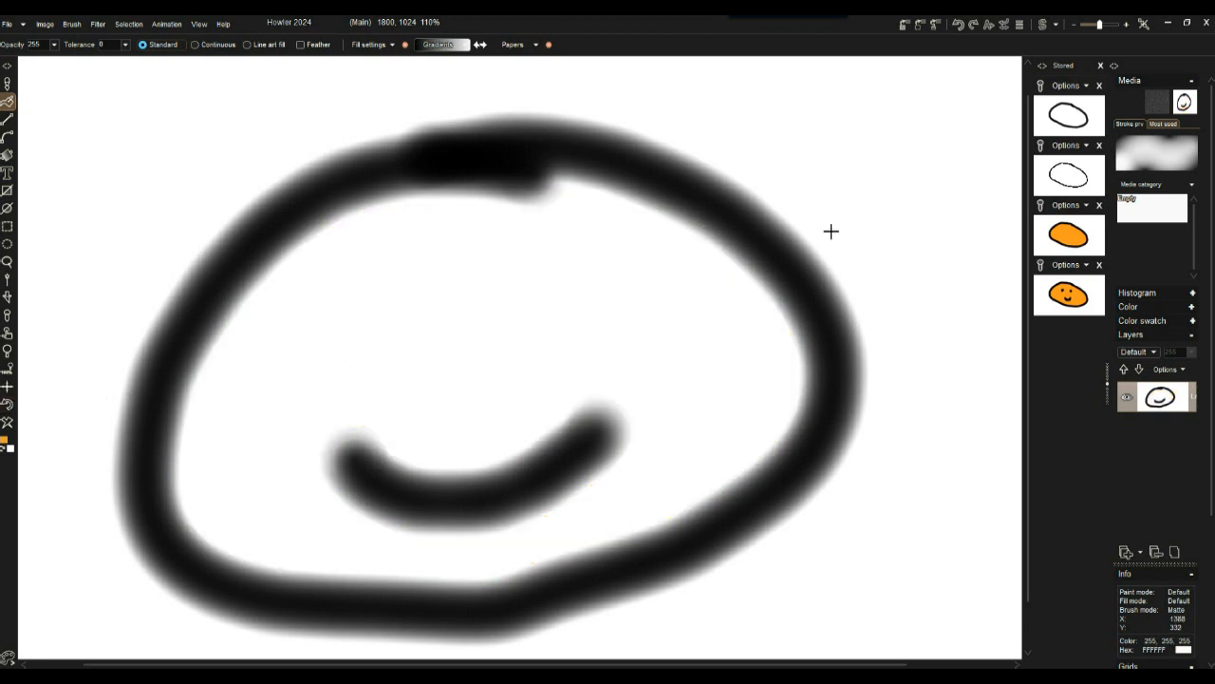
Store a copy of the soft-edged face and apply the Threshold filter to the image at 51
{"action": "left_click", "coordinate": [907, 24]}
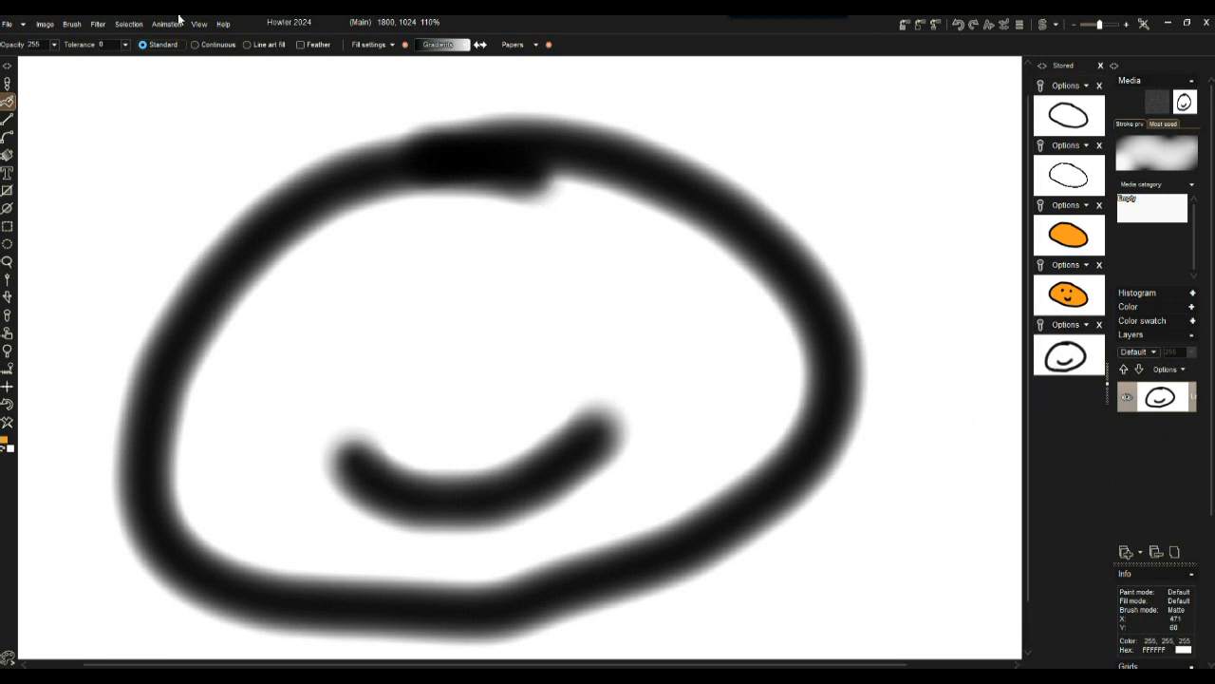
{"action": "left_click", "coordinate": [99, 24]}
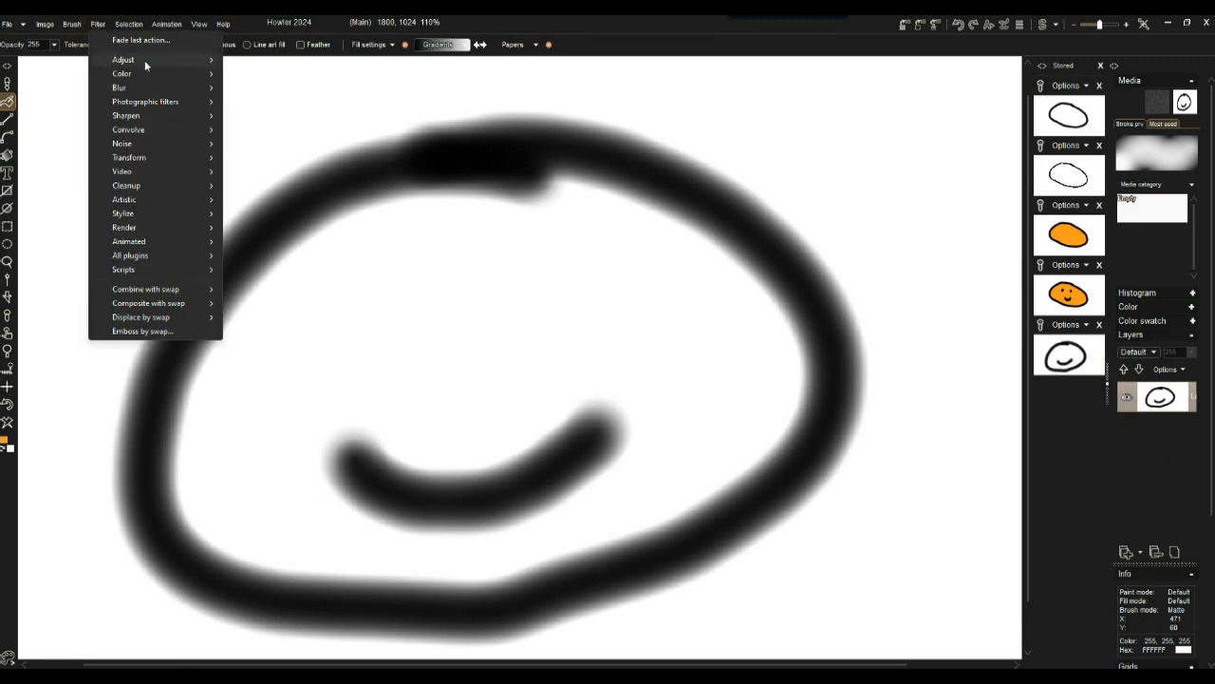
{"action": "mouse_move", "coordinate": [144, 60]}
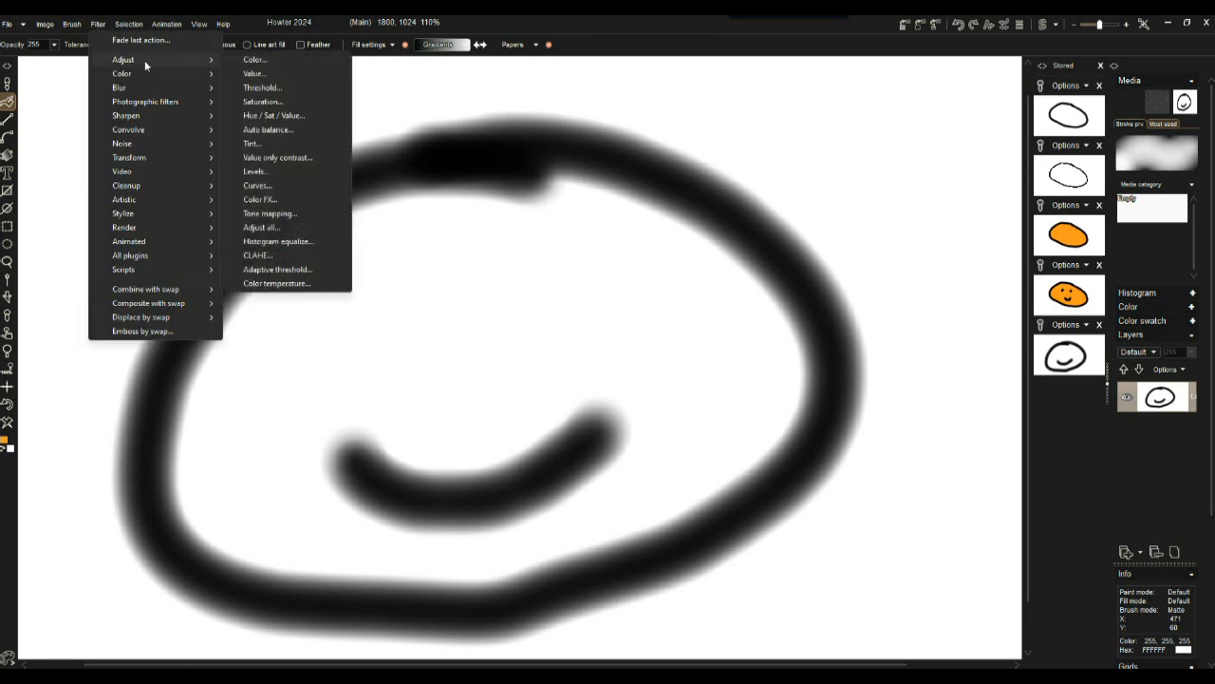
{"action": "left_click", "coordinate": [275, 90]}
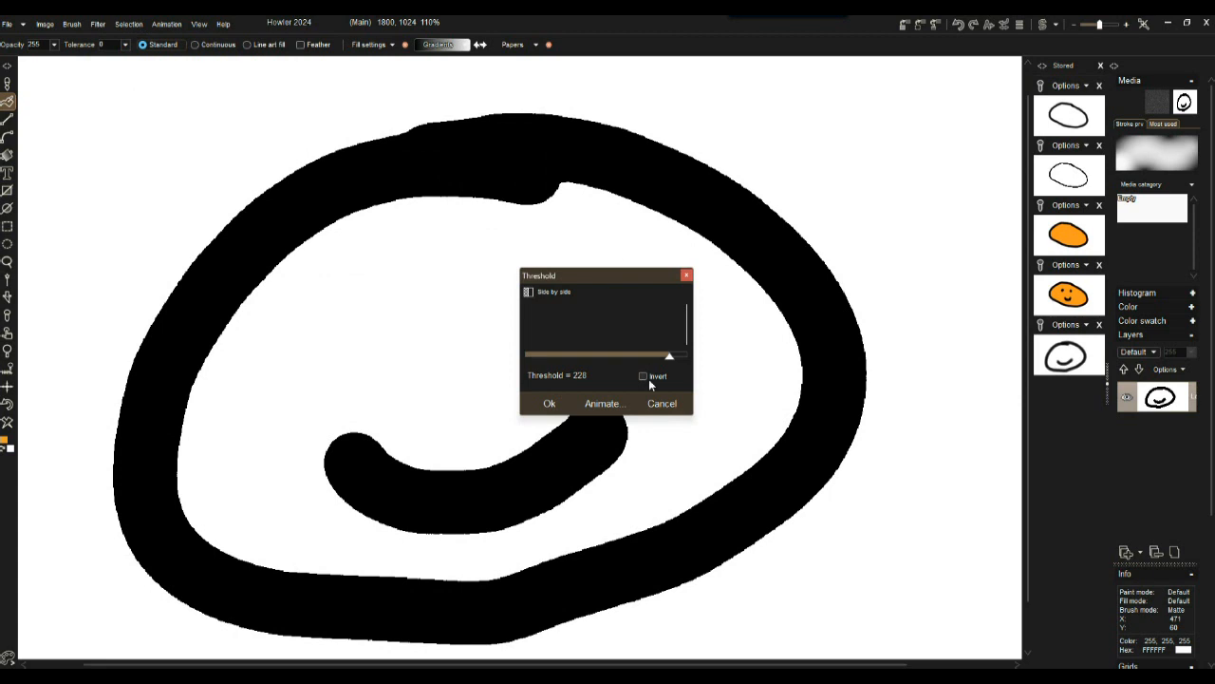
{"action": "mouse_move", "coordinate": [666, 357]}
{"action": "left_mouse_down"}
{"action": "mouse_move", "coordinate": [522, 358]}
{"action": "mouse_move", "coordinate": [687, 365]}
{"action": "mouse_move", "coordinate": [524, 358]}
{"action": "mouse_move", "coordinate": [626, 358]}
{"action": "mouse_move", "coordinate": [534, 355]}
{"action": "mouse_move", "coordinate": [581, 356]}
{"action": "mouse_move", "coordinate": [558, 357]}
{"action": "left_mouse_up"}
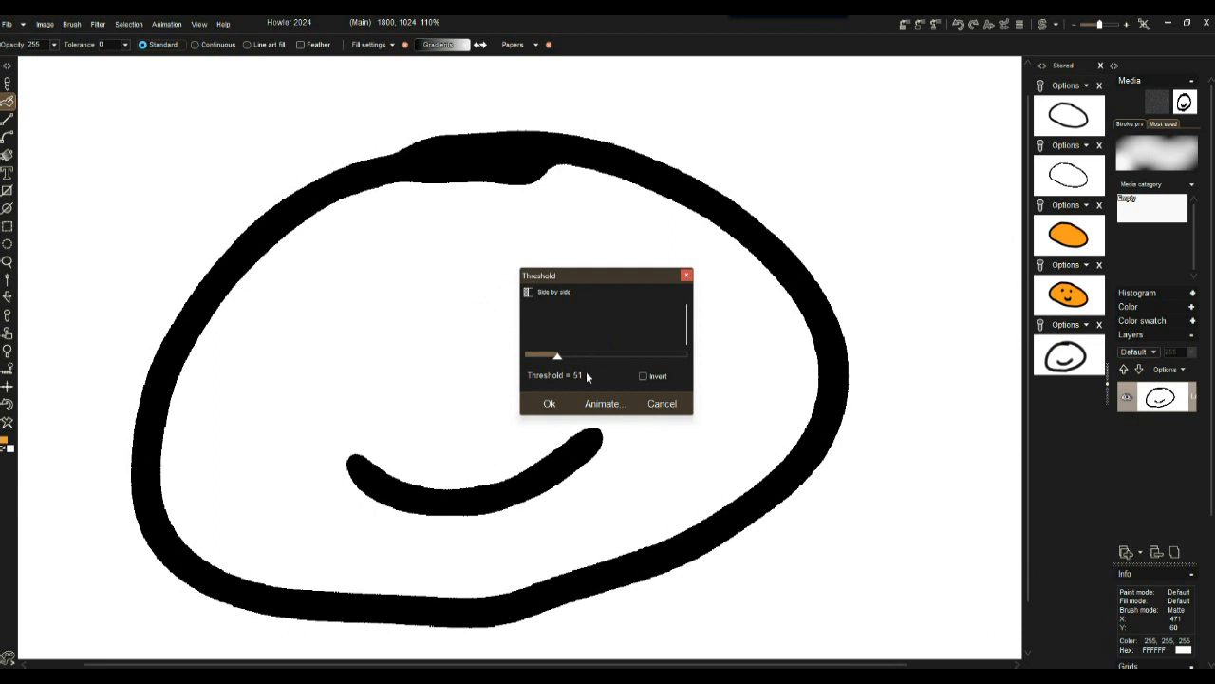
{"action": "left_click", "coordinate": [550, 402]}
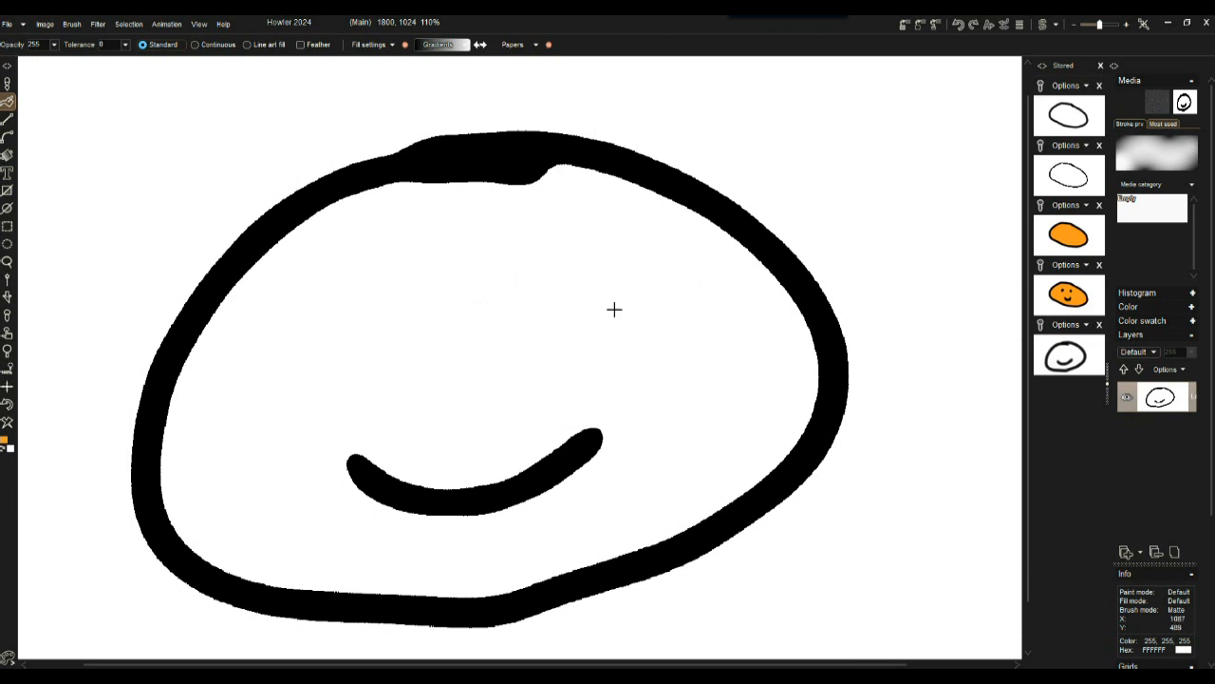
Fill the inside of the hard-edged face with orange and store a copy to compare with the stored soft-edged version
{"action": "left_click", "coordinate": [7, 102]}
{"action": "left_click", "coordinate": [517, 236]}
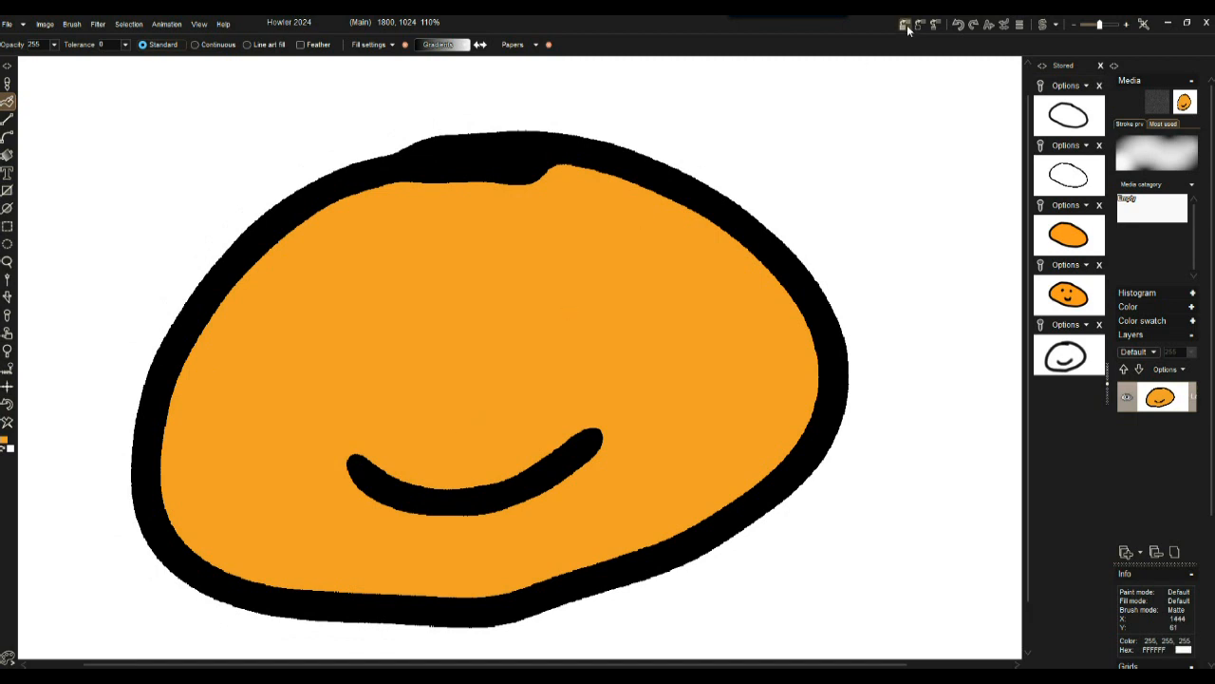
{"action": "left_click", "coordinate": [907, 25]}
{"action": "left_click", "coordinate": [1082, 365]}
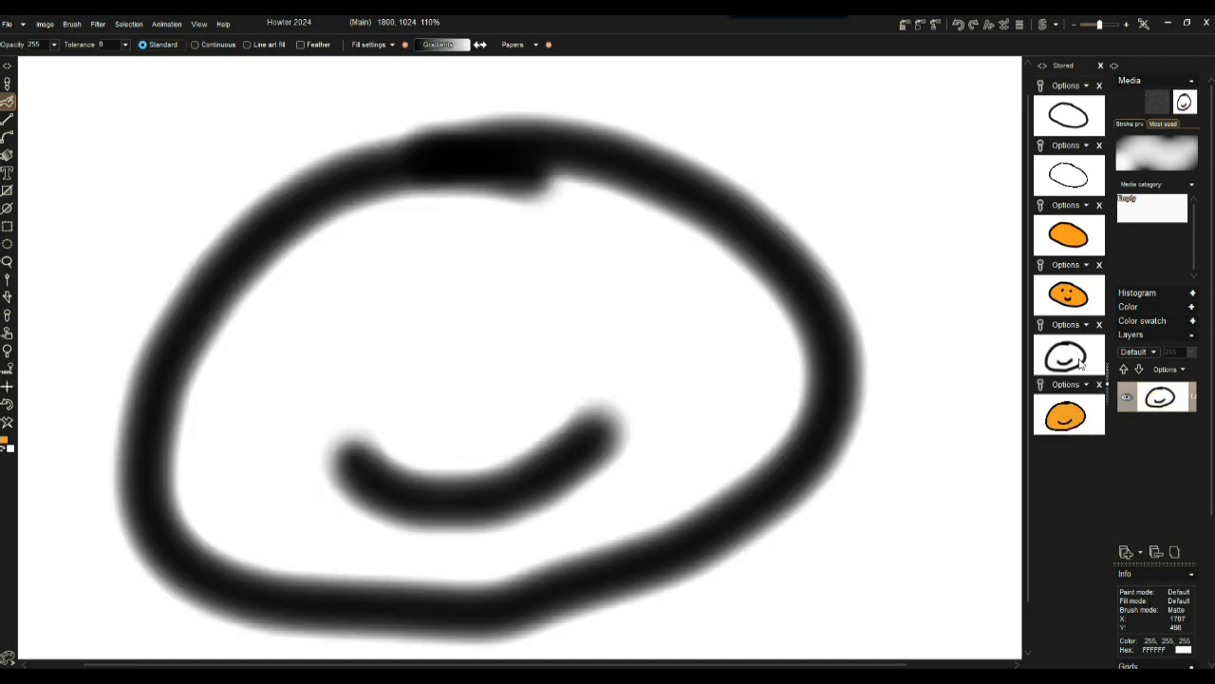
{"action": "left_click", "coordinate": [1078, 412]}
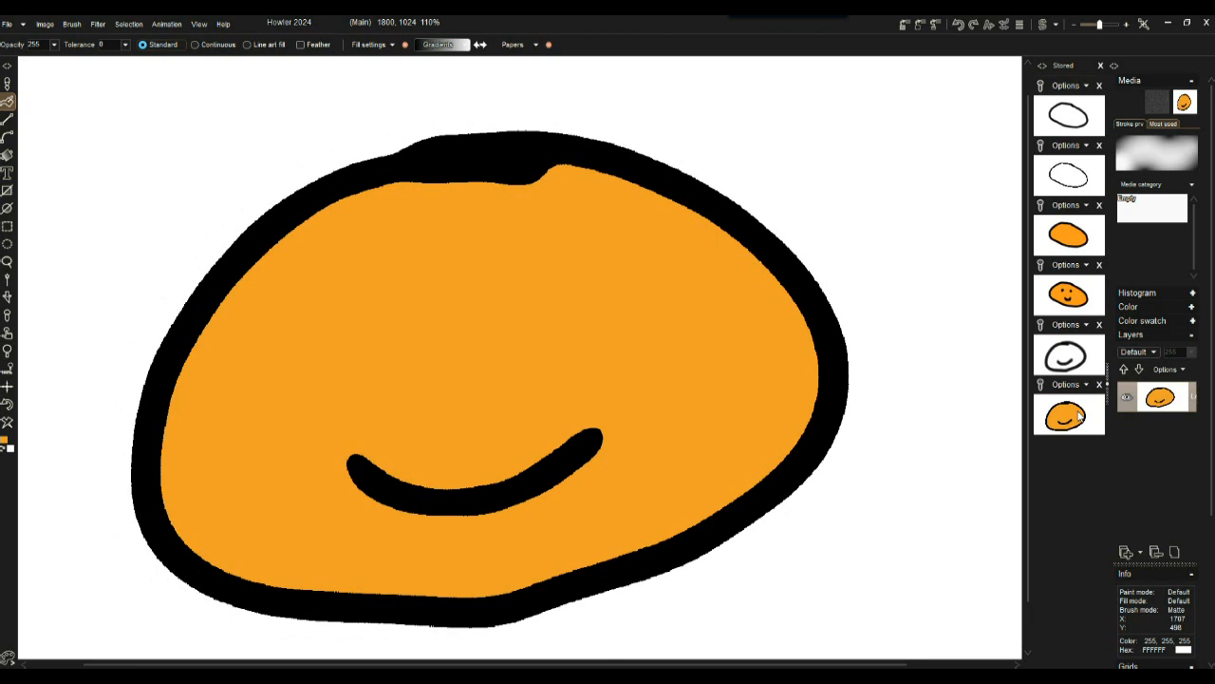
Undo back to the unfilled hard-edged face, store a copy of it and recall the stored orange-filled version
{"action": "left_click", "coordinate": [9, 407]}
{"action": "left_click", "coordinate": [10, 407]}
{"action": "left_click", "coordinate": [9, 408]}
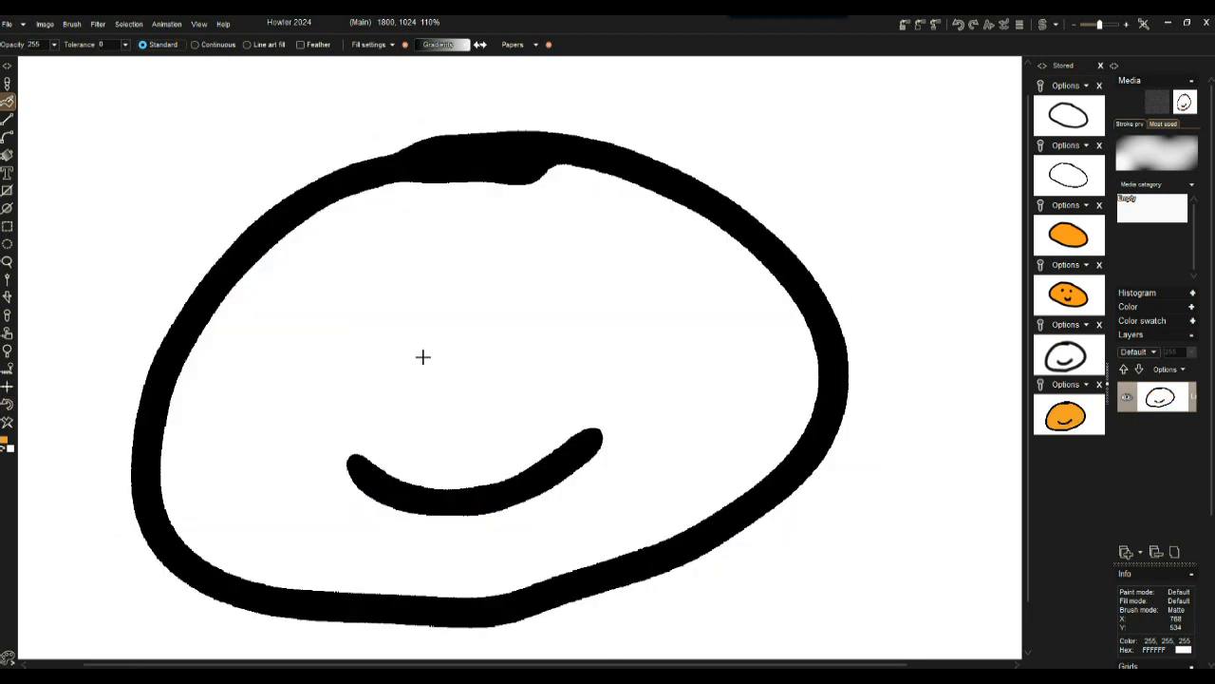
{"action": "left_click", "coordinate": [906, 25]}
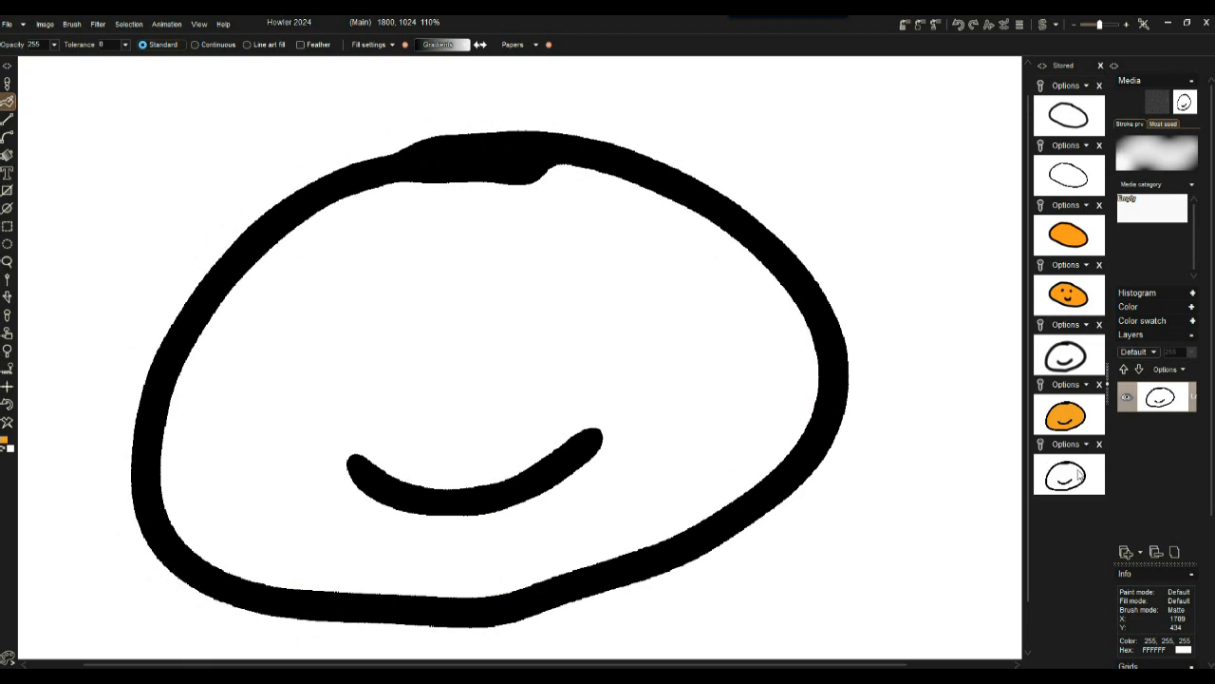
{"action": "left_click", "coordinate": [1089, 415]}
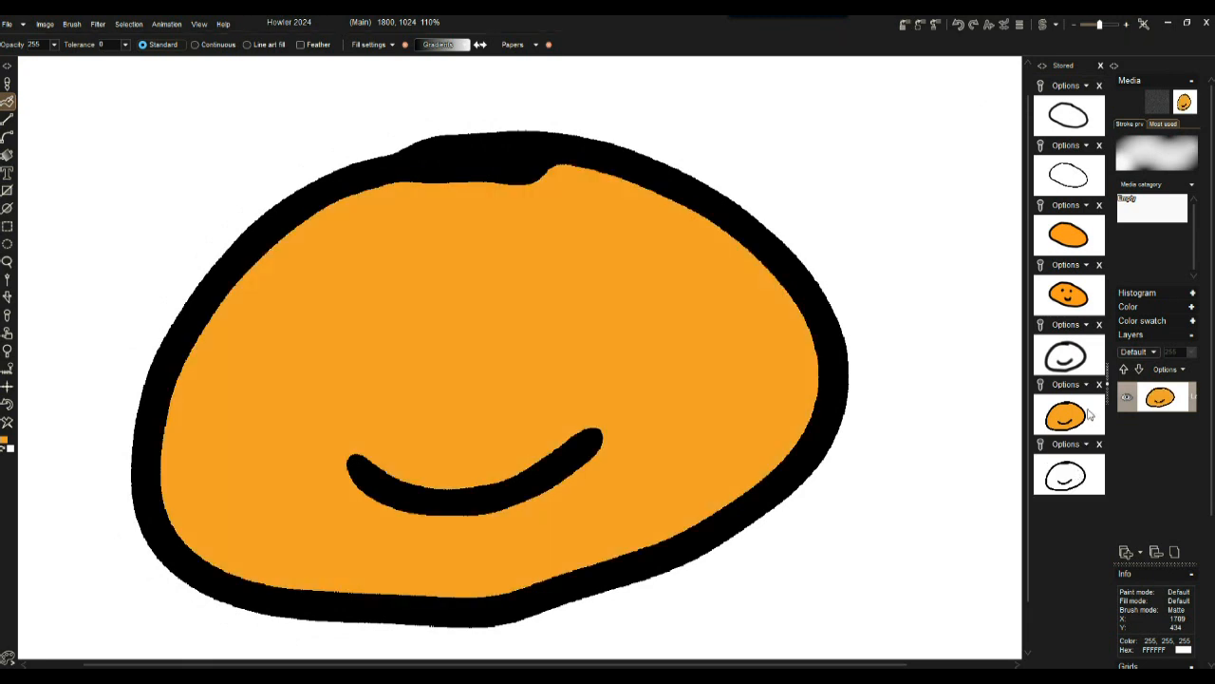
Compare the stored soft-edged face with the stored orange-filled hard-edged face by recalling them alternately, ending on the orange-filled version
{"action": "left_click", "coordinate": [1065, 357]}
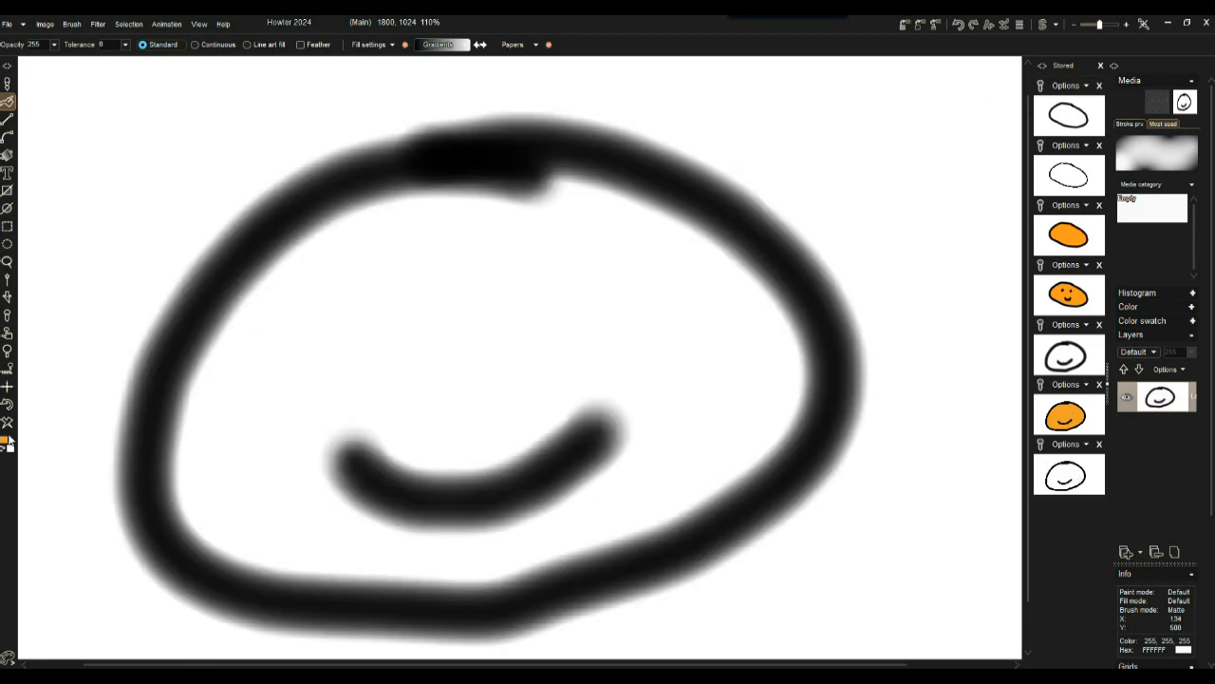
{"action": "left_click", "coordinate": [588, 349]}
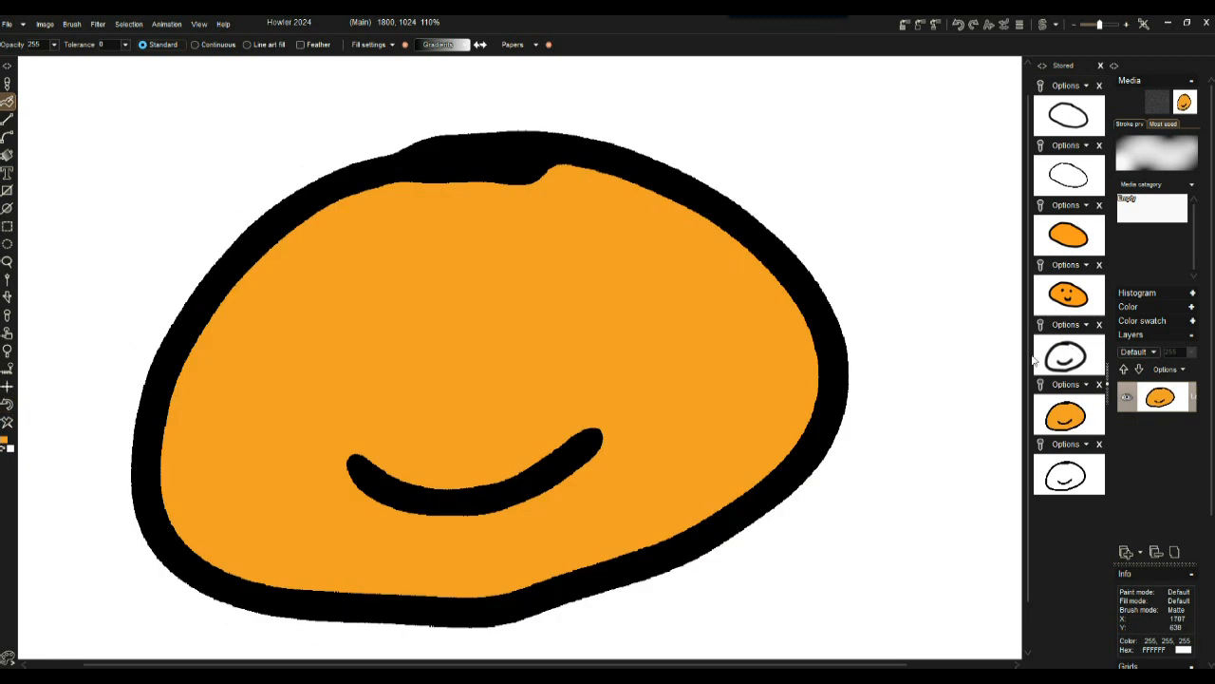
{"action": "left_click", "coordinate": [1063, 352]}
{"action": "left_click", "coordinate": [1088, 418]}
{"action": "left_click", "coordinate": [1089, 355]}
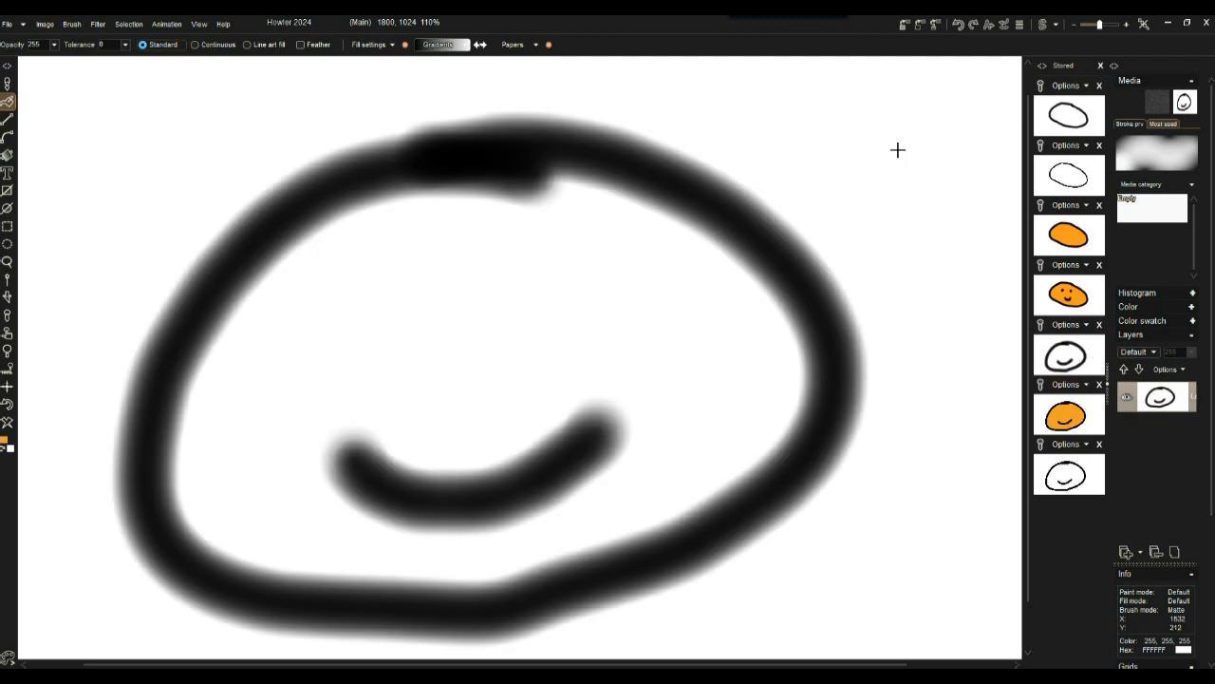
{"action": "left_click", "coordinate": [1079, 416]}
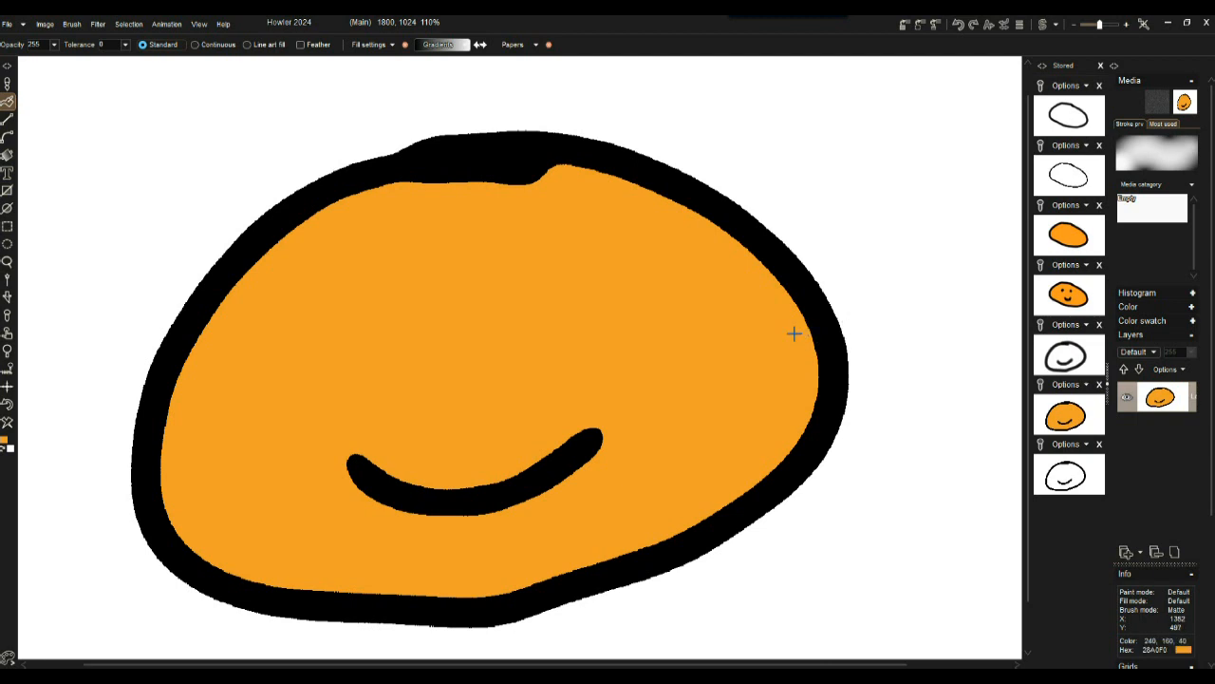
Combine the stored soft-edged face with the orange-filled face on the canvas using Multiply
{"action": "left_click", "coordinate": [1086, 325]}
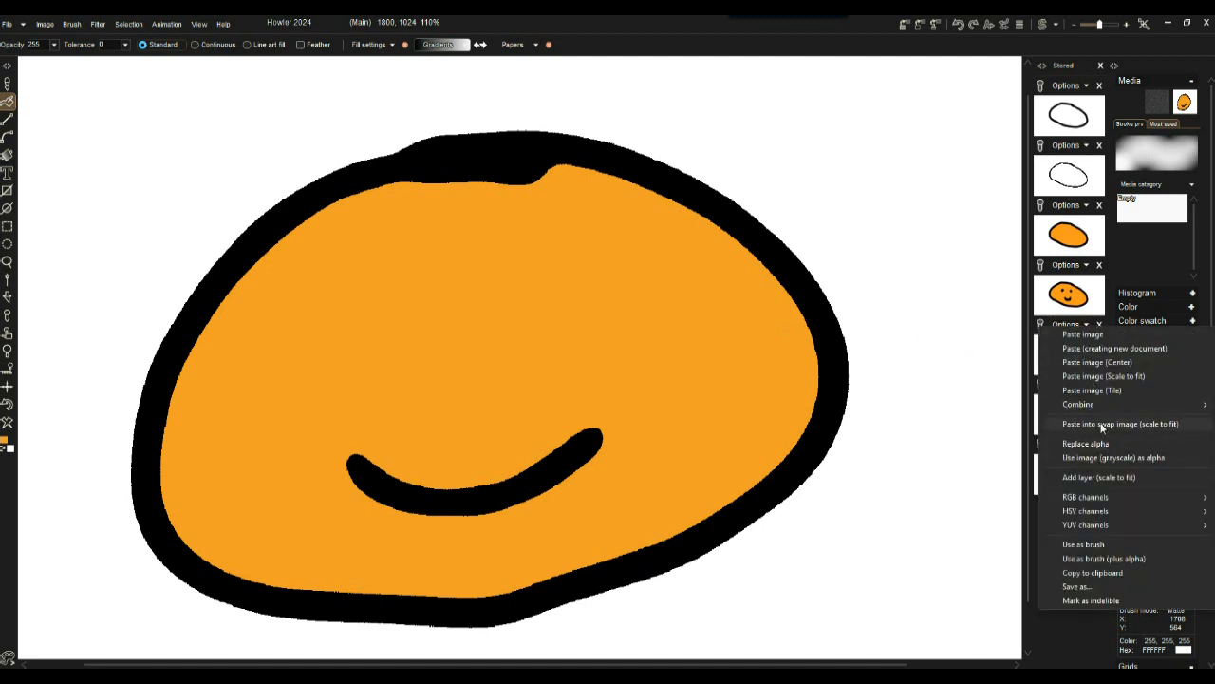
{"action": "mouse_move", "coordinate": [1088, 406]}
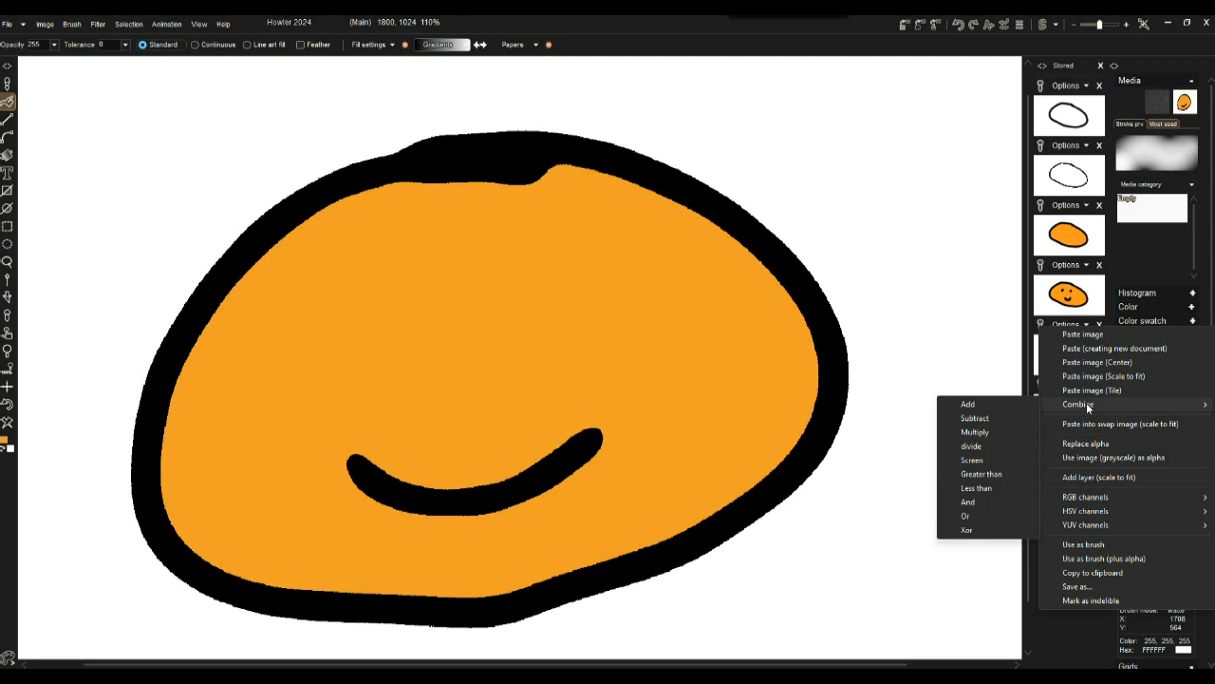
{"action": "left_click", "coordinate": [971, 434]}
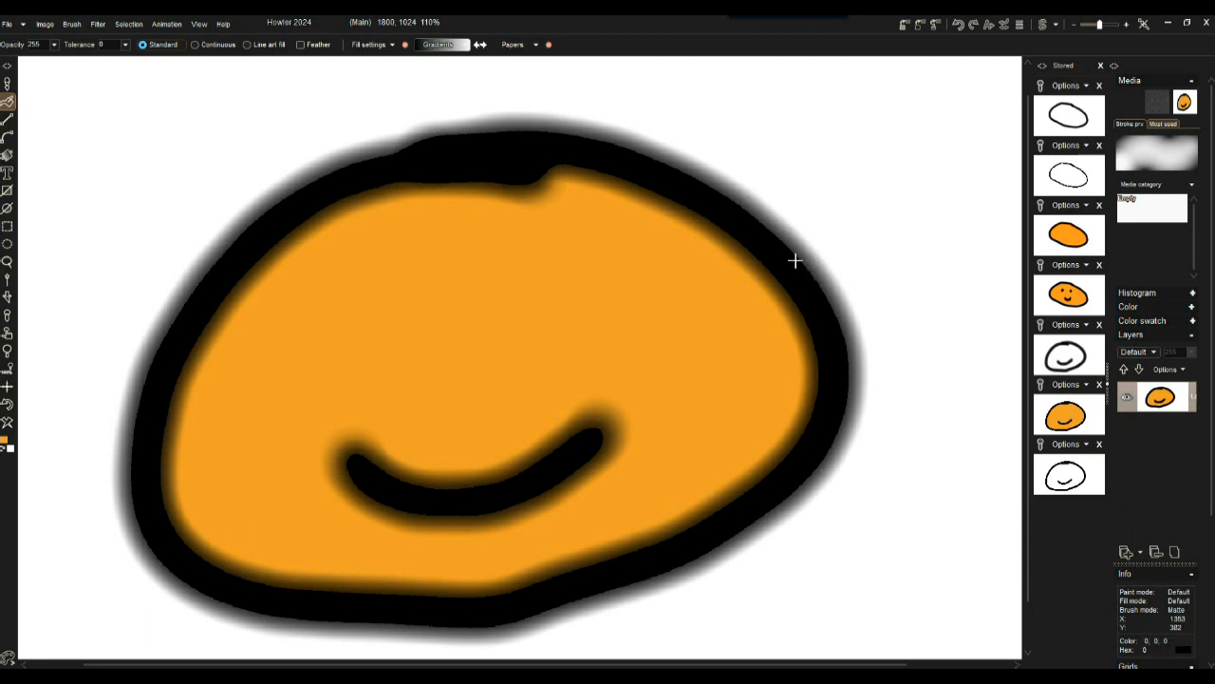
Examine up close how the soft outline and smile blend into the orange fill and white background
{"action": "scroll", "coordinate": [769, 245], "scroll_direction": "up", "scroll_amount": 5}
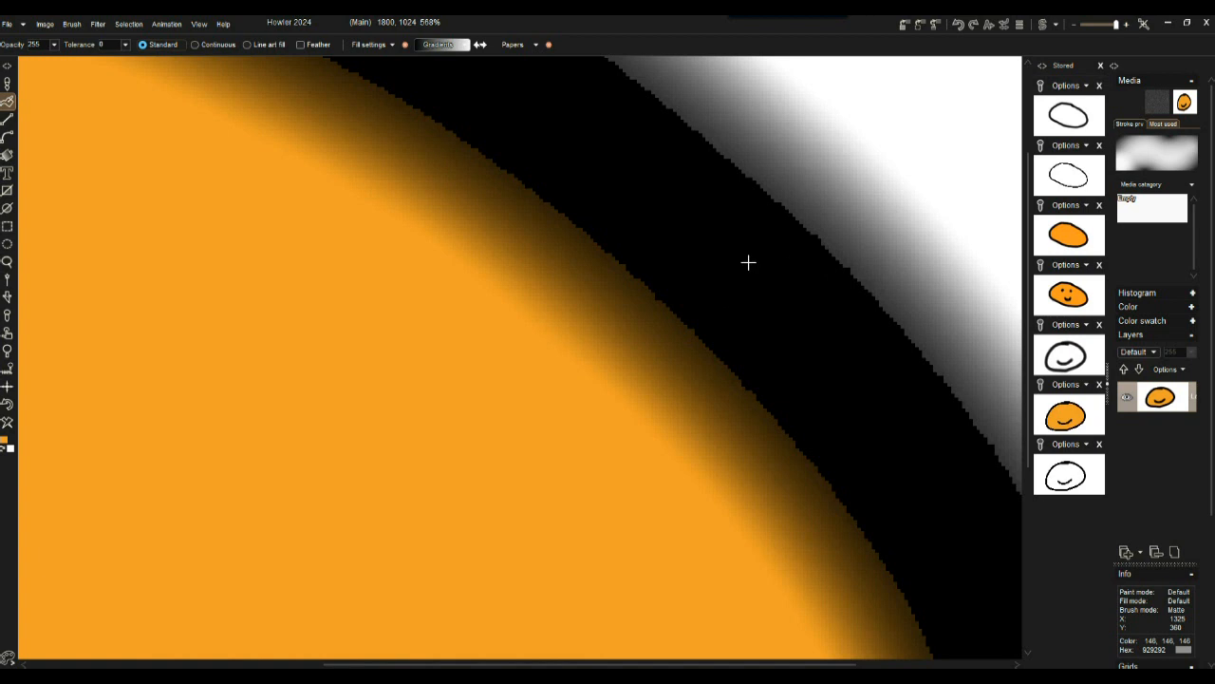
{"action": "scroll", "coordinate": [777, 254], "scroll_direction": "down", "scroll_amount": 1}
{"action": "scroll", "coordinate": [776, 254], "scroll_direction": "down", "scroll_amount": 6}
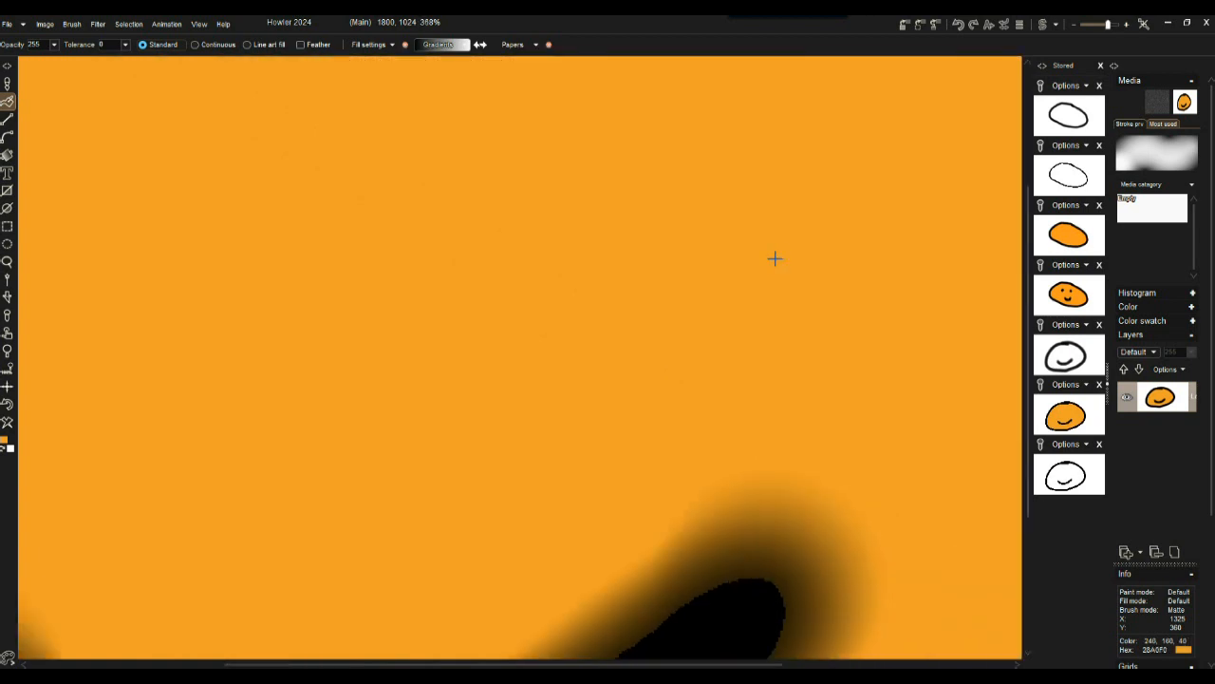
{"action": "scroll", "coordinate": [771, 272], "scroll_direction": "down", "scroll_amount": 1}
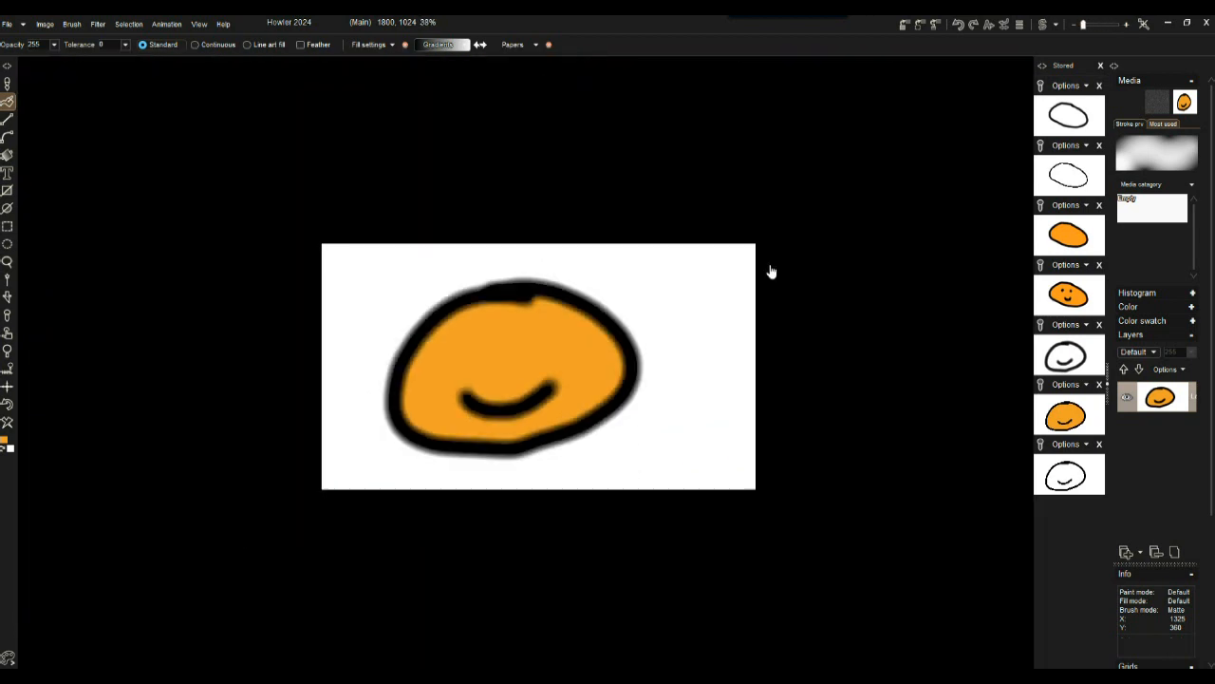
{"action": "scroll", "coordinate": [771, 271], "scroll_direction": "up", "scroll_amount": 2}
{"action": "scroll", "coordinate": [771, 271], "scroll_direction": "up", "scroll_amount": 1}
{"action": "scroll", "coordinate": [771, 272], "scroll_direction": "down", "scroll_amount": 1}
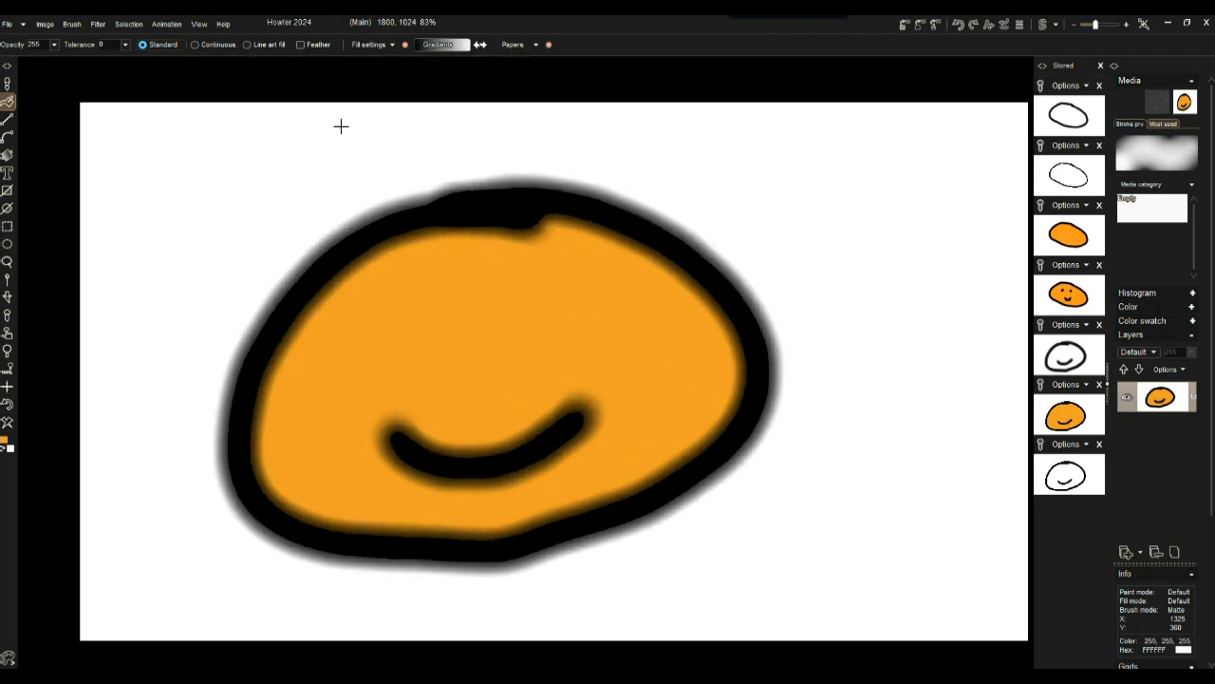
Paint two black arched eyes above the smile with the soft brush and store a copy of the image
{"action": "left_click", "coordinate": [8, 84]}
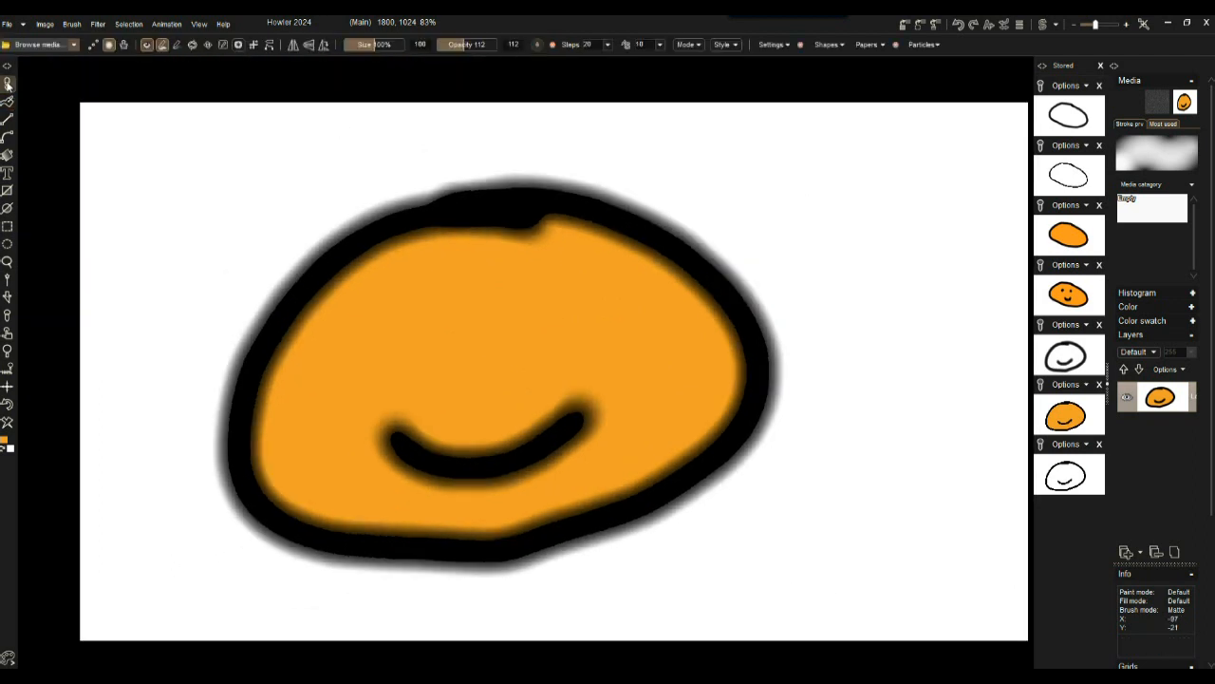
{"action": "left_click", "coordinate": [5, 444]}
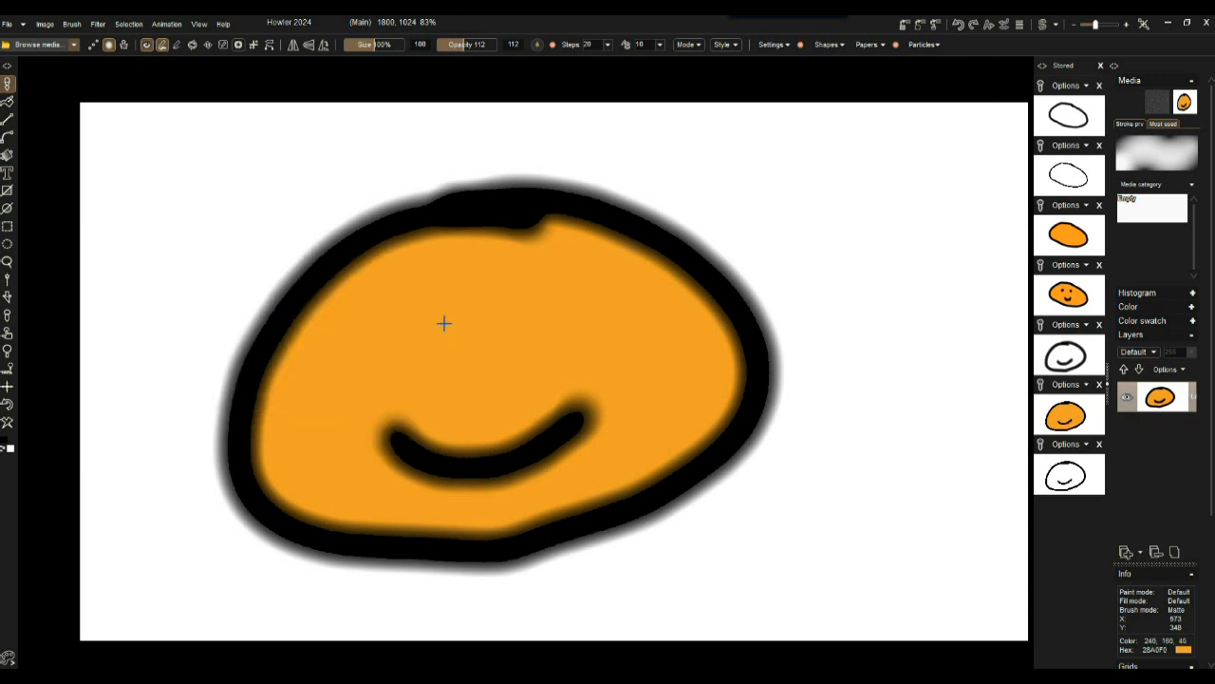
{"action": "mouse_move", "coordinate": [381, 332]}
{"action": "left_mouse_down"}
{"action": "mouse_move", "coordinate": [551, 304]}
{"action": "mouse_move", "coordinate": [571, 313]}
{"action": "left_mouse_up"}
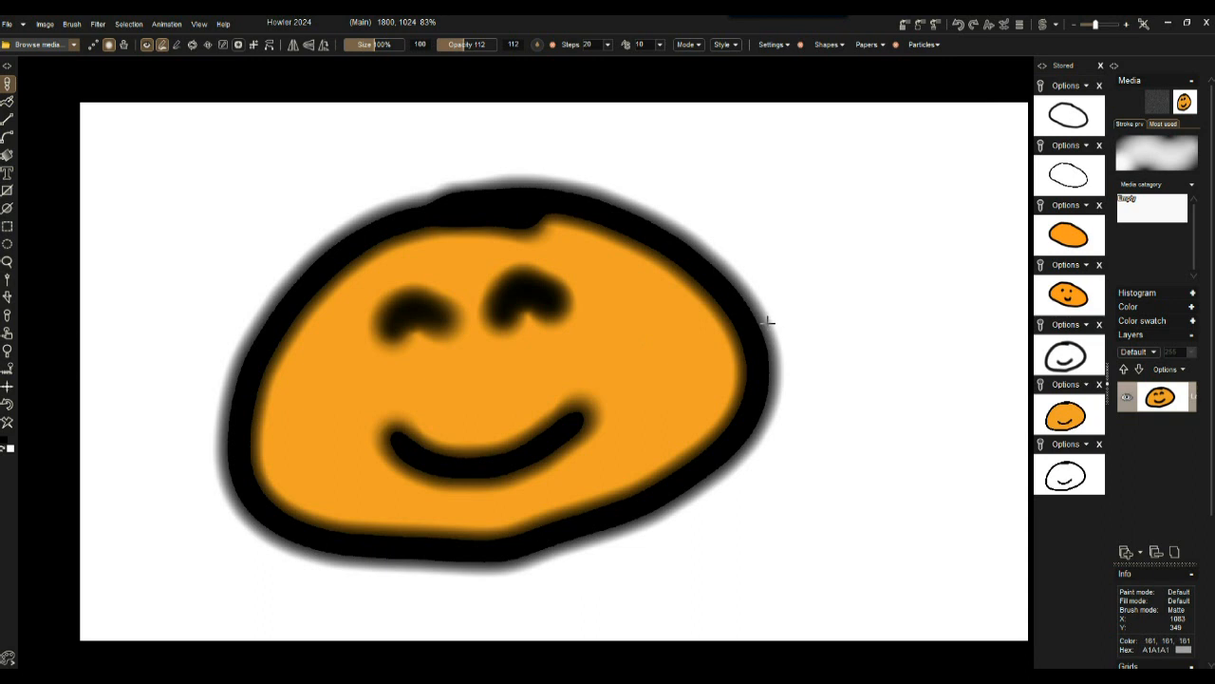
{"action": "left_click", "coordinate": [905, 24]}
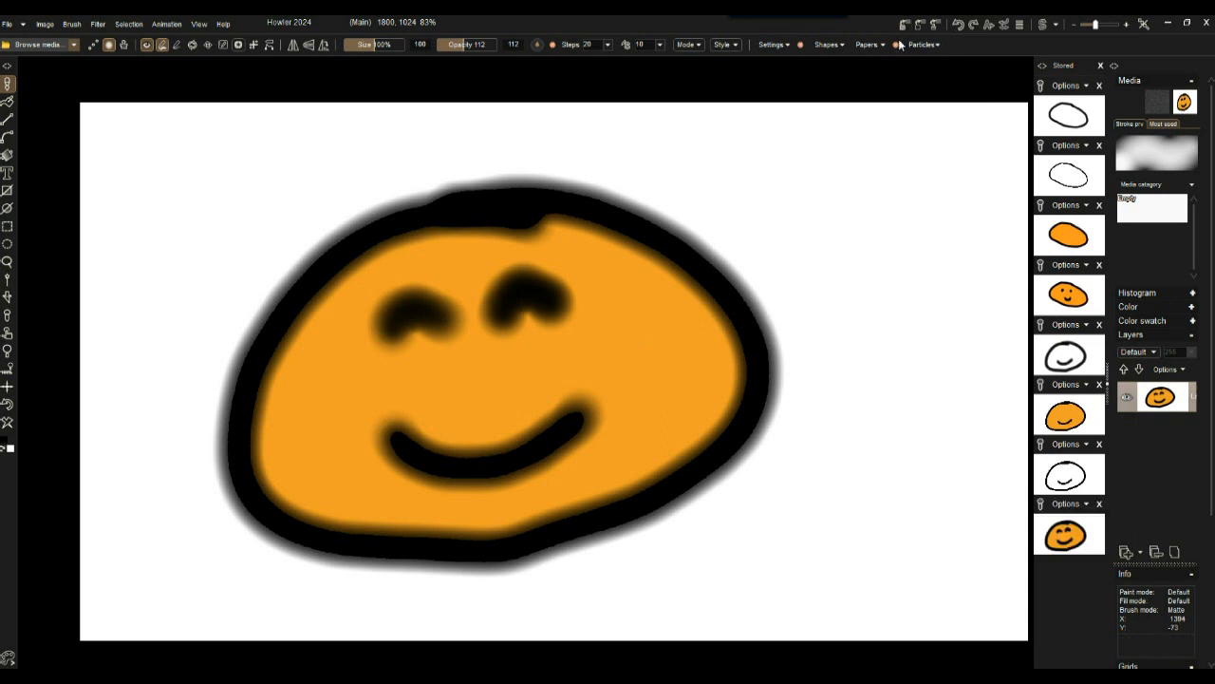
Recall the stored soft-edged face without fill and add a new empty layer above it
{"action": "left_click", "coordinate": [1078, 364]}
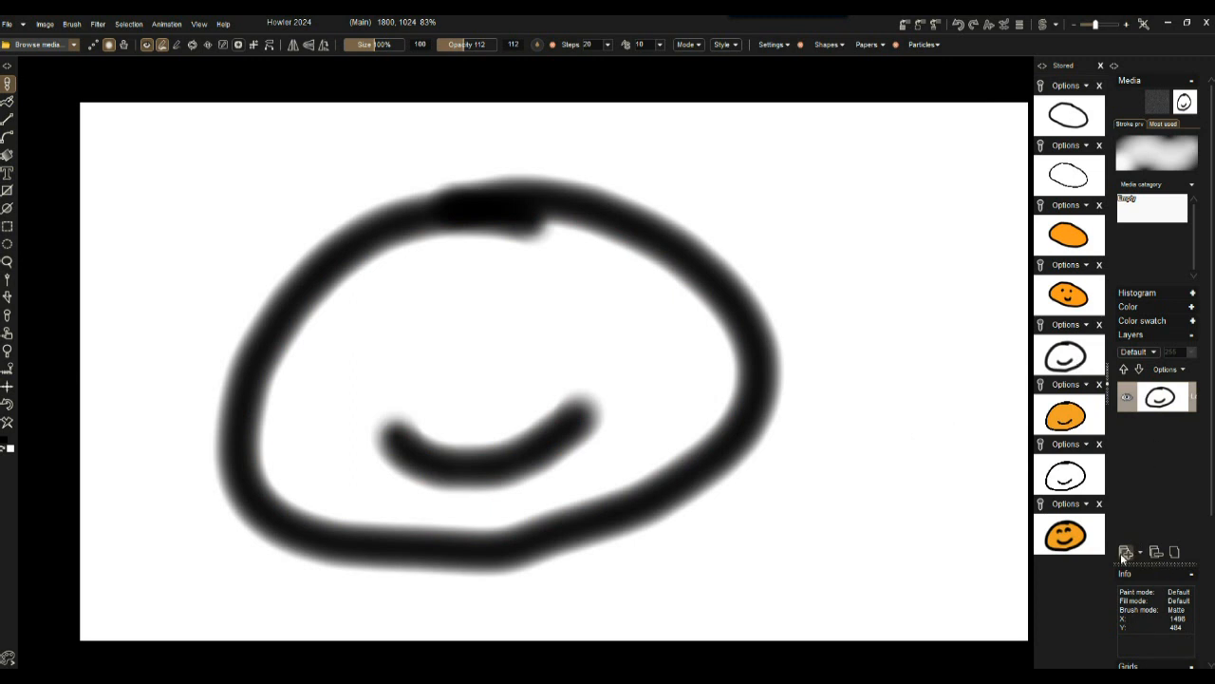
{"action": "left_click", "coordinate": [1108, 387]}
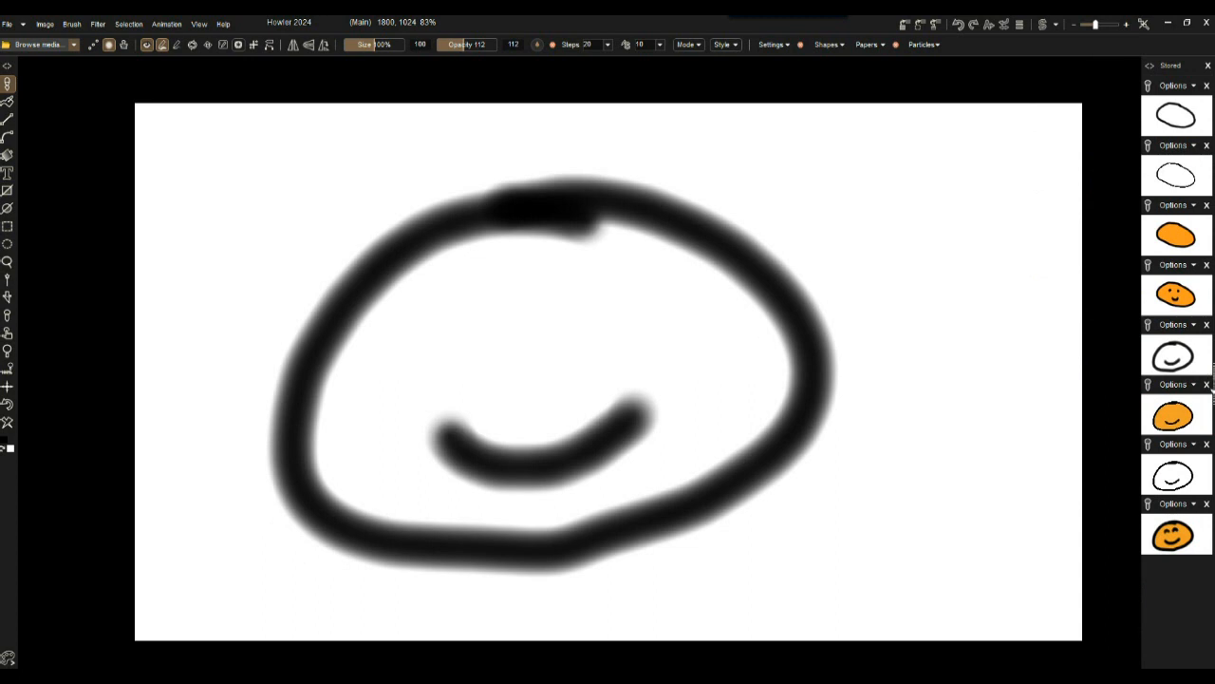
{"action": "left_click", "coordinate": [1211, 387]}
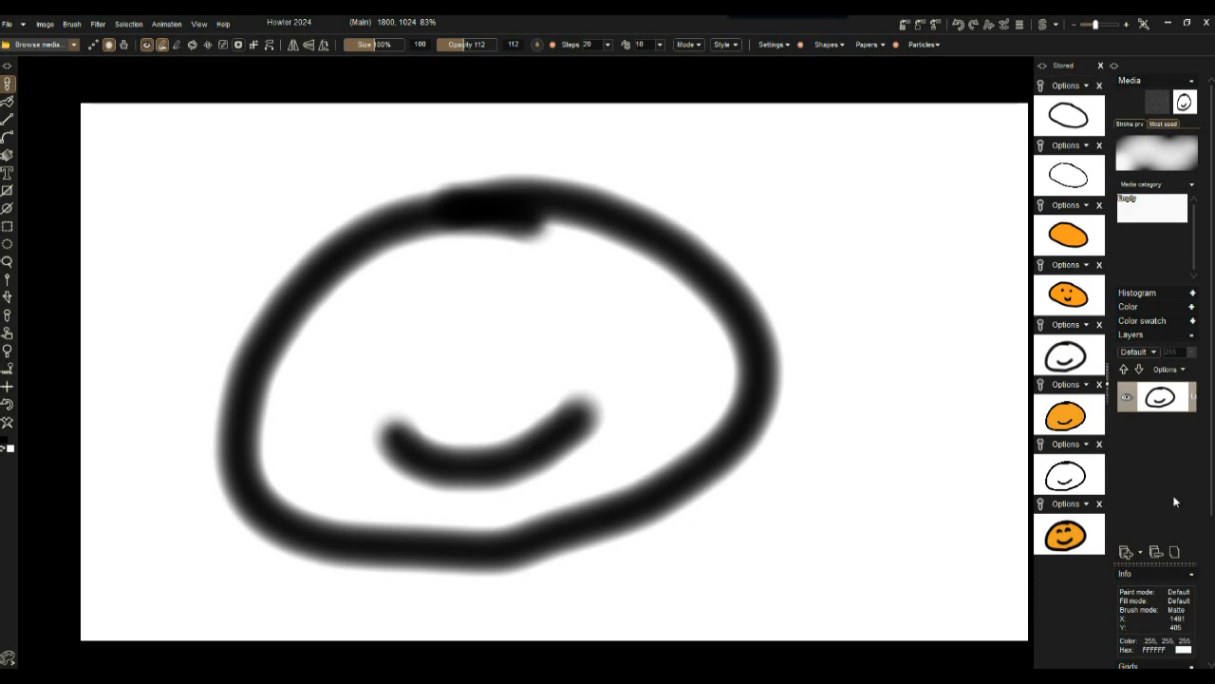
{"action": "left_click", "coordinate": [1127, 552]}
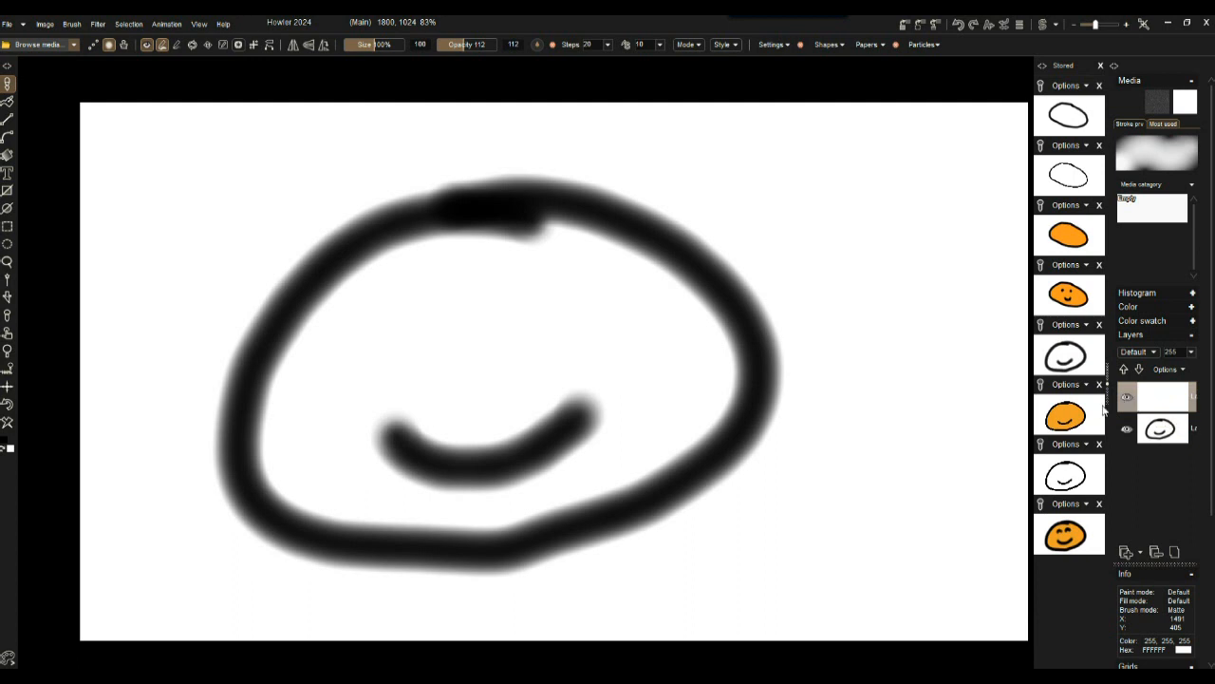
Recall the stored hard-edged face onto the new layer, clear that layer again and select the soft-edged face layer below
{"action": "left_click", "coordinate": [1065, 480]}
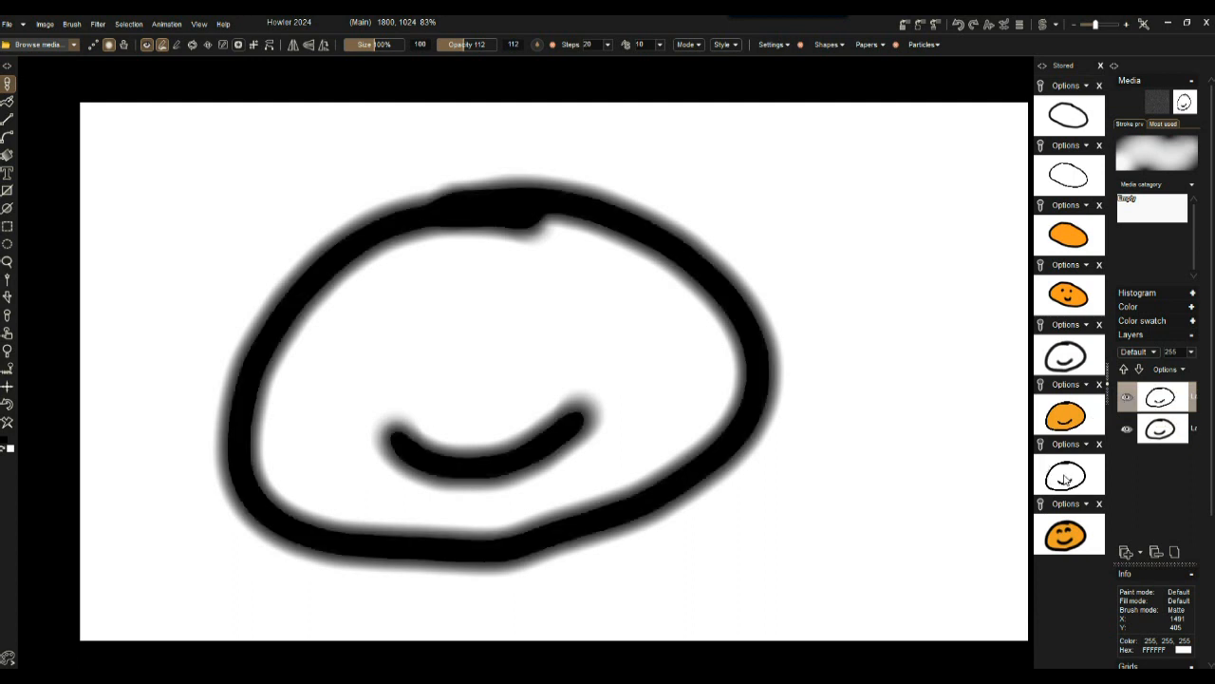
{"action": "left_click", "coordinate": [1156, 431]}
{"action": "left_click", "coordinate": [1163, 399]}
{"action": "left_click", "coordinate": [8, 423]}
{"action": "left_click", "coordinate": [1160, 430]}
Apply the Threshold filter at 24 to the soft-edged face on the lower layer
{"action": "left_click", "coordinate": [99, 26]}
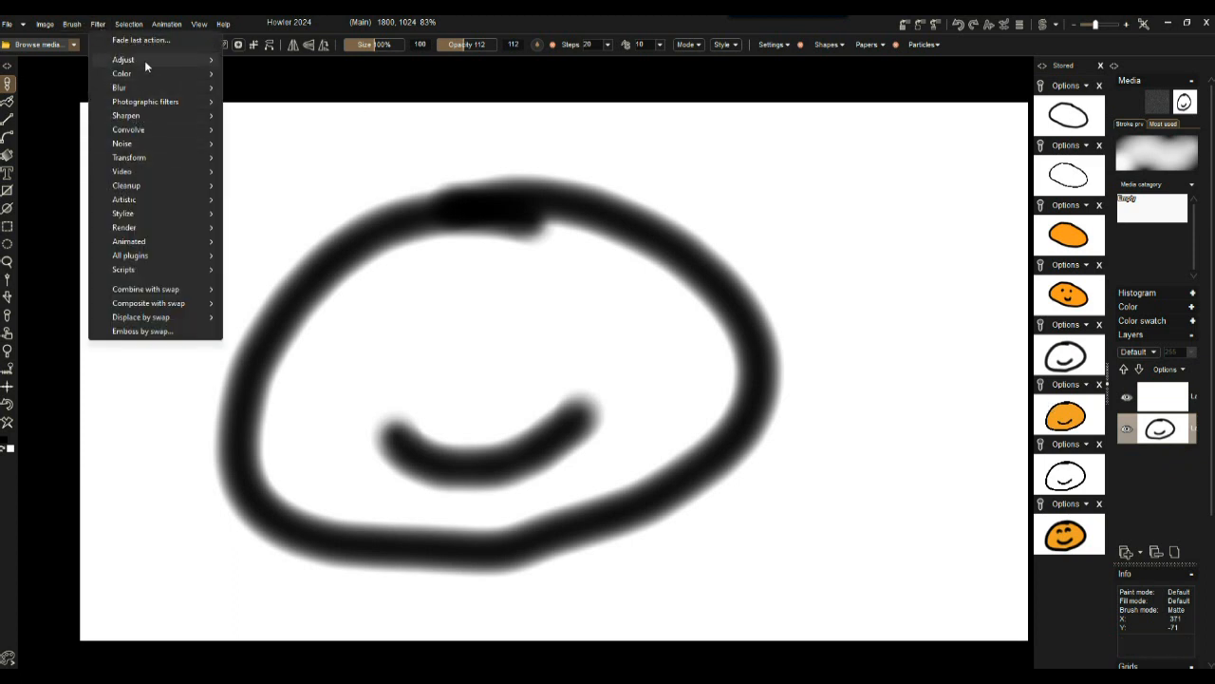
{"action": "mouse_move", "coordinate": [146, 59]}
{"action": "left_click", "coordinate": [262, 87]}
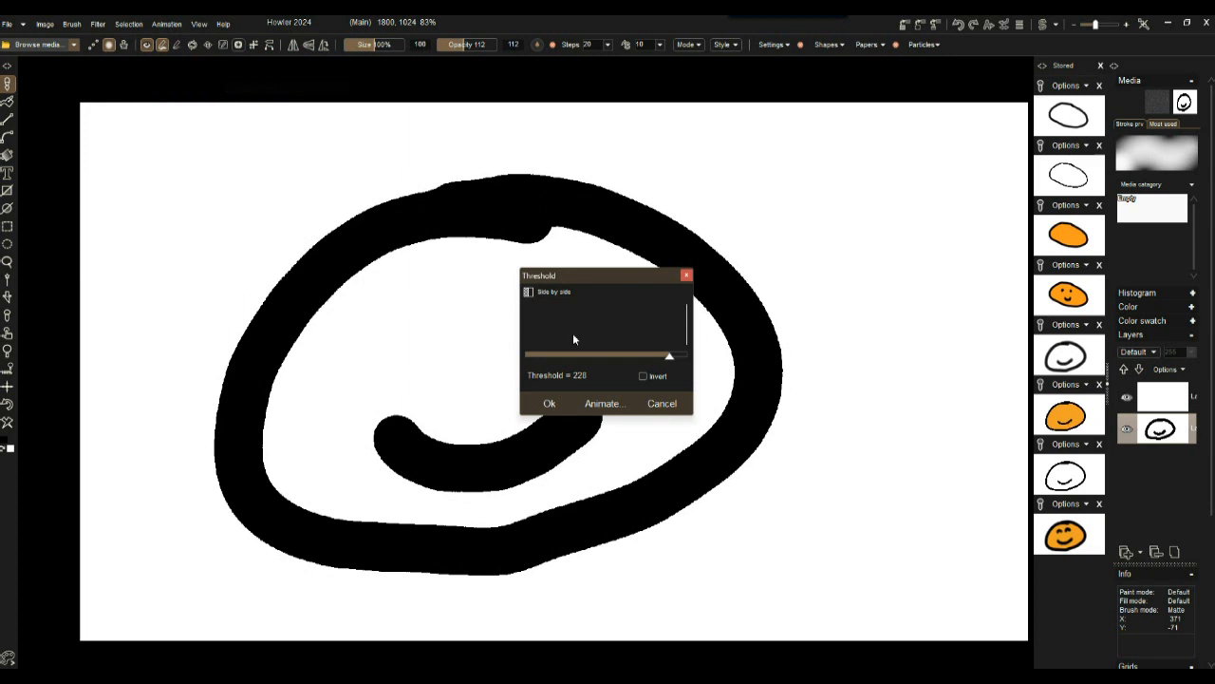
{"action": "left_click_drag", "start_coordinate": [666, 358], "coordinate": [537, 355]}
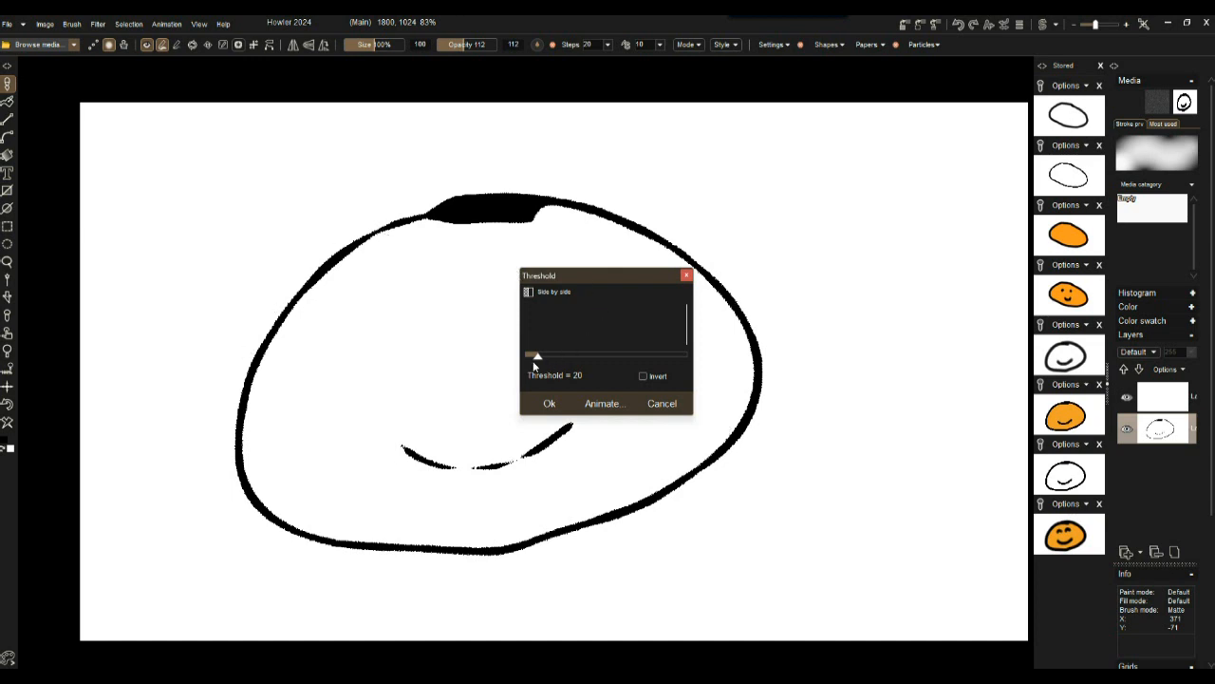
{"action": "left_click_drag", "start_coordinate": [538, 359], "coordinate": [540, 359]}
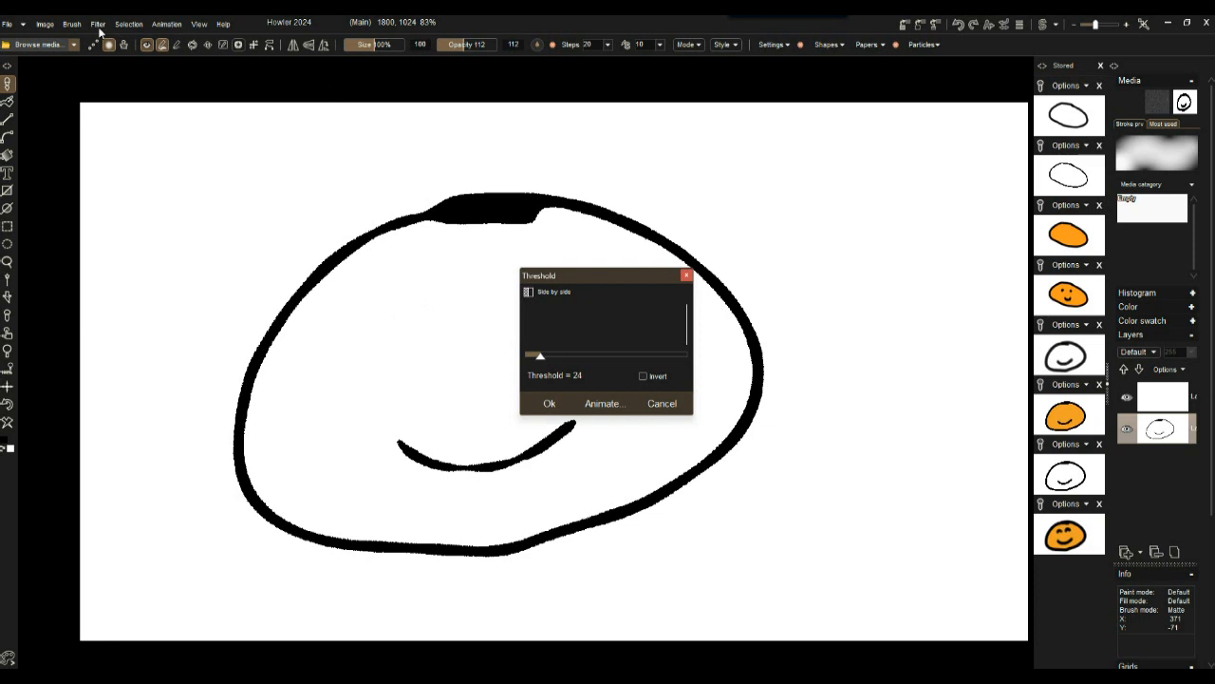
{"action": "left_click", "coordinate": [549, 403]}
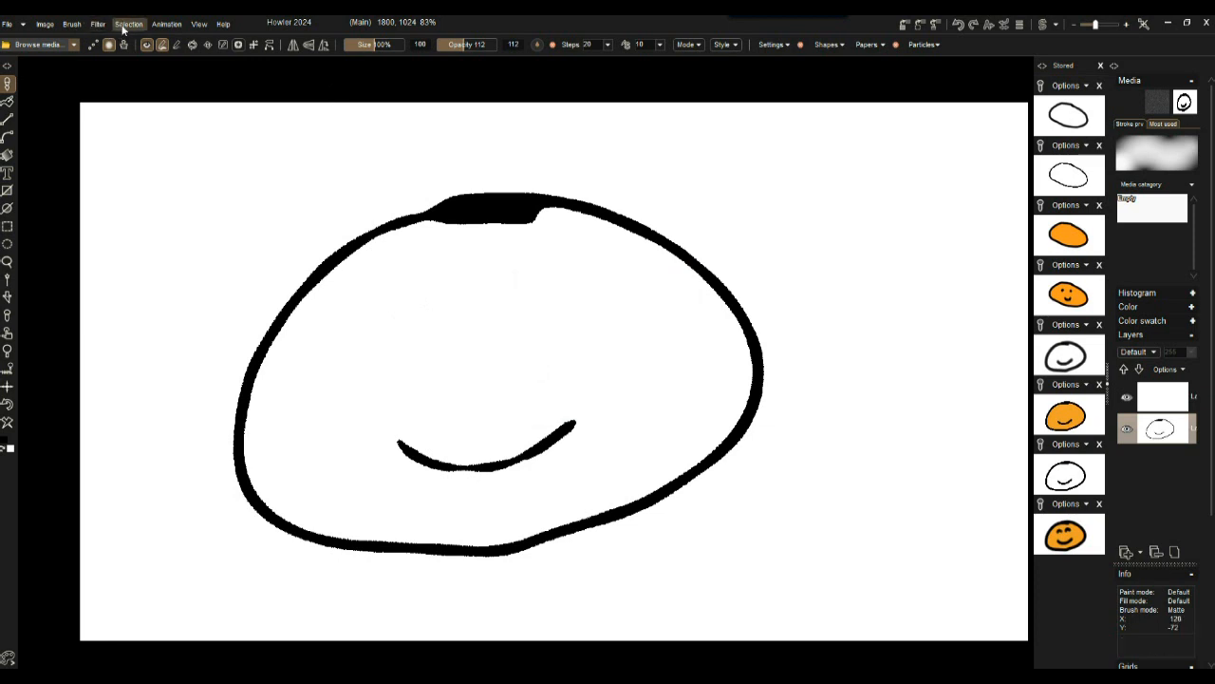
Replace the thresholded line art on the lower layer with the stored soft-edged face
{"action": "left_click", "coordinate": [98, 25]}
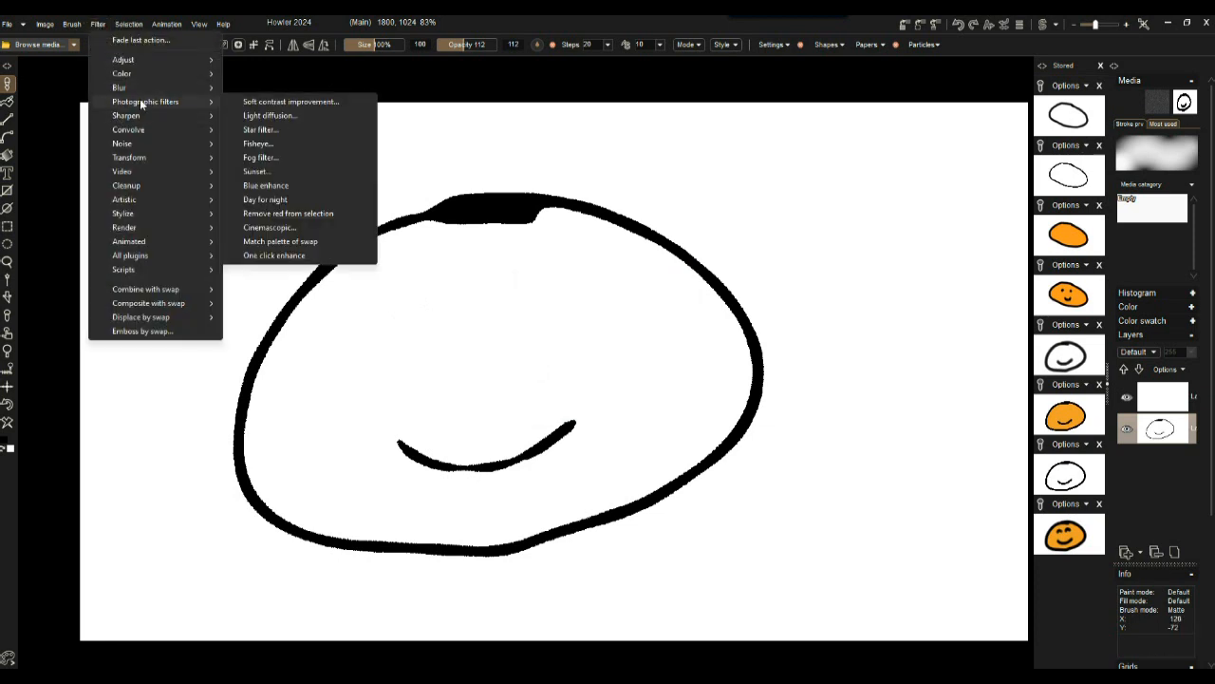
{"action": "mouse_move", "coordinate": [127, 63]}
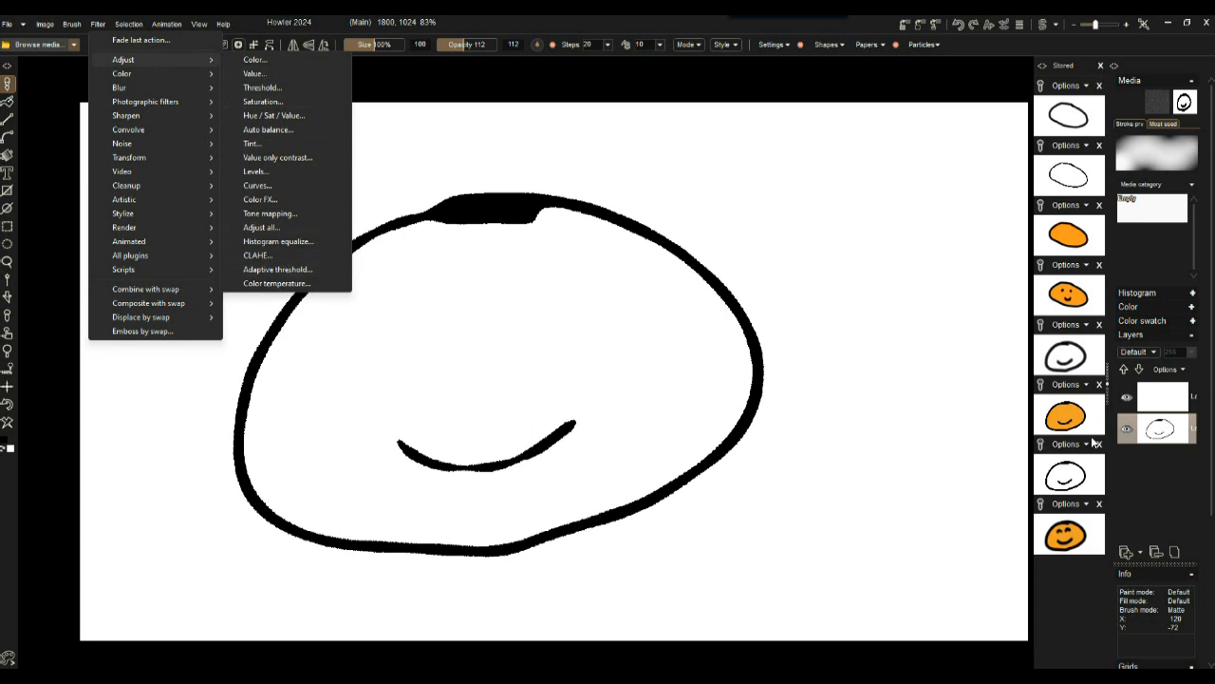
{"action": "left_click", "coordinate": [1075, 360]}
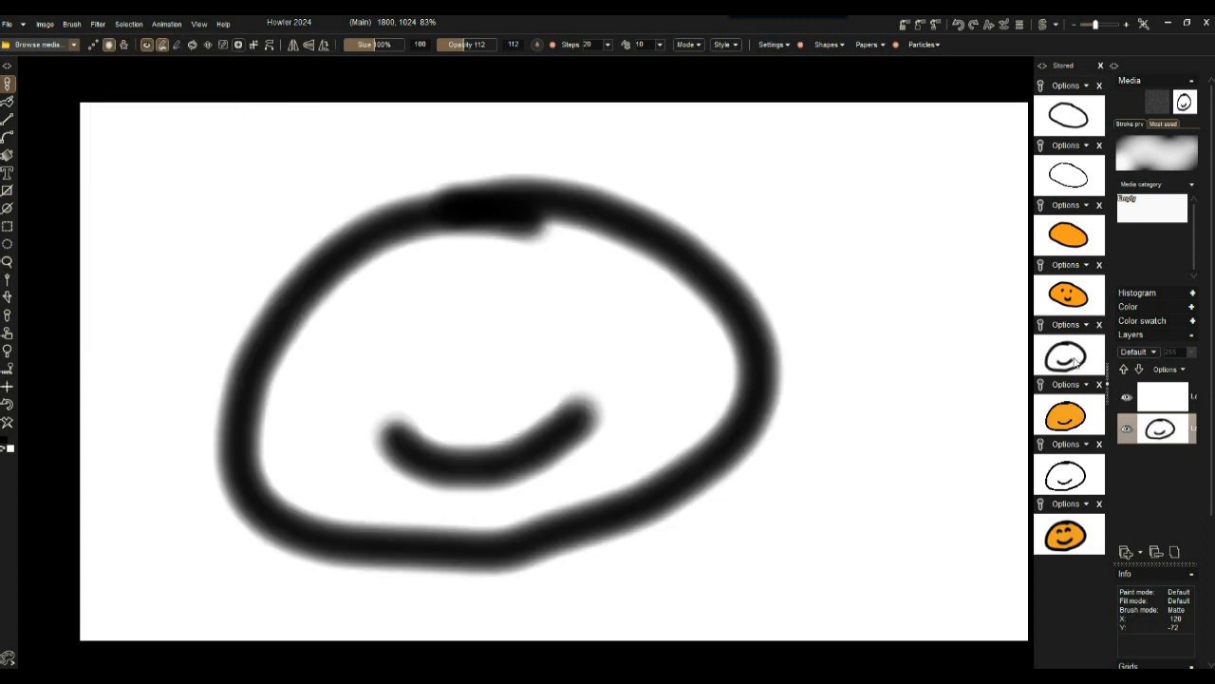
Apply the Adaptive threshold filter to the soft-edged face with a block size of 4x4 segments and level 153
{"action": "left_click", "coordinate": [102, 24]}
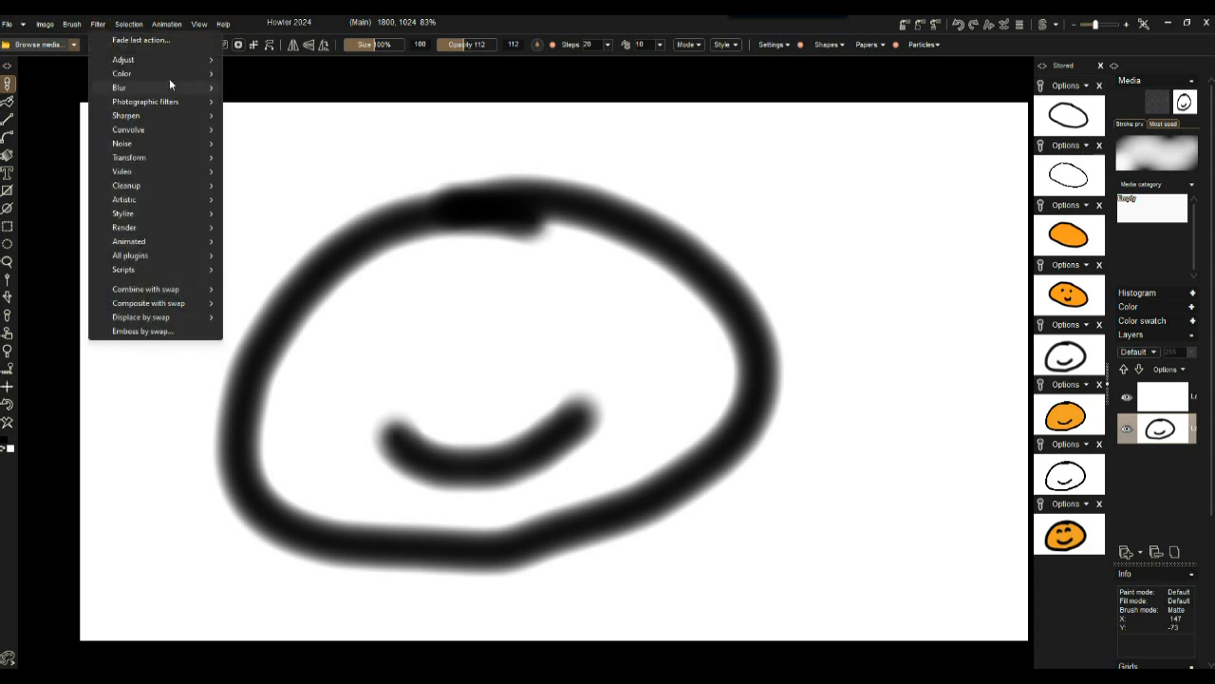
{"action": "mouse_move", "coordinate": [137, 59]}
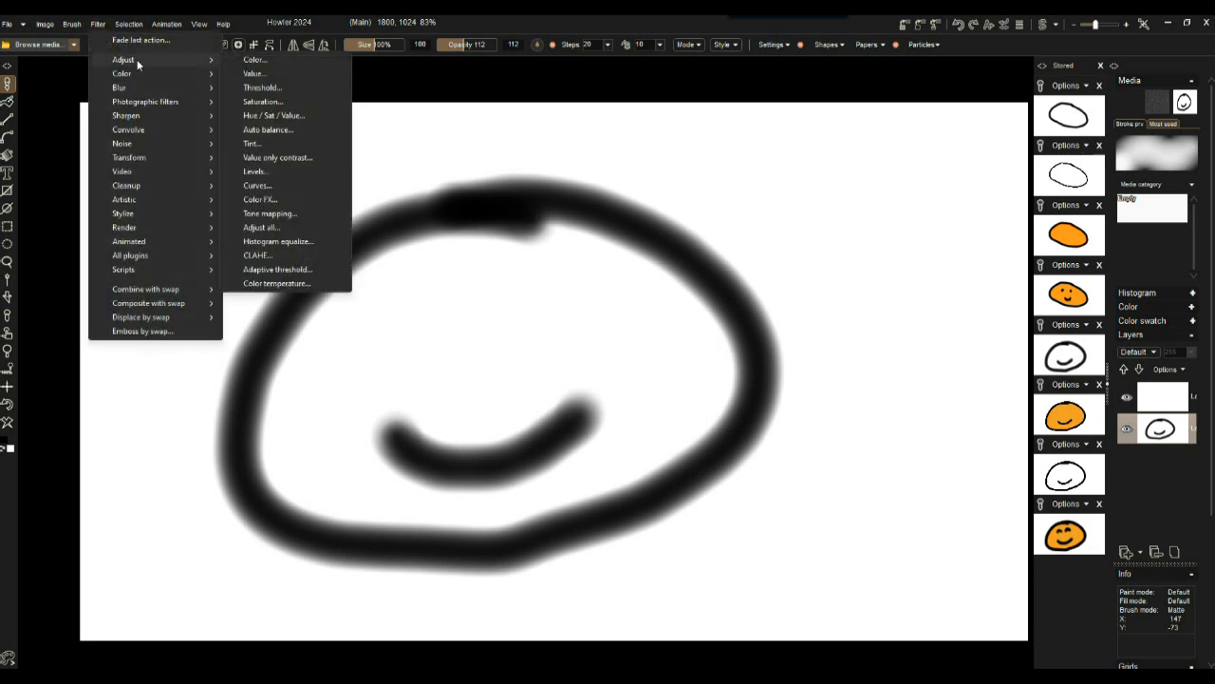
{"action": "left_click", "coordinate": [277, 270]}
{"action": "mouse_move", "coordinate": [620, 335]}
{"action": "left_mouse_down"}
{"action": "mouse_move", "coordinate": [589, 336]}
{"action": "mouse_move", "coordinate": [654, 337]}
{"action": "mouse_move", "coordinate": [636, 341]}
{"action": "left_mouse_up"}
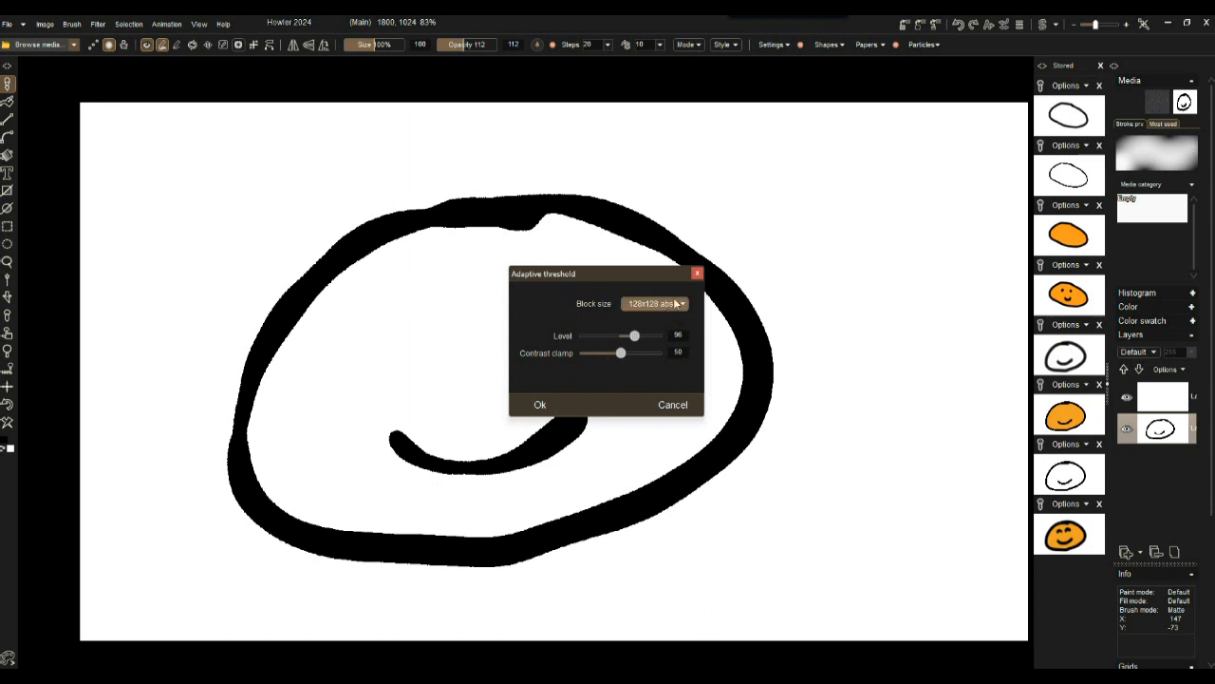
{"action": "left_click", "coordinate": [676, 304]}
{"action": "left_click", "coordinate": [654, 391]}
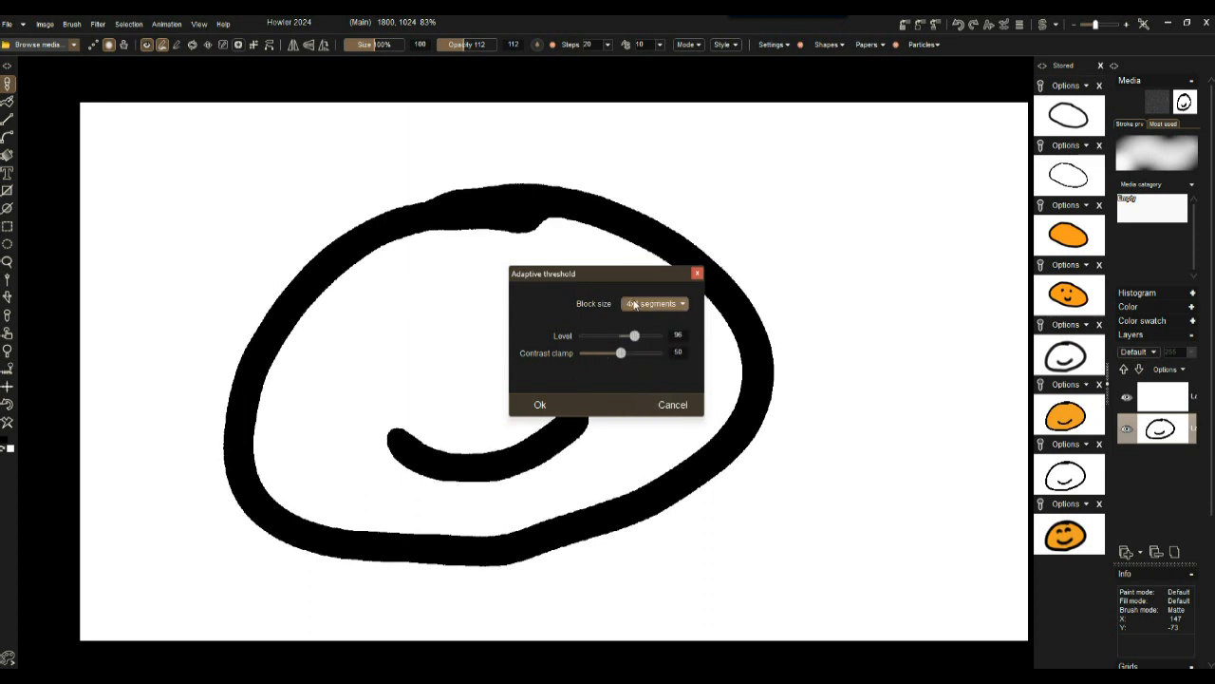
{"action": "left_click_drag", "start_coordinate": [638, 339], "coordinate": [644, 338]}
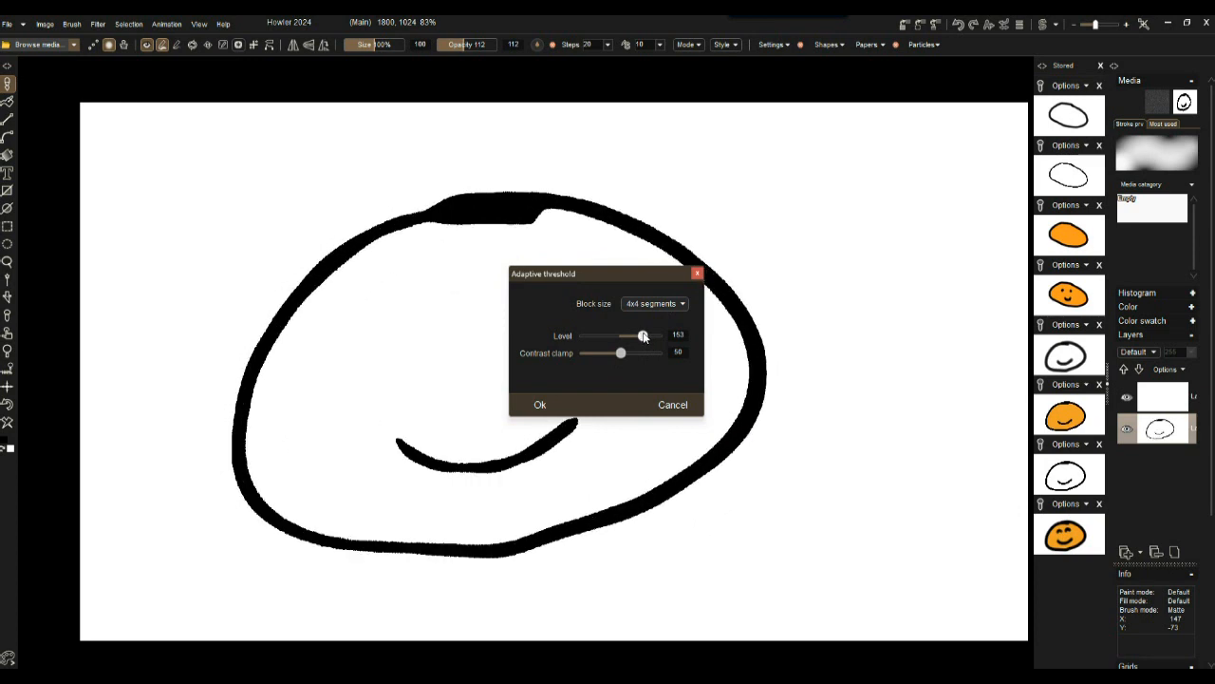
{"action": "left_click_drag", "start_coordinate": [616, 274], "coordinate": [831, 183]}
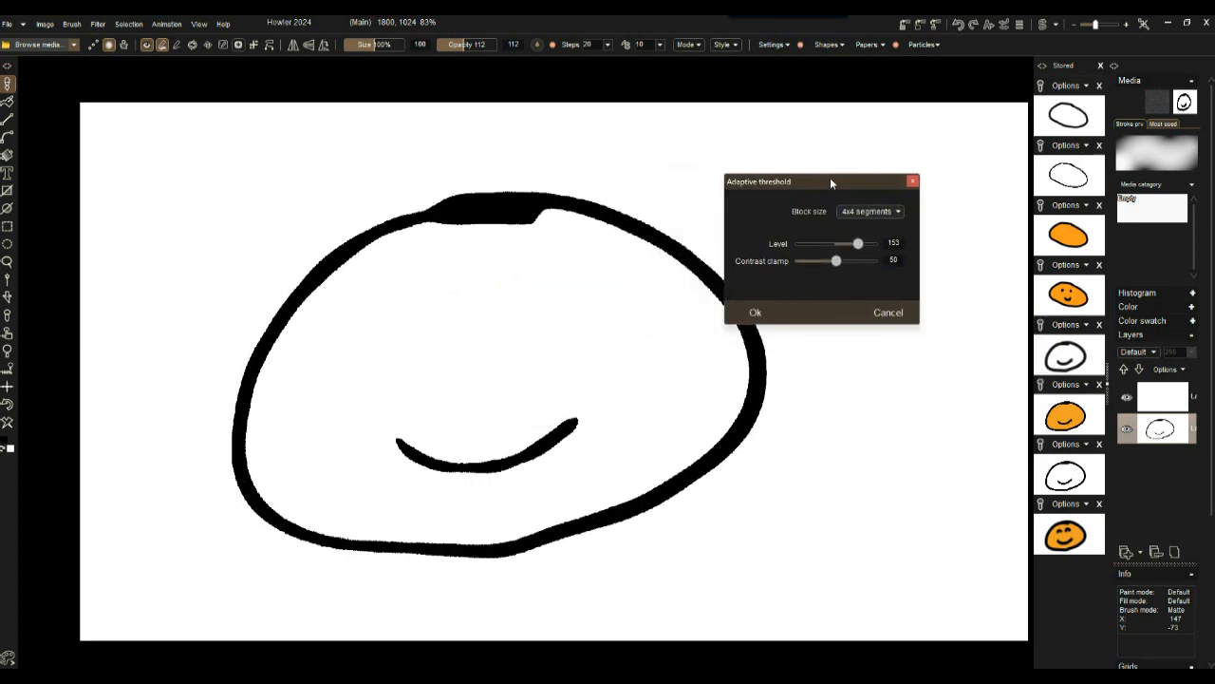
{"action": "left_click", "coordinate": [757, 313]}
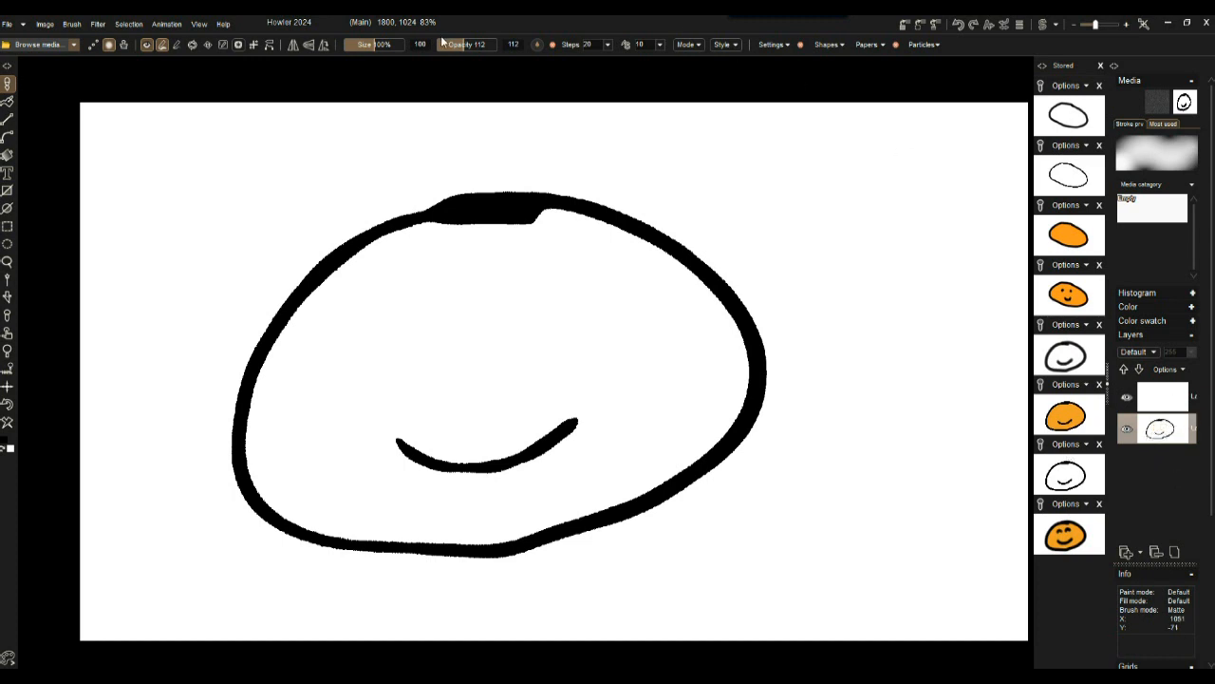
Store the adaptively thresholded face and recall the stored soft-edged face onto the lower layer
{"action": "left_click", "coordinate": [906, 25]}
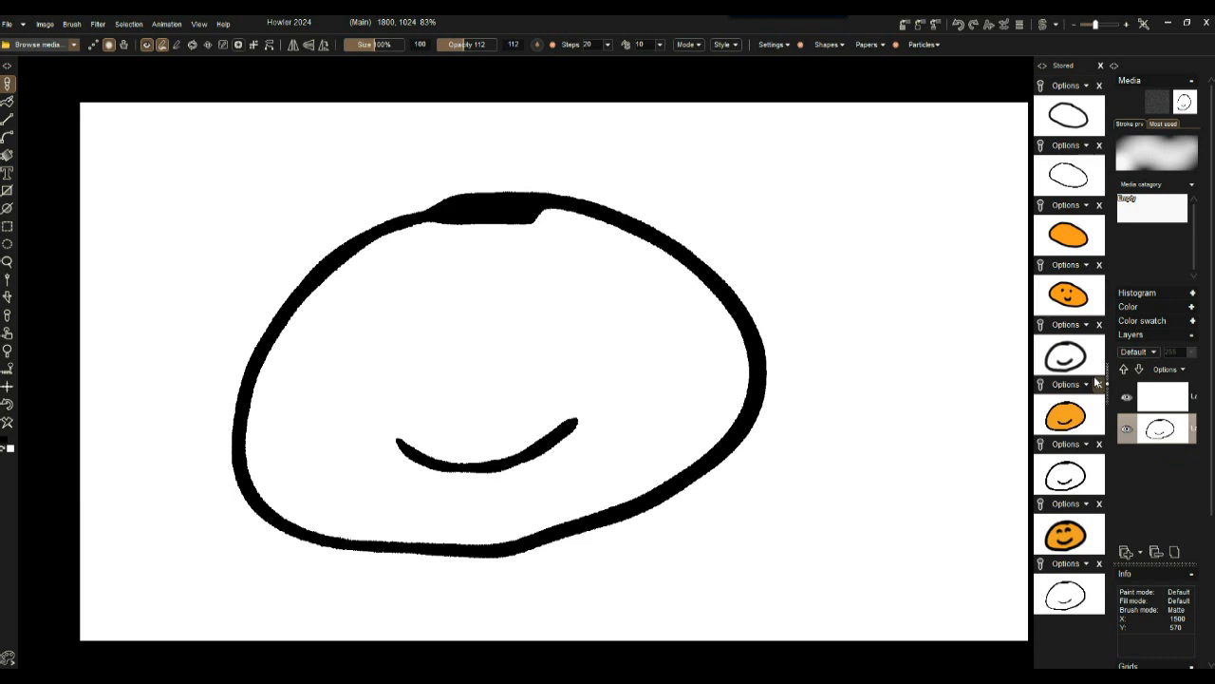
{"action": "left_click", "coordinate": [1071, 356]}
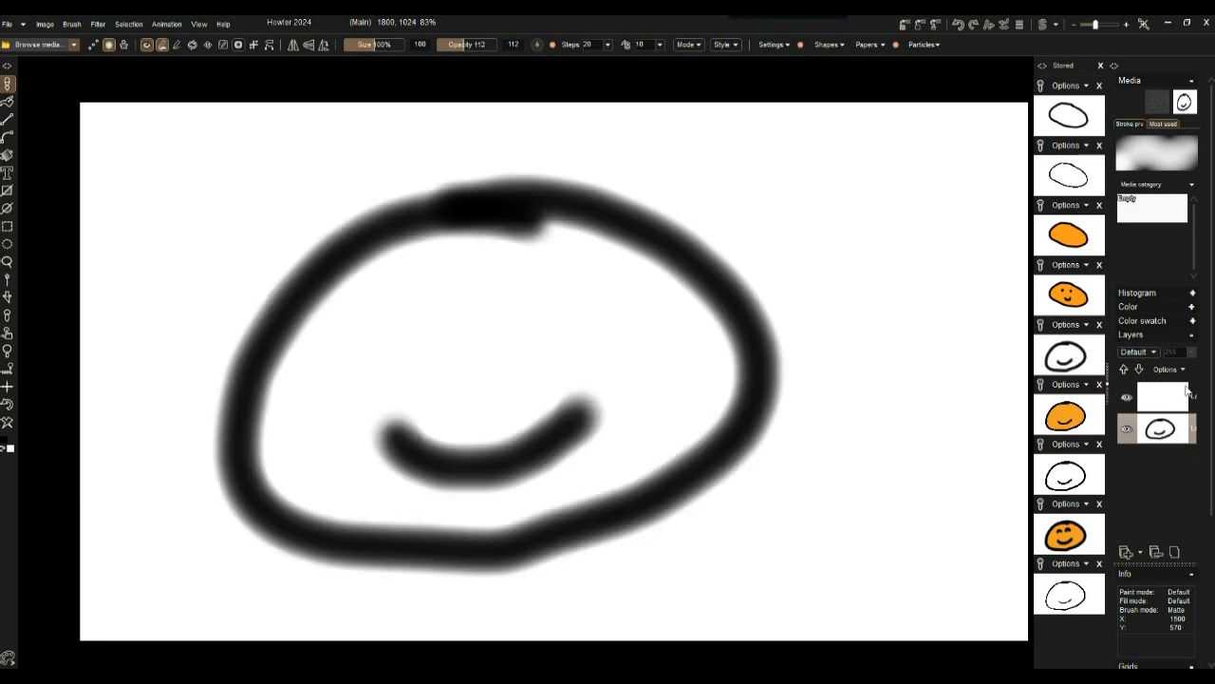
Recall the newly stored thresholded face onto the upper layer and hide the soft-edged lower layer
{"action": "left_click", "coordinate": [1169, 404]}
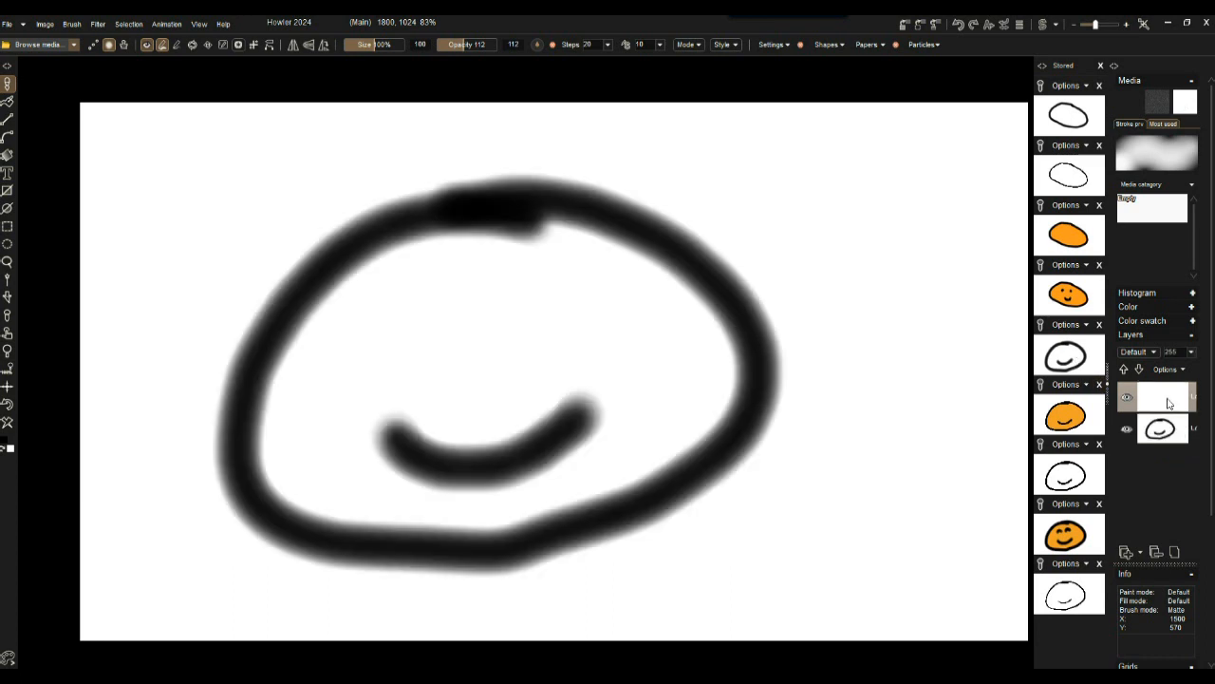
{"action": "left_click", "coordinate": [1080, 596]}
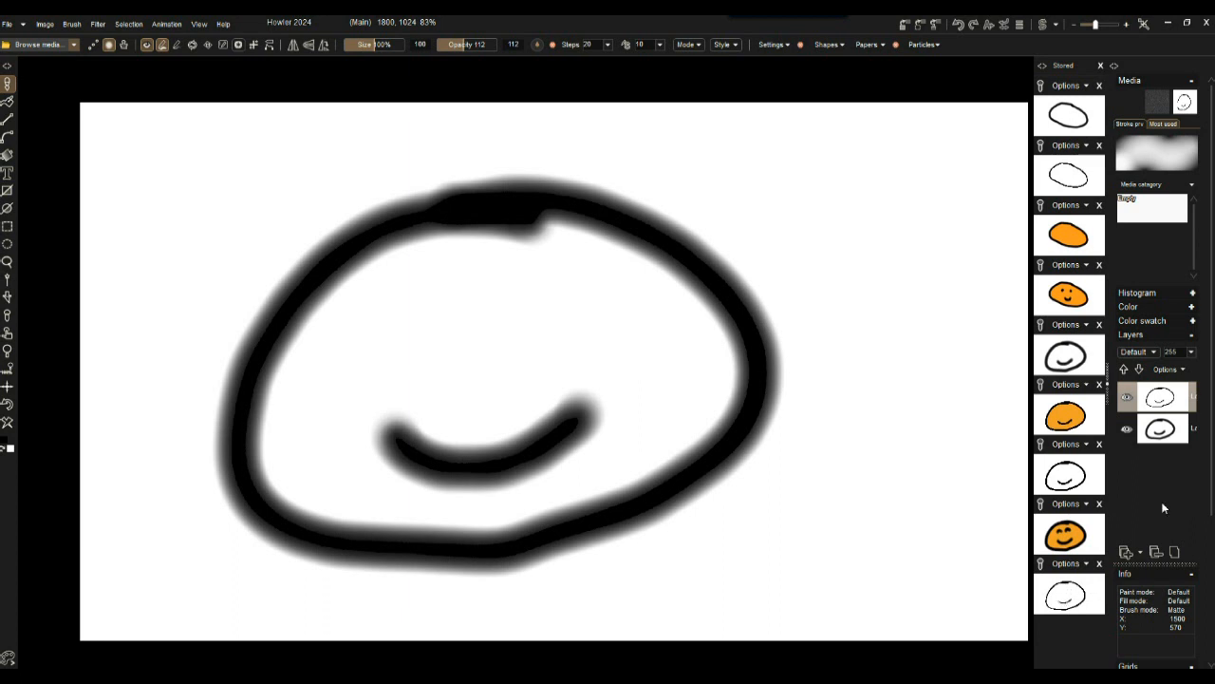
{"action": "left_click", "coordinate": [1165, 433]}
{"action": "left_click", "coordinate": [1127, 432]}
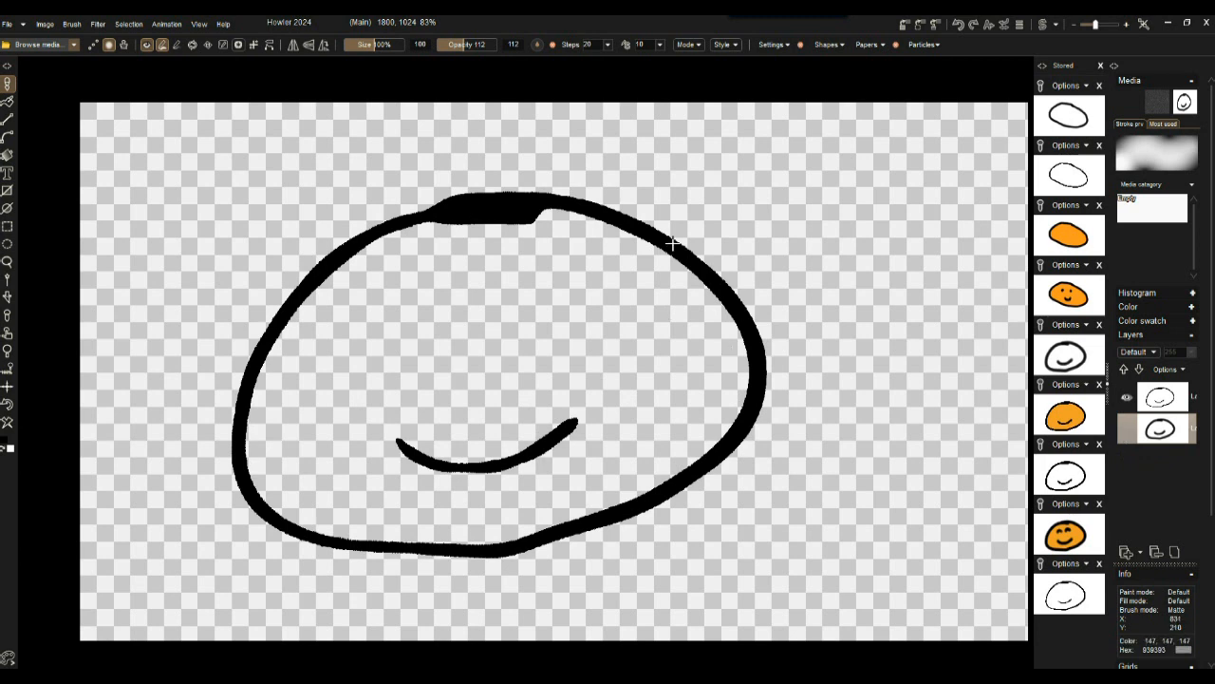
Flood fill the inside of the hard-edged face on the upper layer with magenta, using the Standard fill at tolerance 0
{"action": "left_click", "coordinate": [1167, 399]}
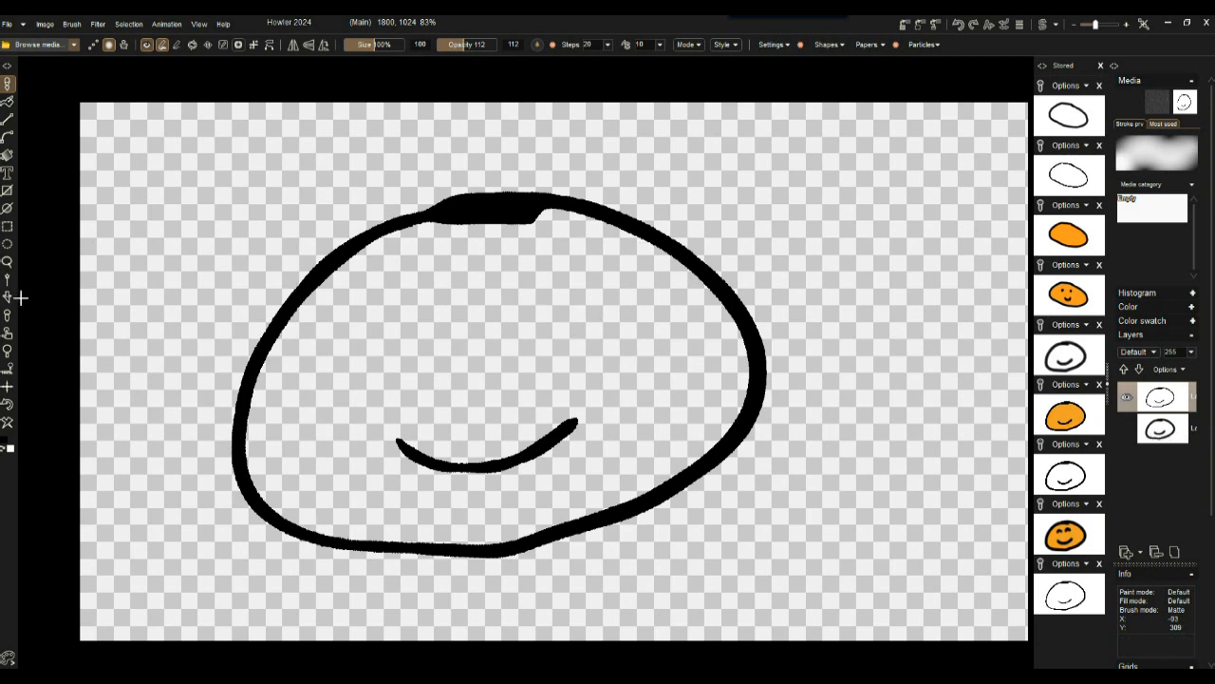
{"action": "left_click", "coordinate": [8, 100]}
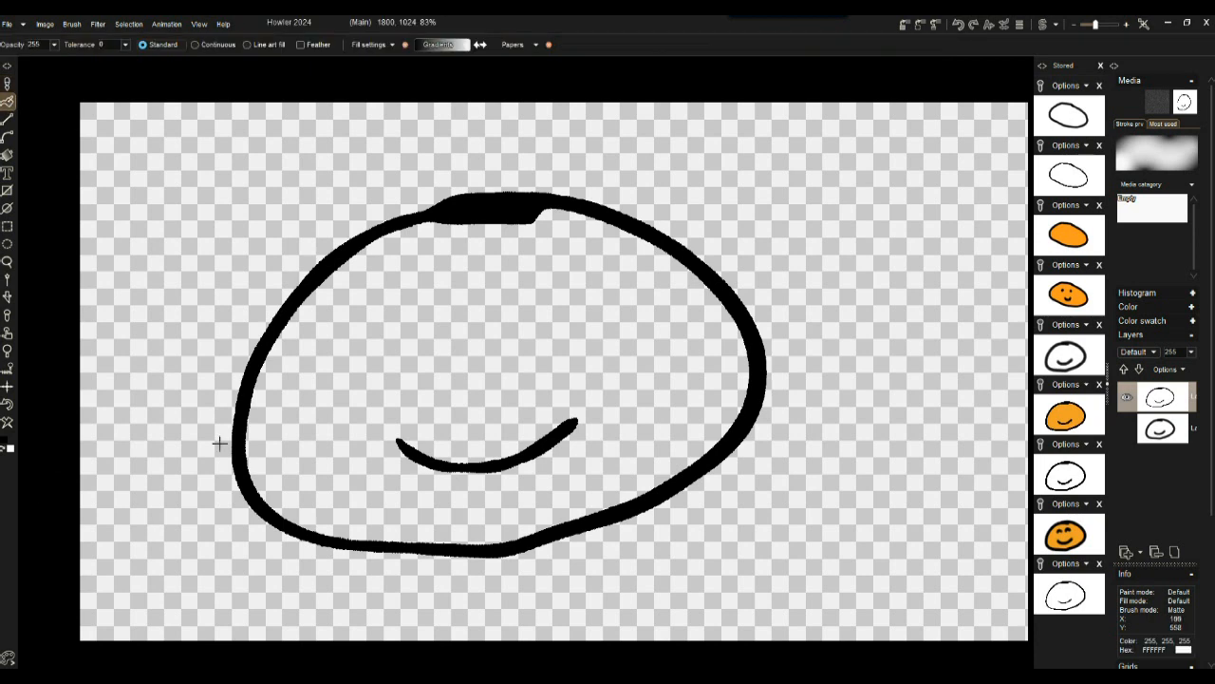
{"action": "right_click", "coordinate": [231, 386]}
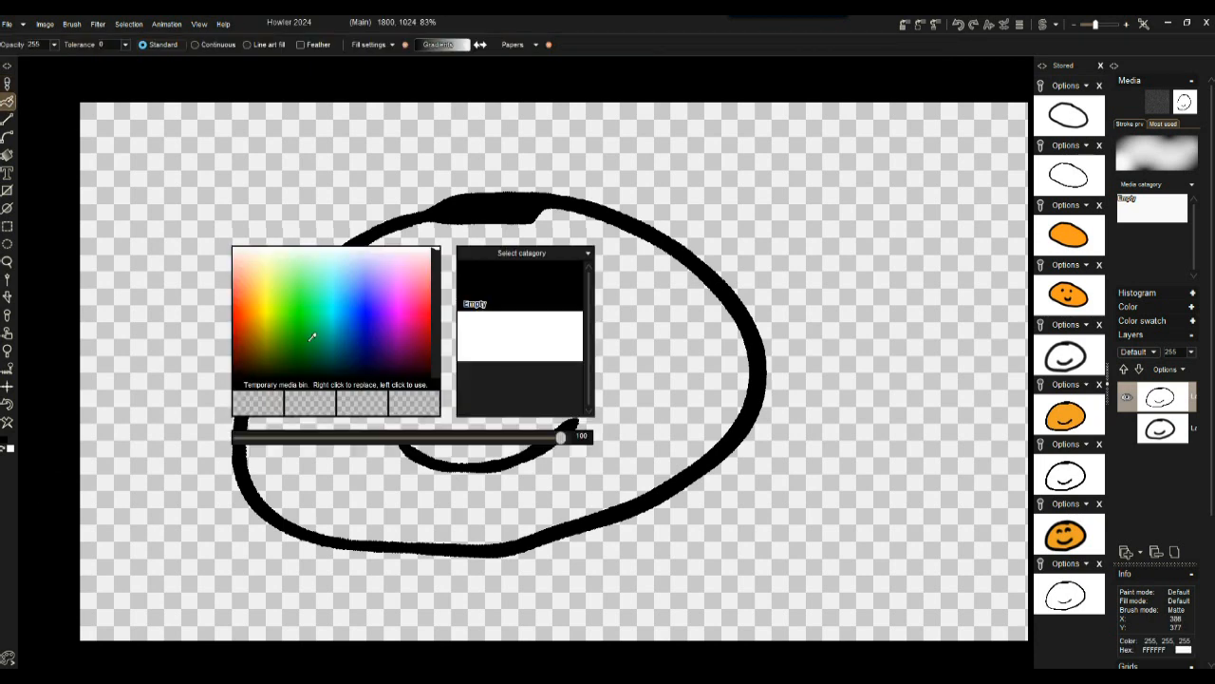
{"action": "left_click", "coordinate": [400, 313]}
{"action": "left_click", "coordinate": [544, 312]}
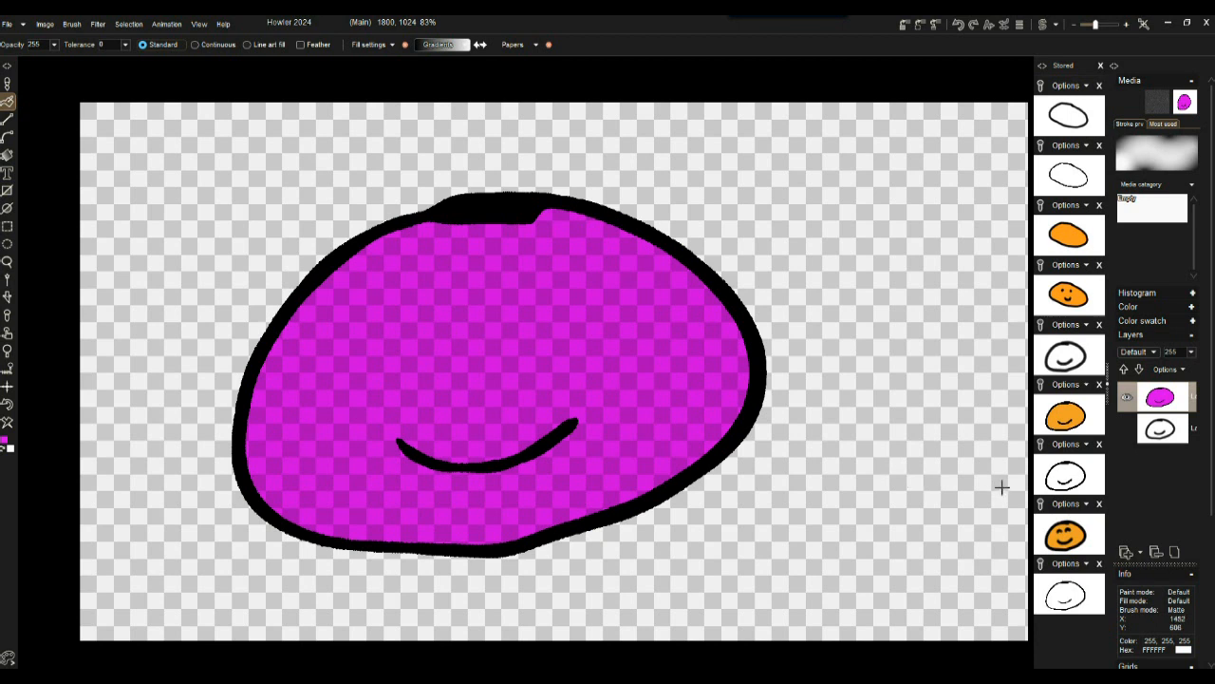
Make the soft-edged lower layer visible again and preview the Subtractive blend mode on it
{"action": "left_click", "coordinate": [1164, 433]}
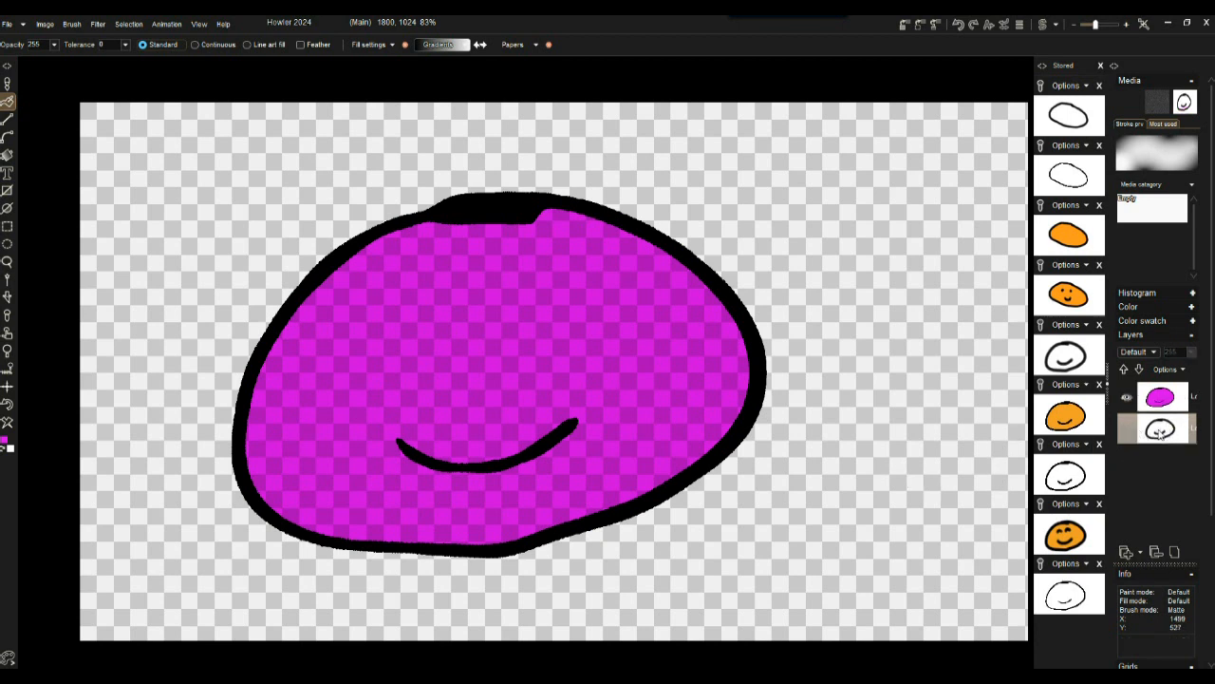
{"action": "left_click", "coordinate": [1127, 432]}
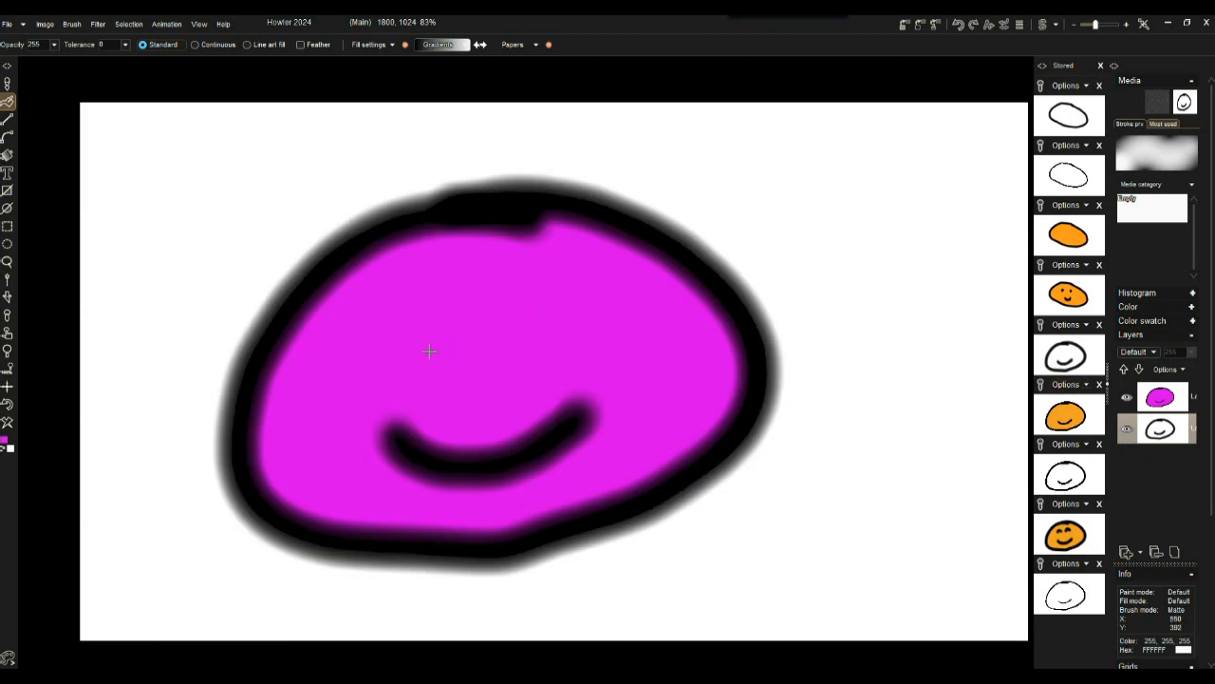
{"action": "left_click", "coordinate": [1147, 352]}
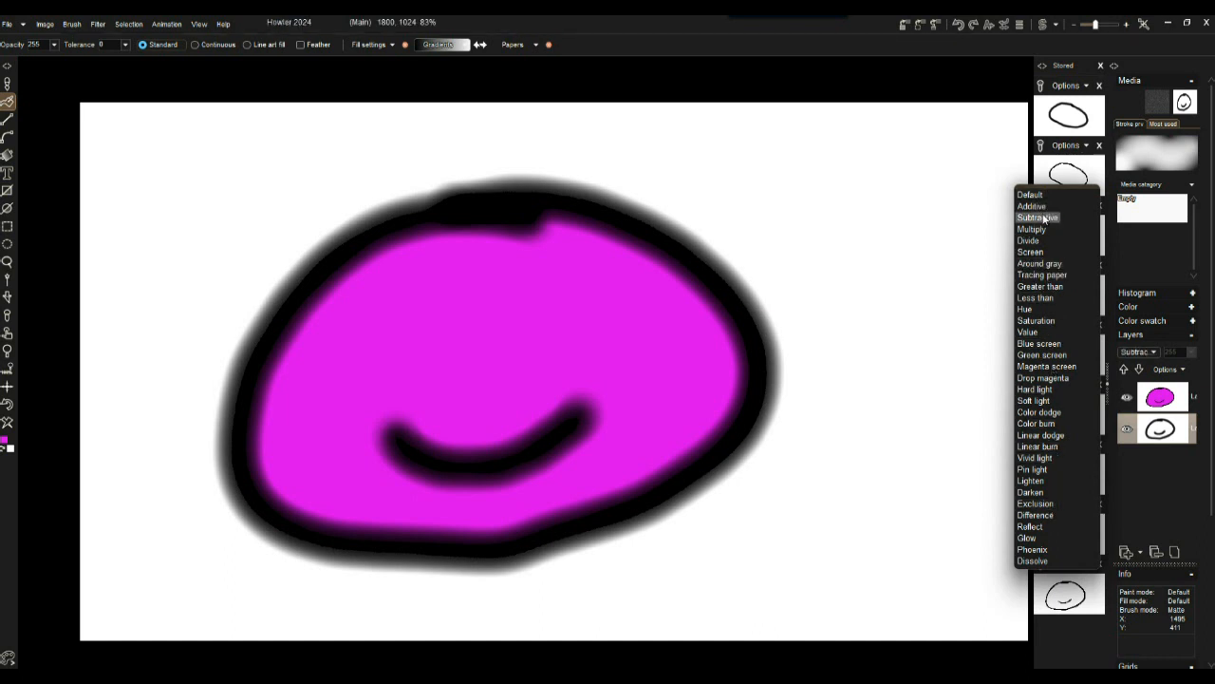
{"action": "left_click", "coordinate": [1166, 432]}
Set the magenta-filled upper layer's blend mode to Multiply and flatten all layers permanently
{"action": "left_click", "coordinate": [1159, 401]}
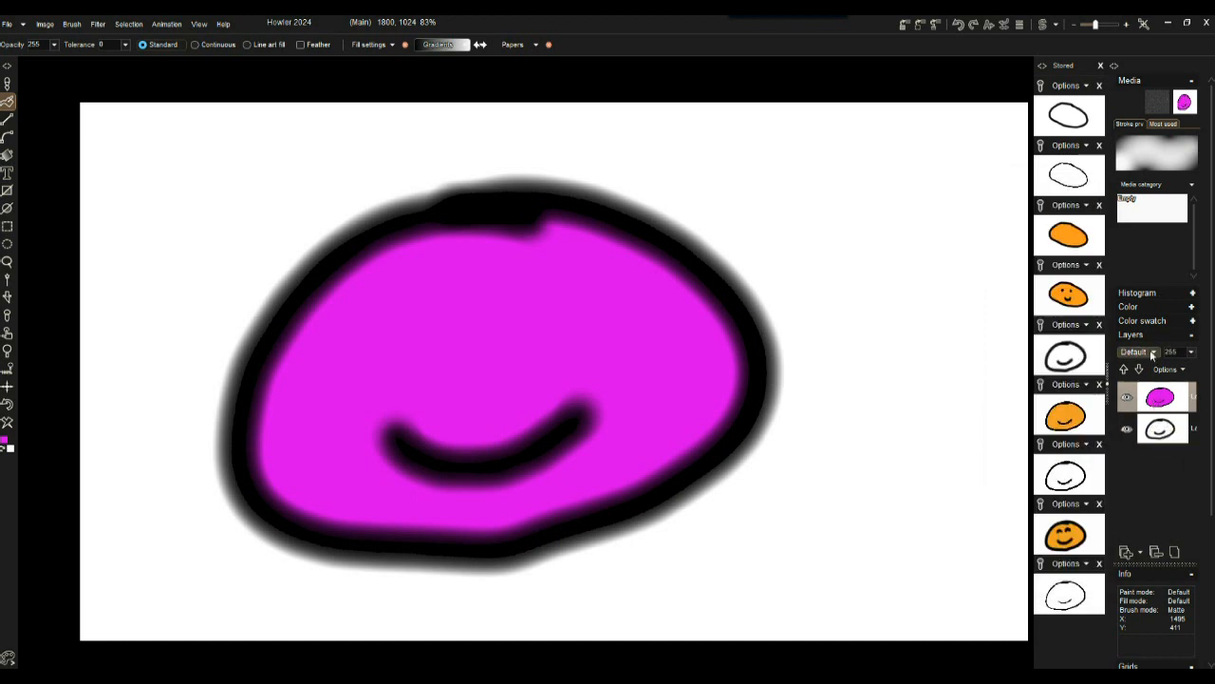
{"action": "left_click", "coordinate": [1152, 354]}
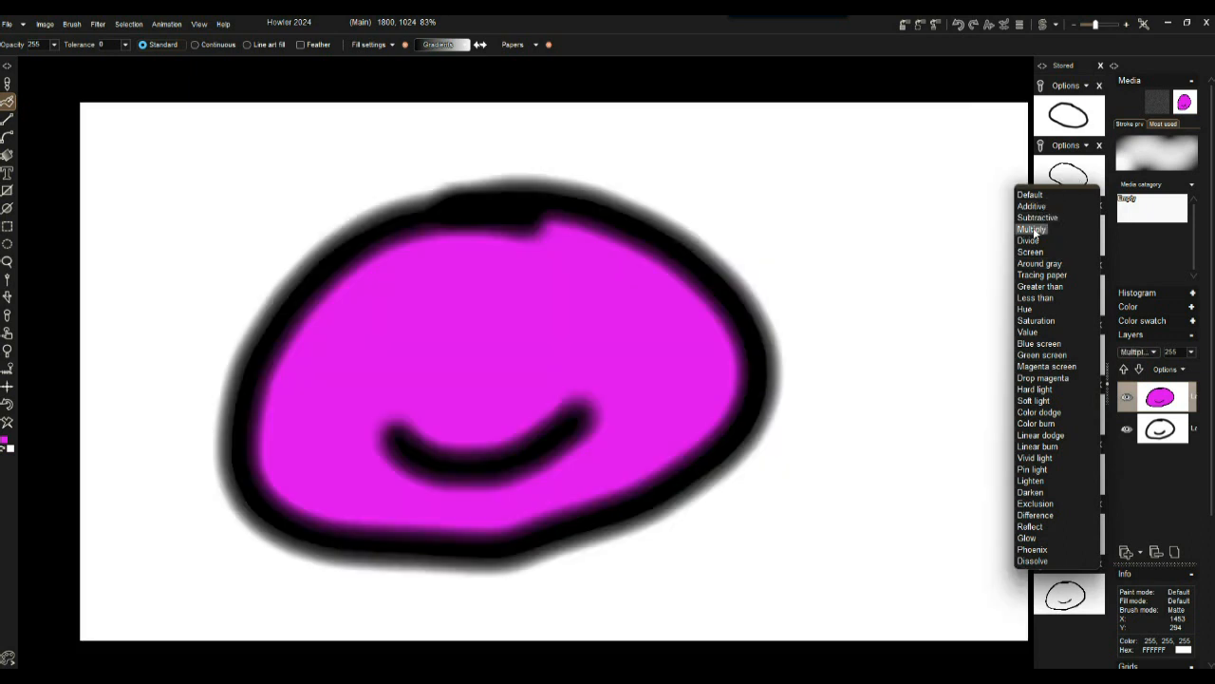
{"action": "left_click", "coordinate": [1034, 229]}
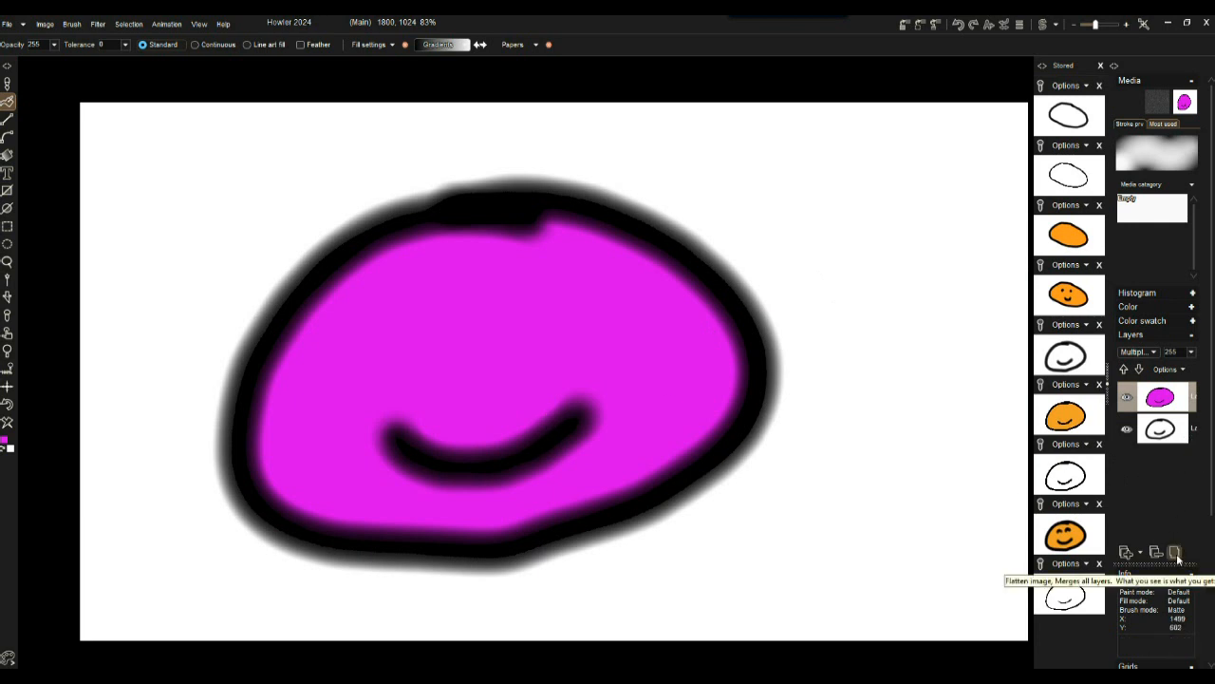
{"action": "left_click", "coordinate": [1175, 553]}
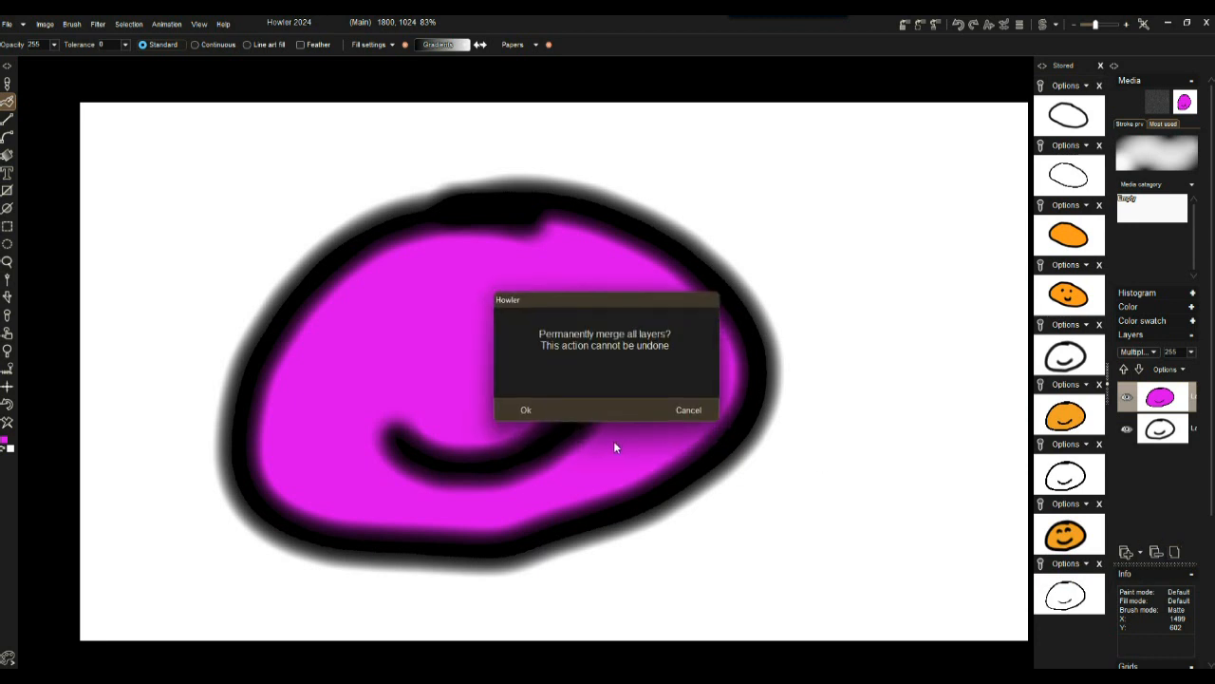
{"action": "left_click", "coordinate": [525, 412]}
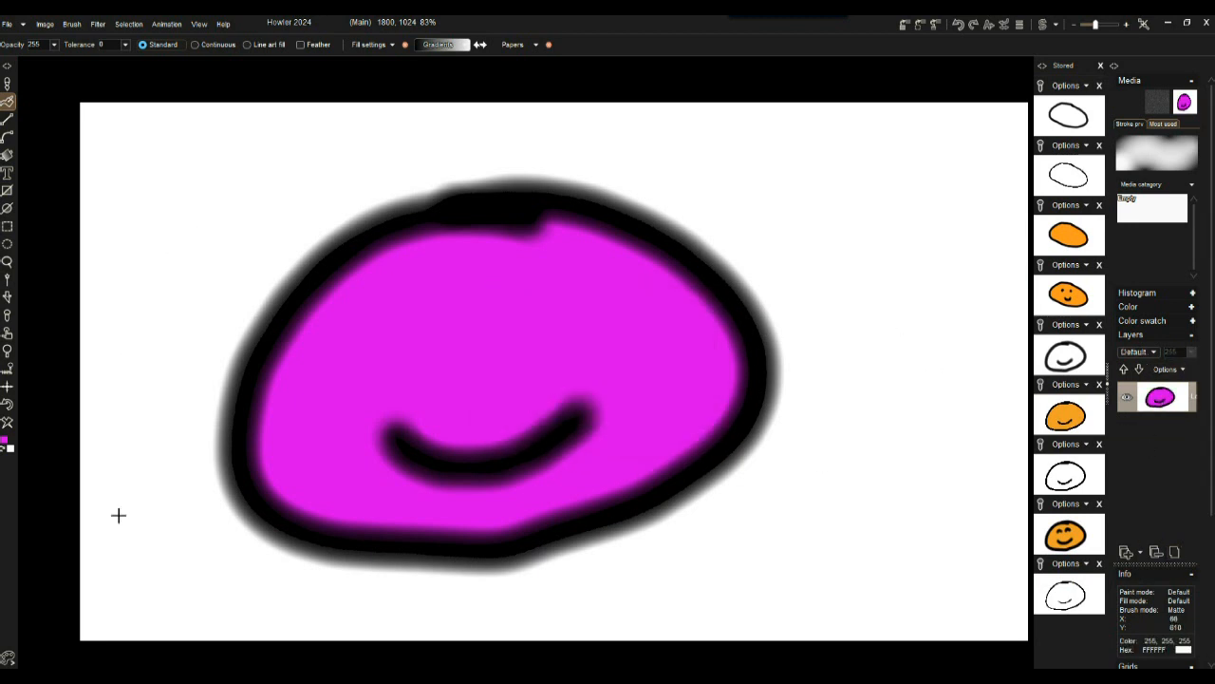
Paint two curved, soft-edged black eyes above the smile on the magenta face with the brush
{"action": "right_click", "coordinate": [308, 300]}
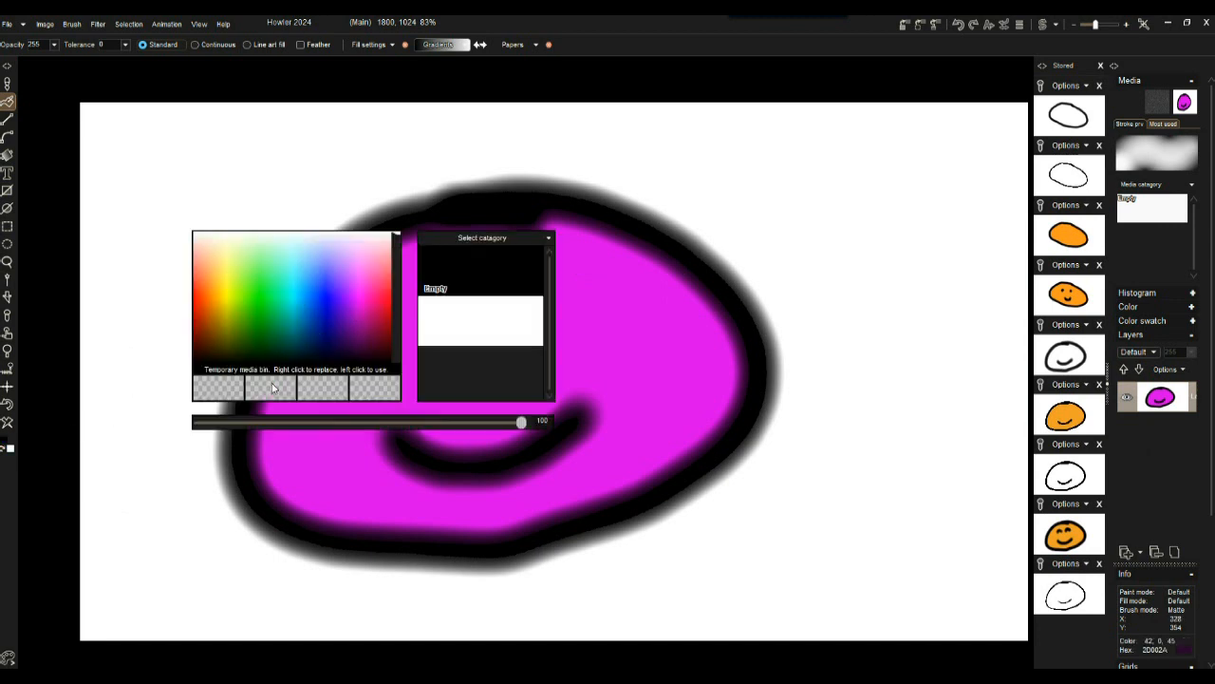
{"action": "left_click", "coordinate": [8, 83]}
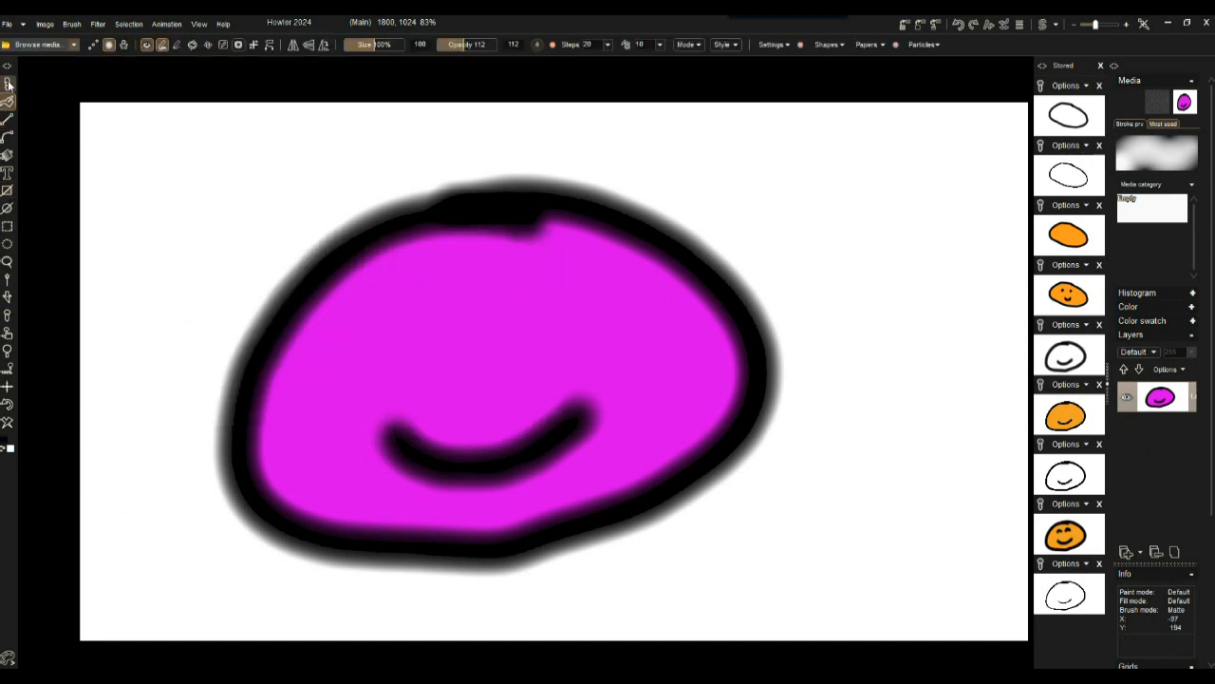
{"action": "mouse_move", "coordinate": [401, 331]}
{"action": "left_mouse_down"}
{"action": "mouse_move", "coordinate": [404, 320]}
{"action": "mouse_move", "coordinate": [441, 325]}
{"action": "mouse_move", "coordinate": [534, 298]}
{"action": "mouse_move", "coordinate": [566, 329]}
{"action": "left_mouse_up"}
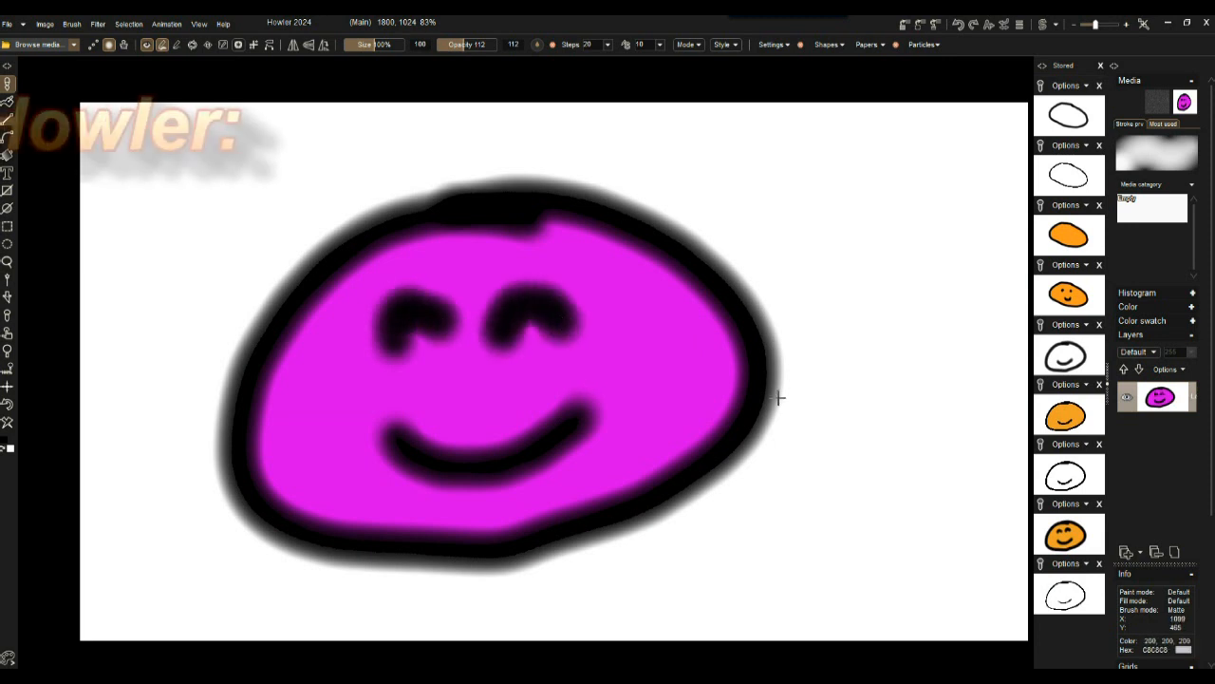